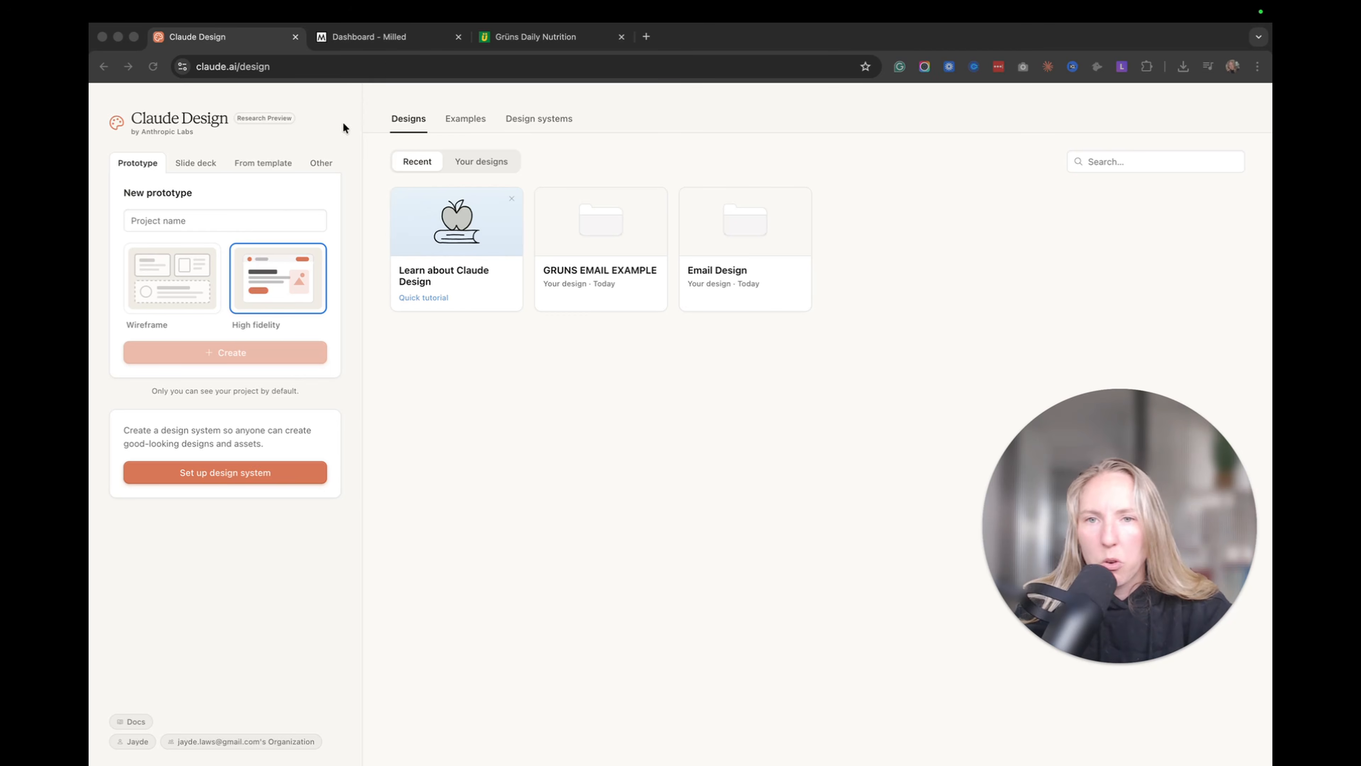
Step: Switch to the Milled dashboard, search for the brand Feals and open its email archive page
click(397, 38)
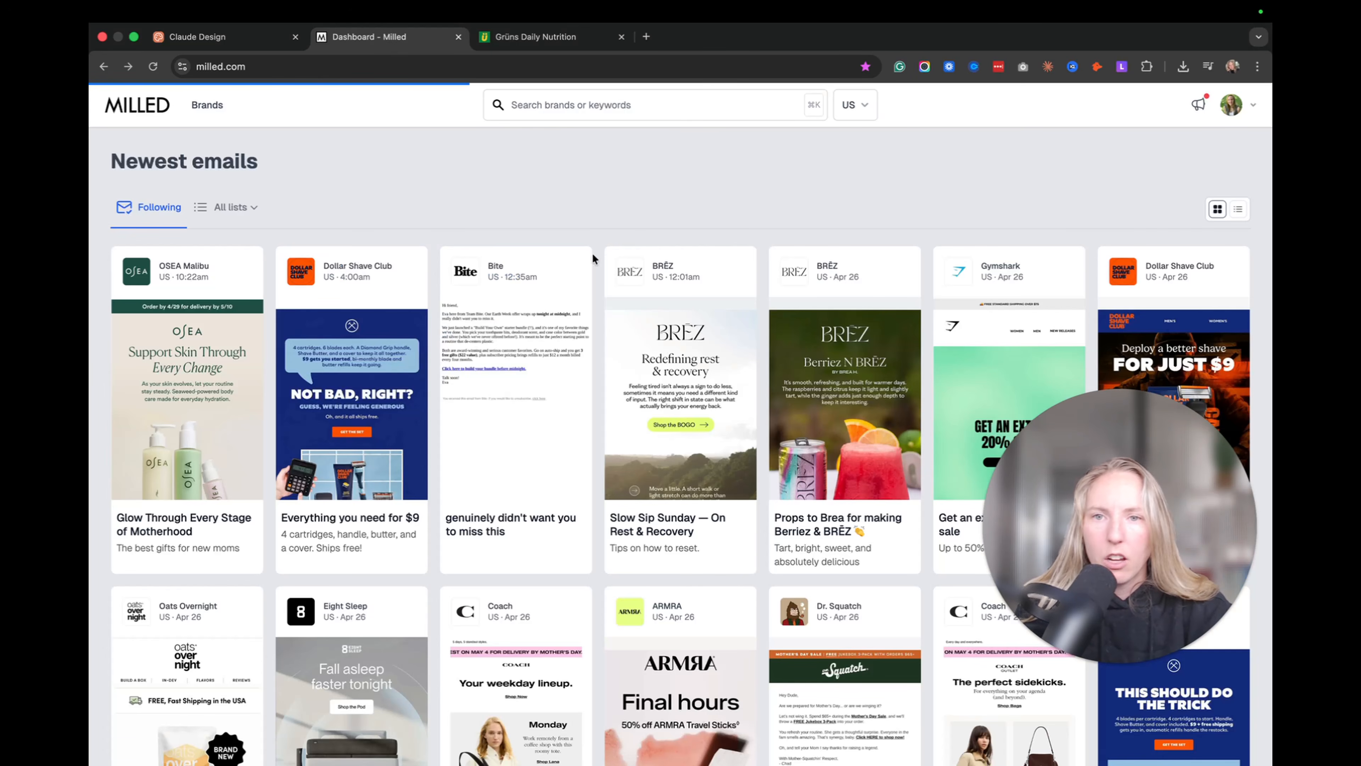
click(621, 105)
text(Feals)
click(626, 138)
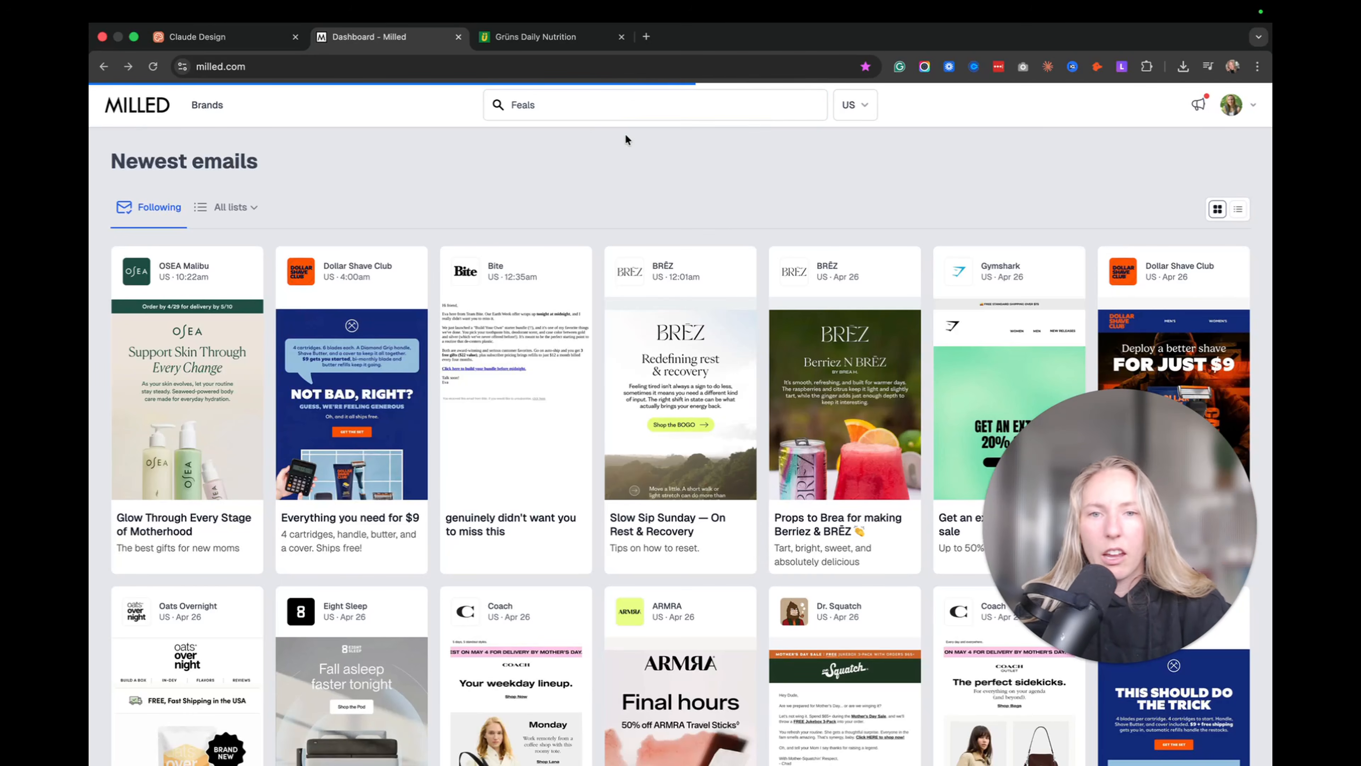
click(586, 104)
click(577, 153)
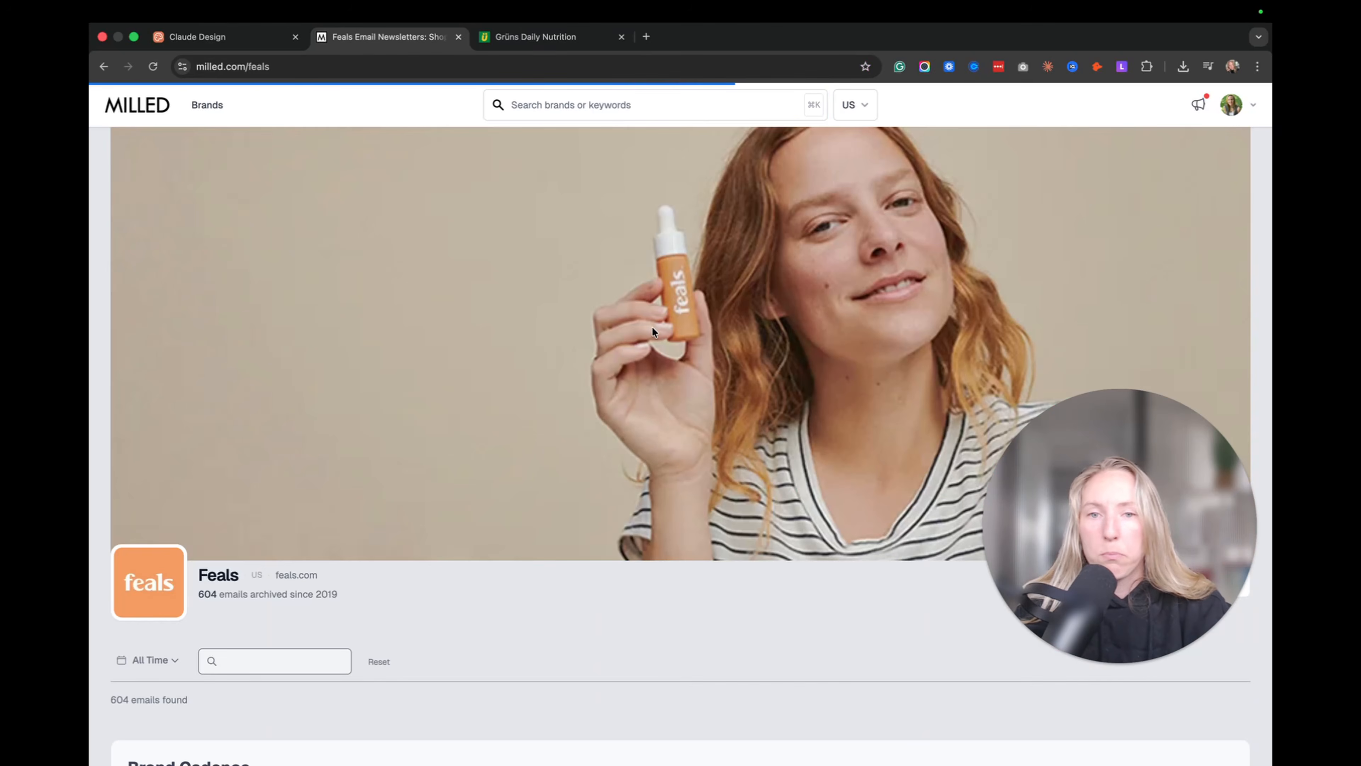
Step: Open the Feals email "Your Day & Night Dosing Guide is inside", look through its layout and download it
scroll(616, 504, down, 10)
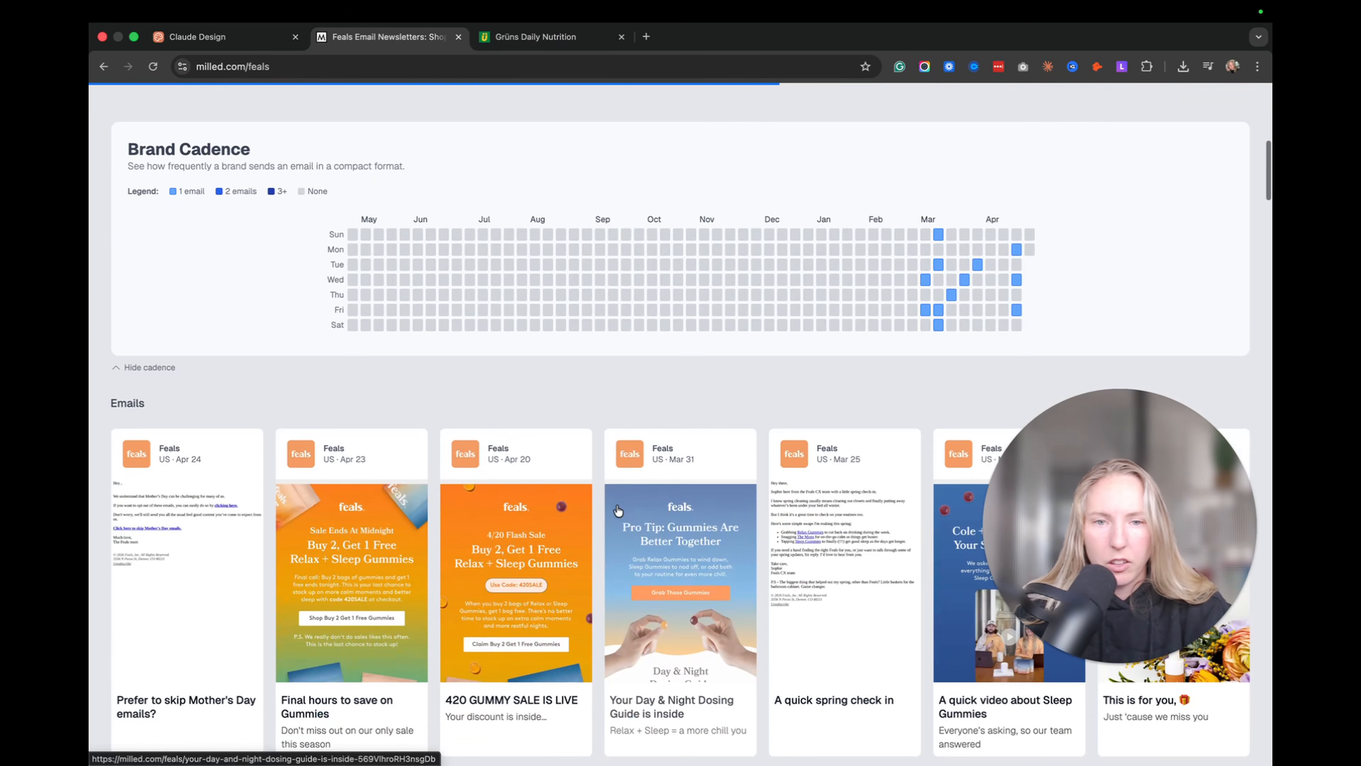
click(618, 510)
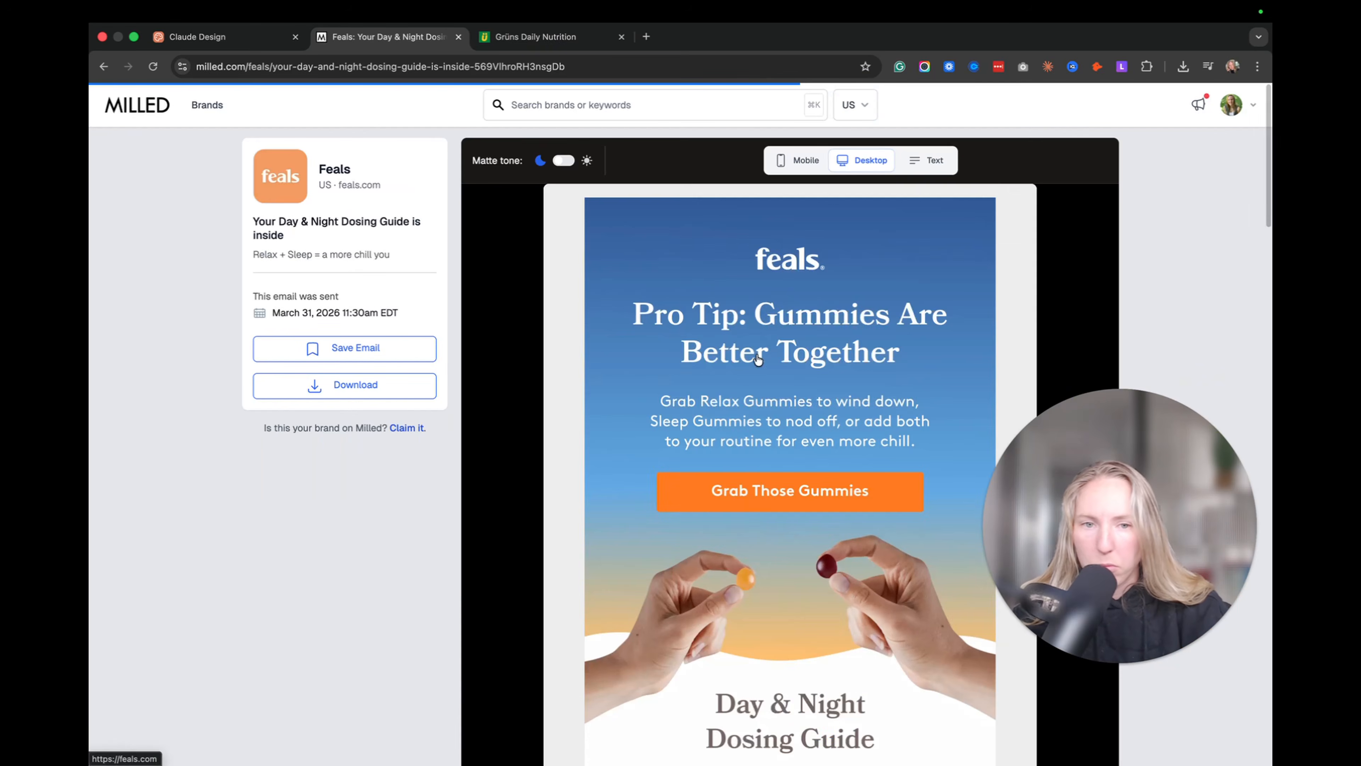
scroll(790, 572, down, 10)
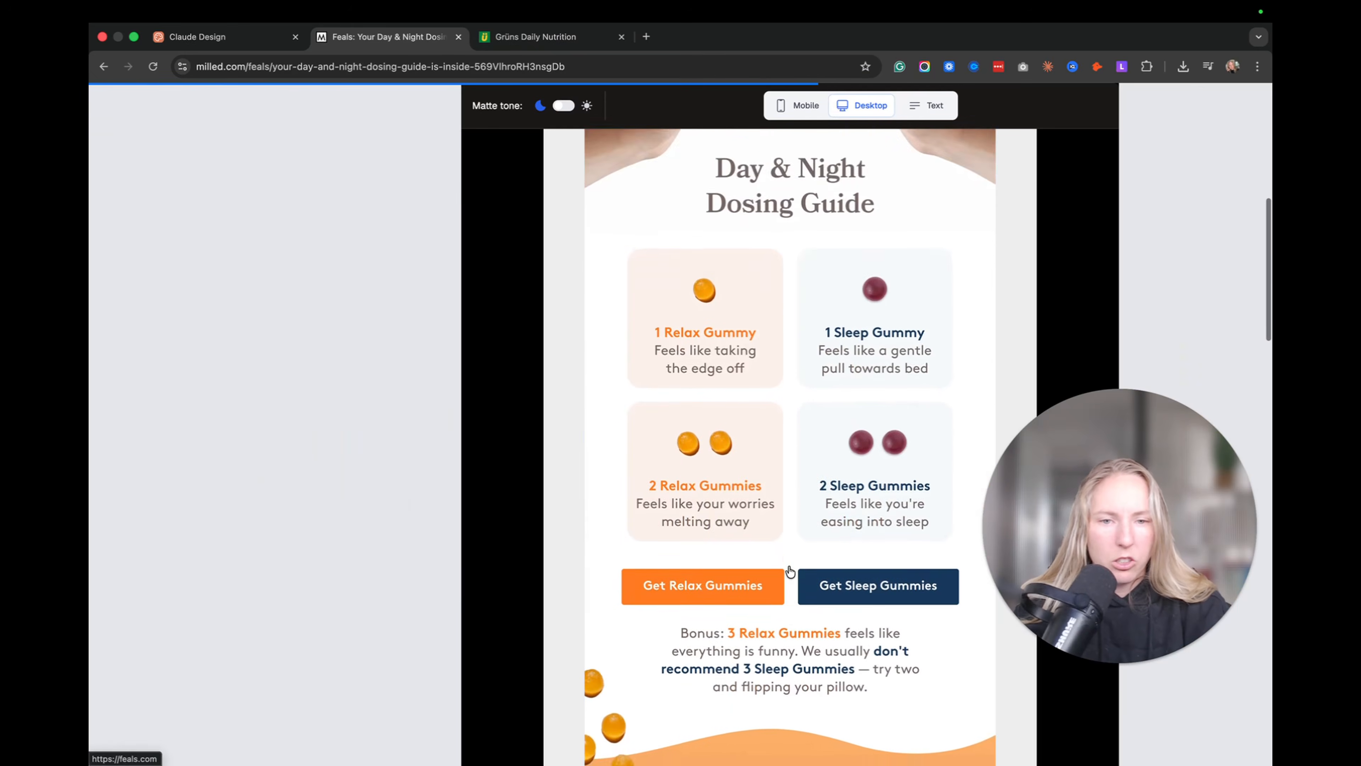
scroll(790, 572, down, 7)
scroll(790, 571, up, 17)
click(344, 398)
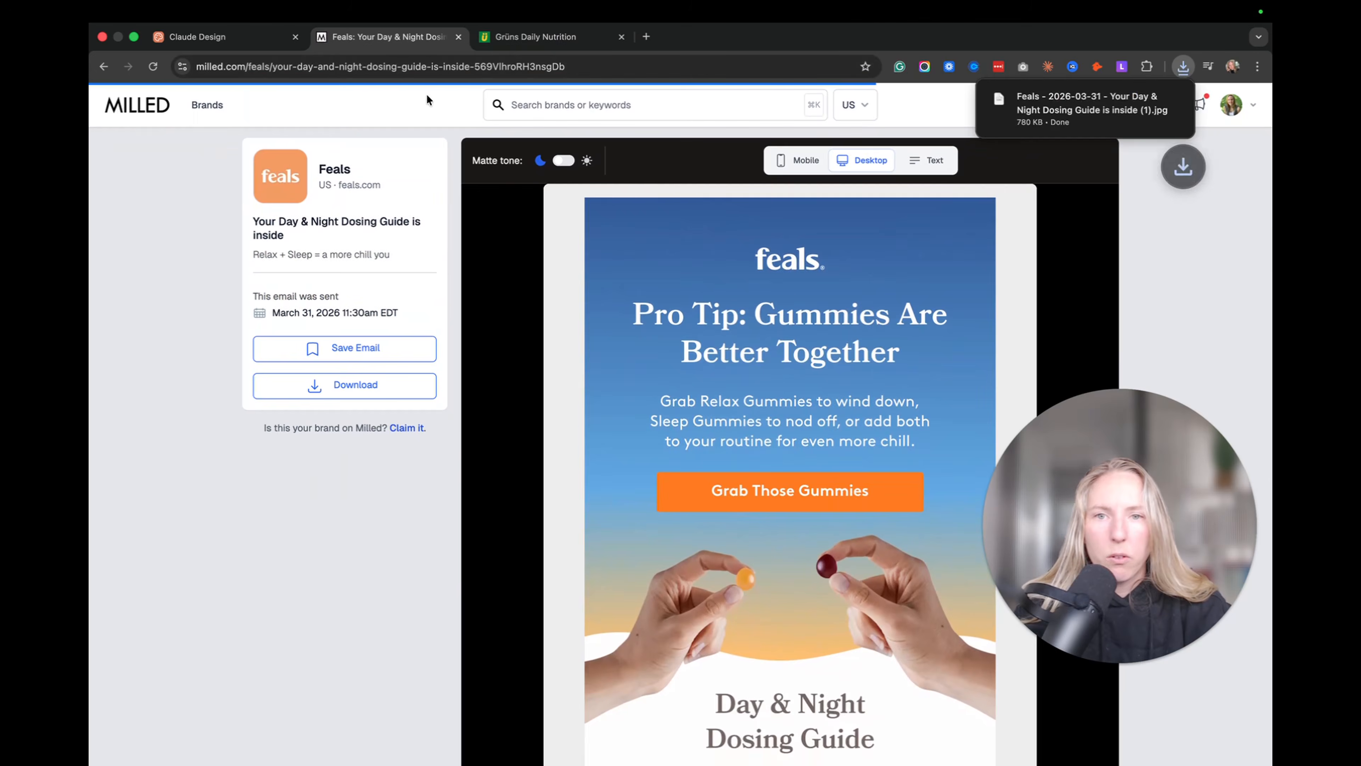
Step: Switch to the Grüns website, dismiss the discount pop-up and look over the homepage's branding and products
click(528, 37)
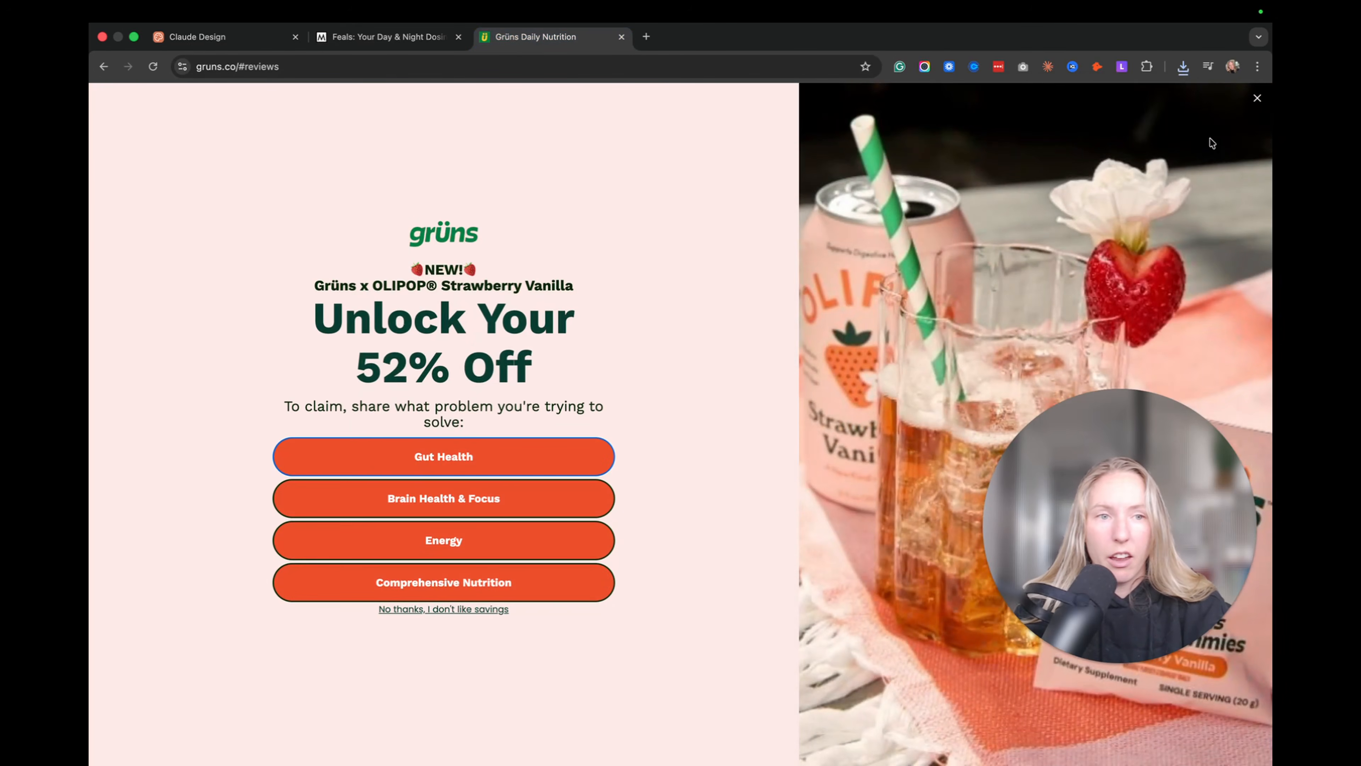
click(1258, 98)
scroll(482, 333, down, 3)
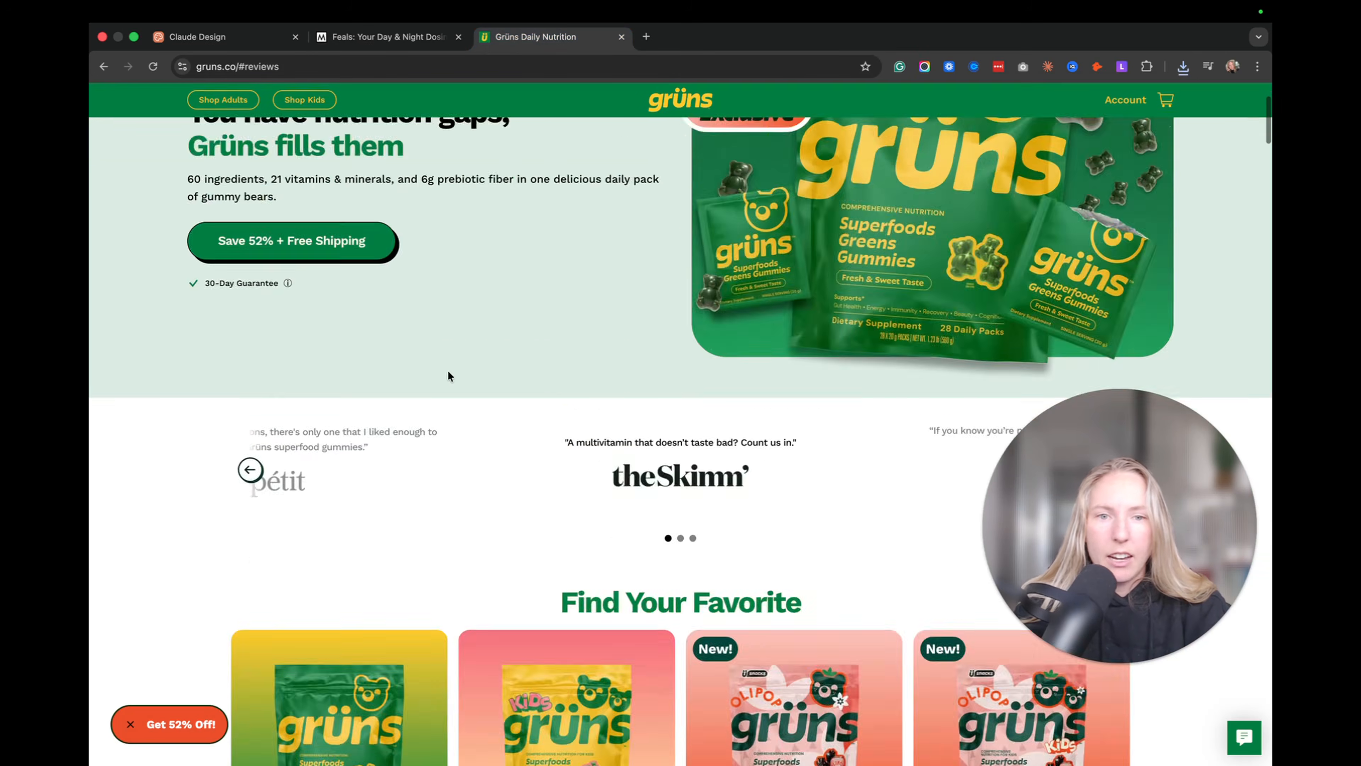
scroll(448, 372, down, 5)
scroll(448, 372, up, 10)
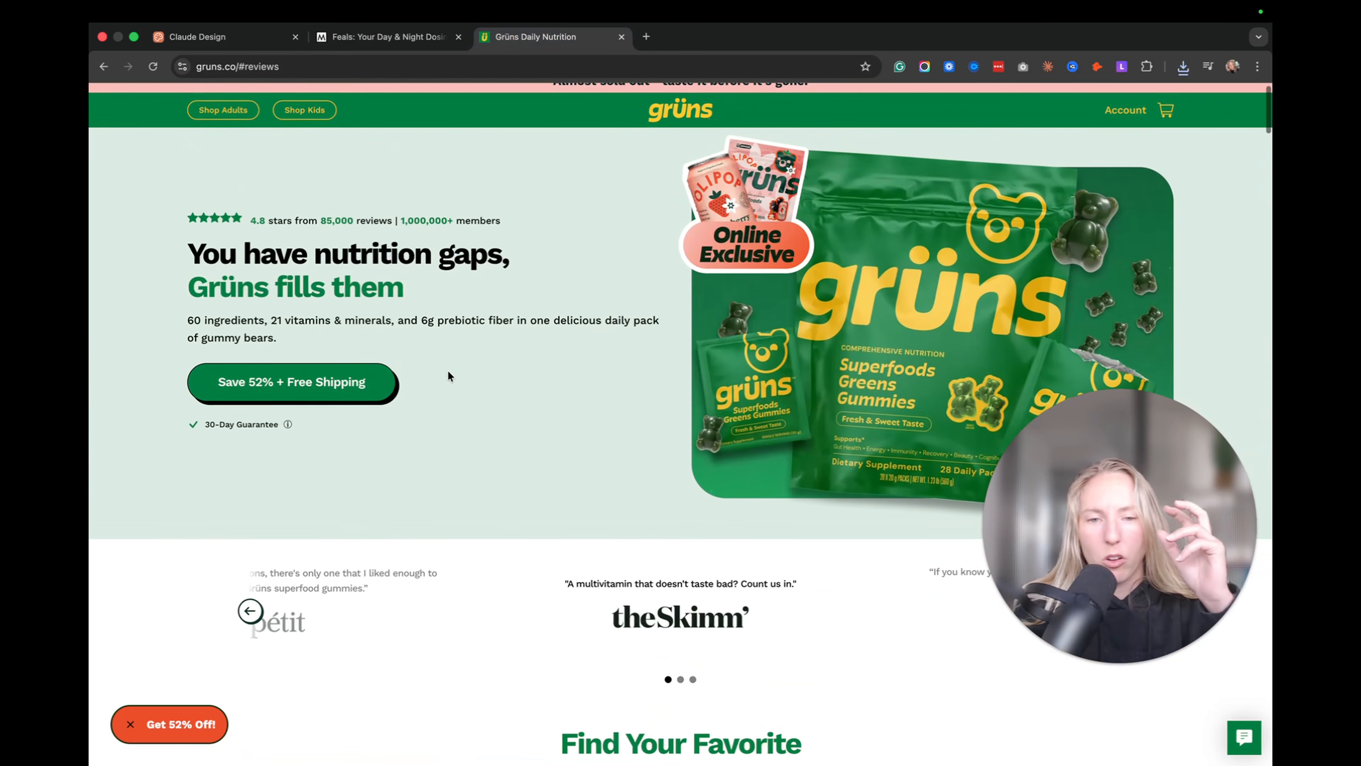
scroll(448, 375, down, 6)
Step: Switch to Claude Design and create a high-fidelity prototype project named GRUNS EXAMPLE DESIGN
click(211, 47)
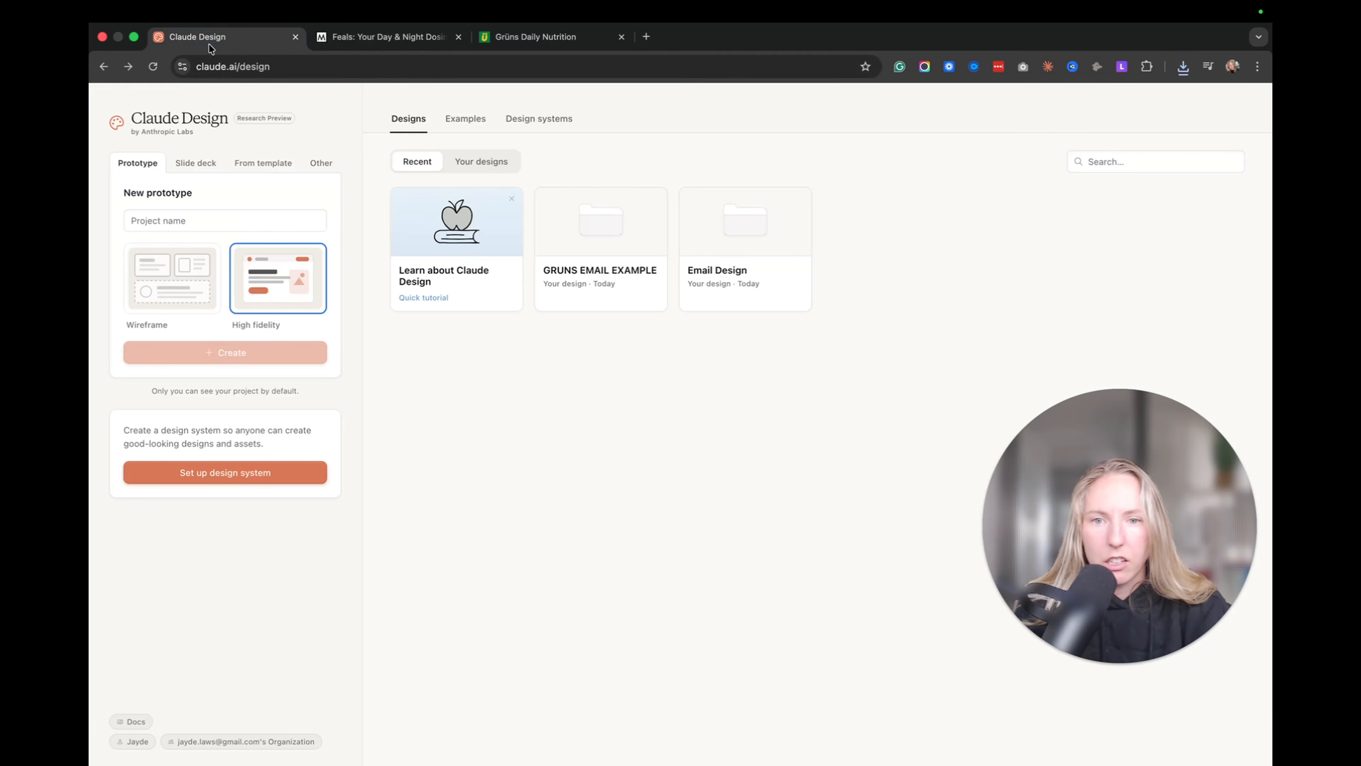
click(223, 224)
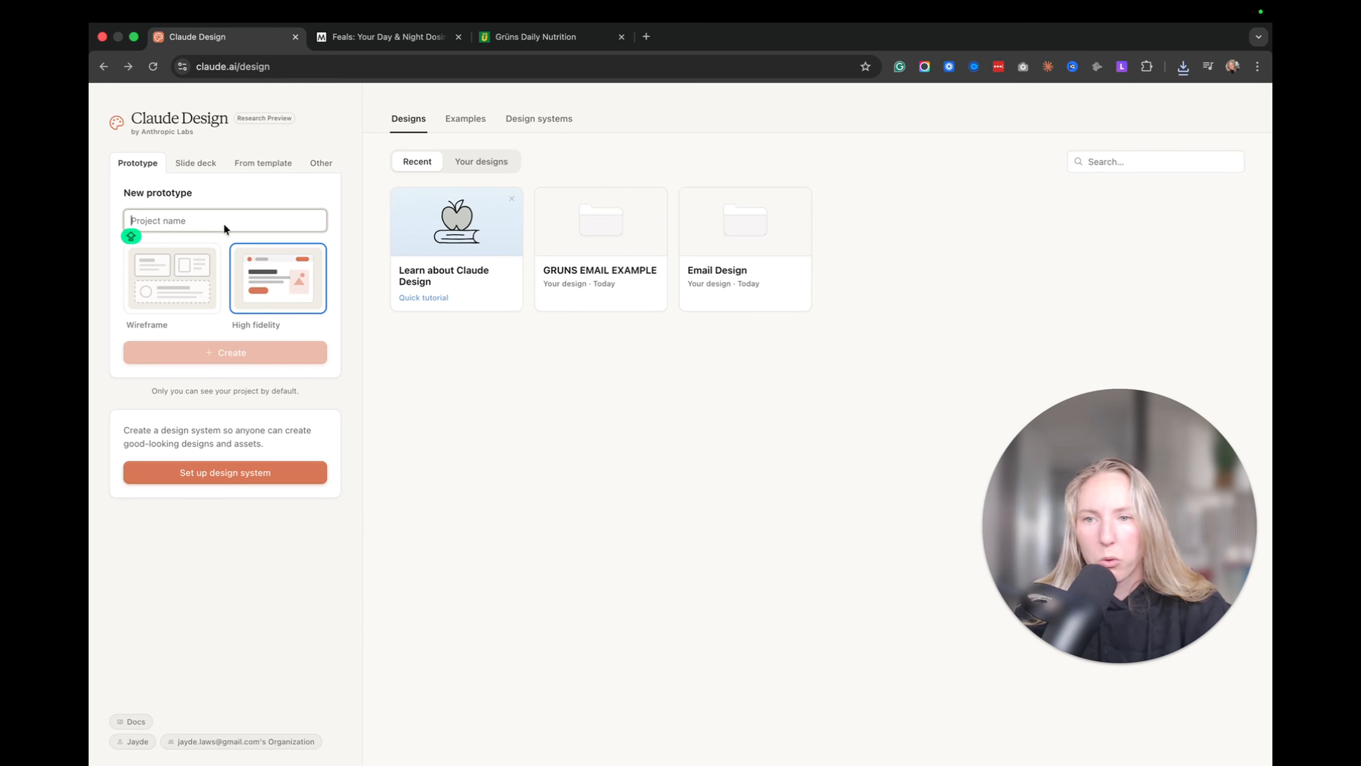
text(GRUNS EXAMP)
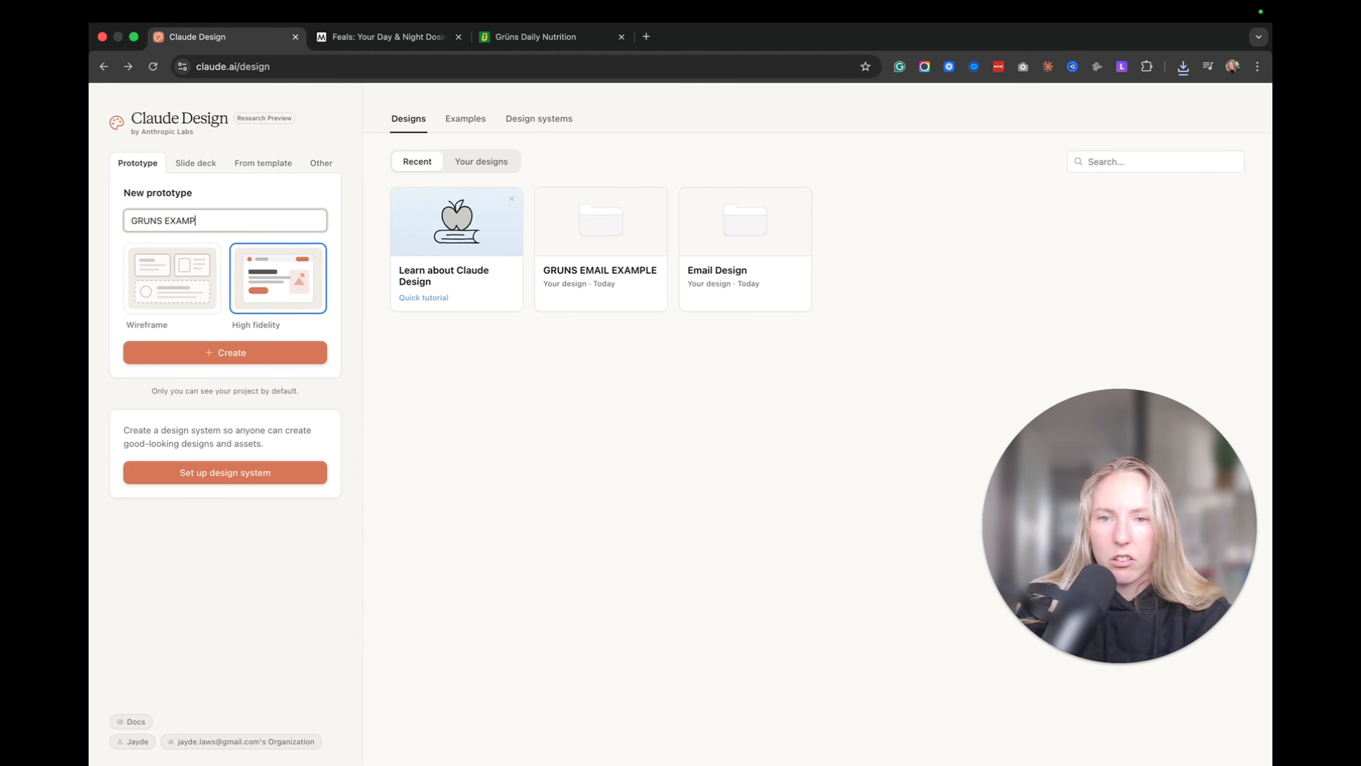
text(LE DESIGN)
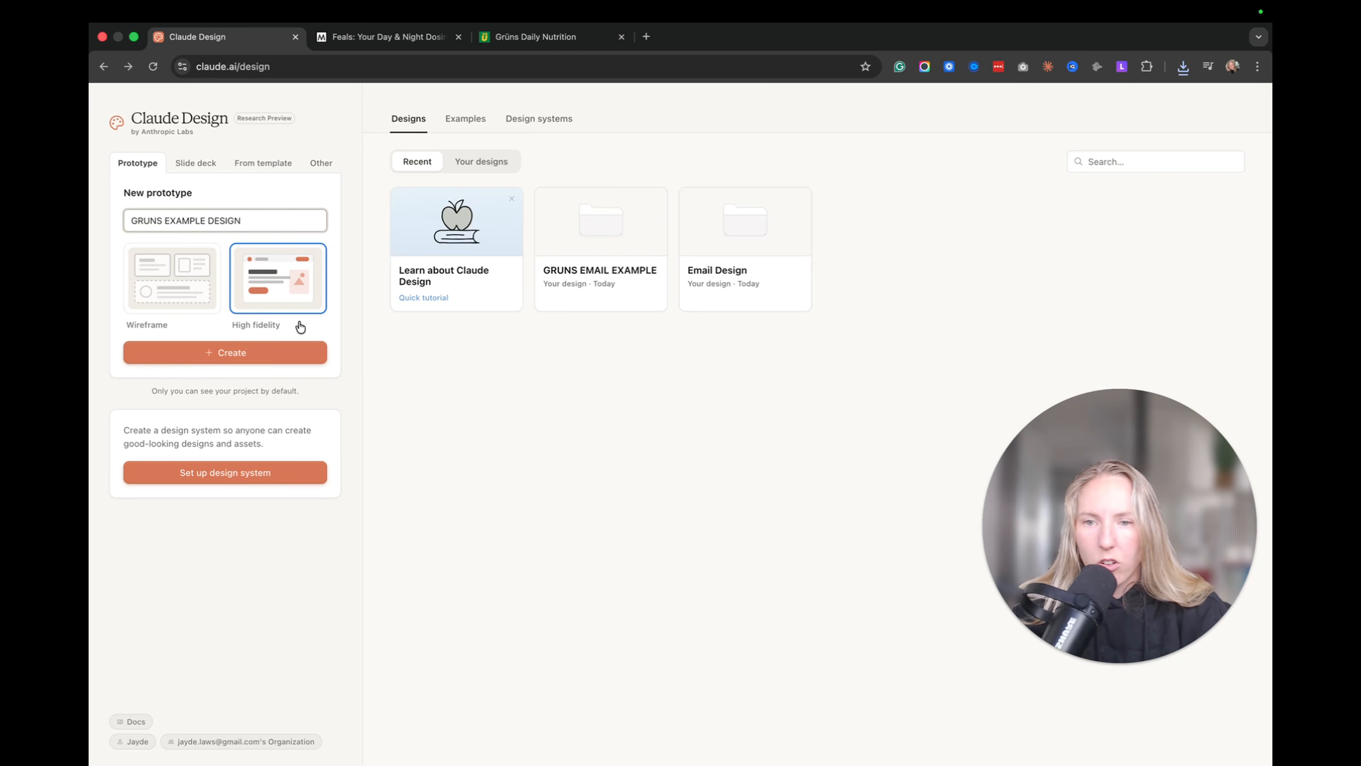
click(241, 356)
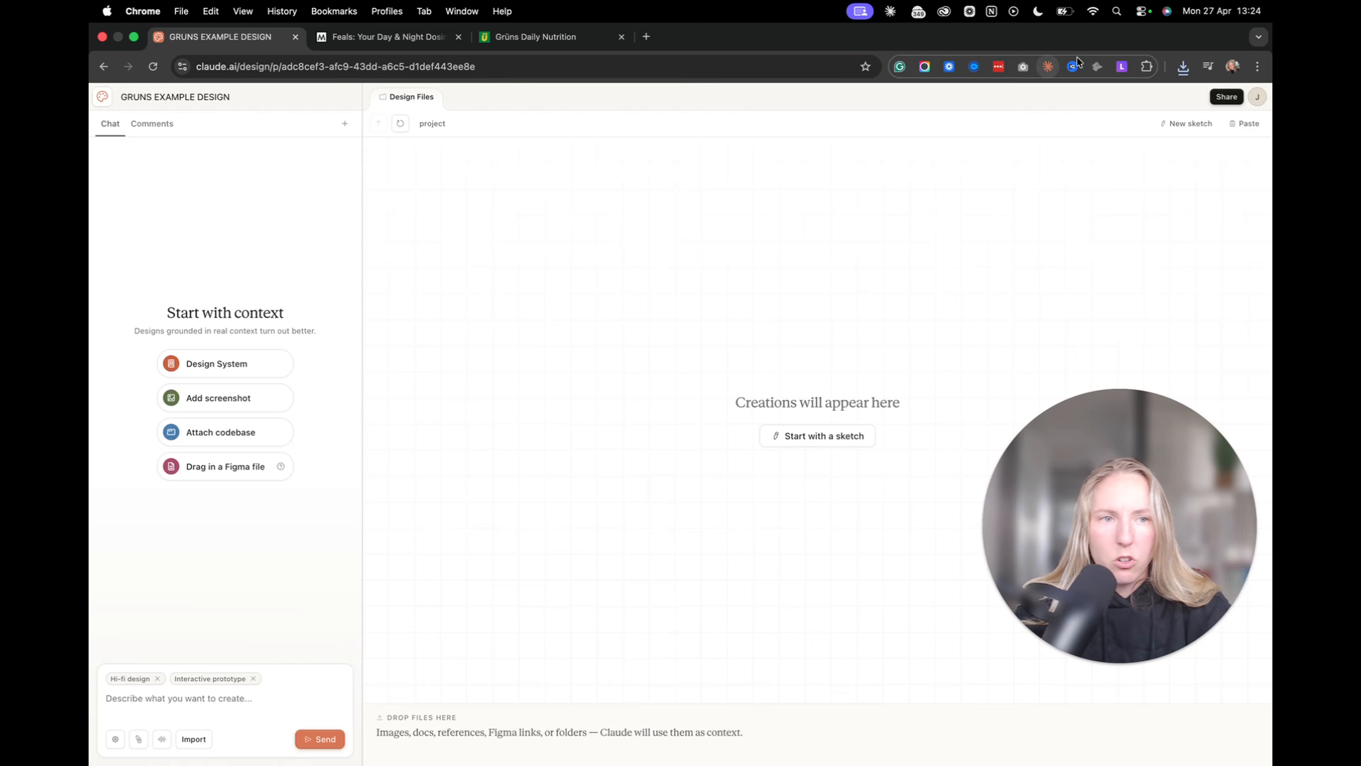
Step: Attach the downloaded Feals email image to the project's chat prompt as a reference
click(1183, 66)
drag(1068, 134, 204, 639)
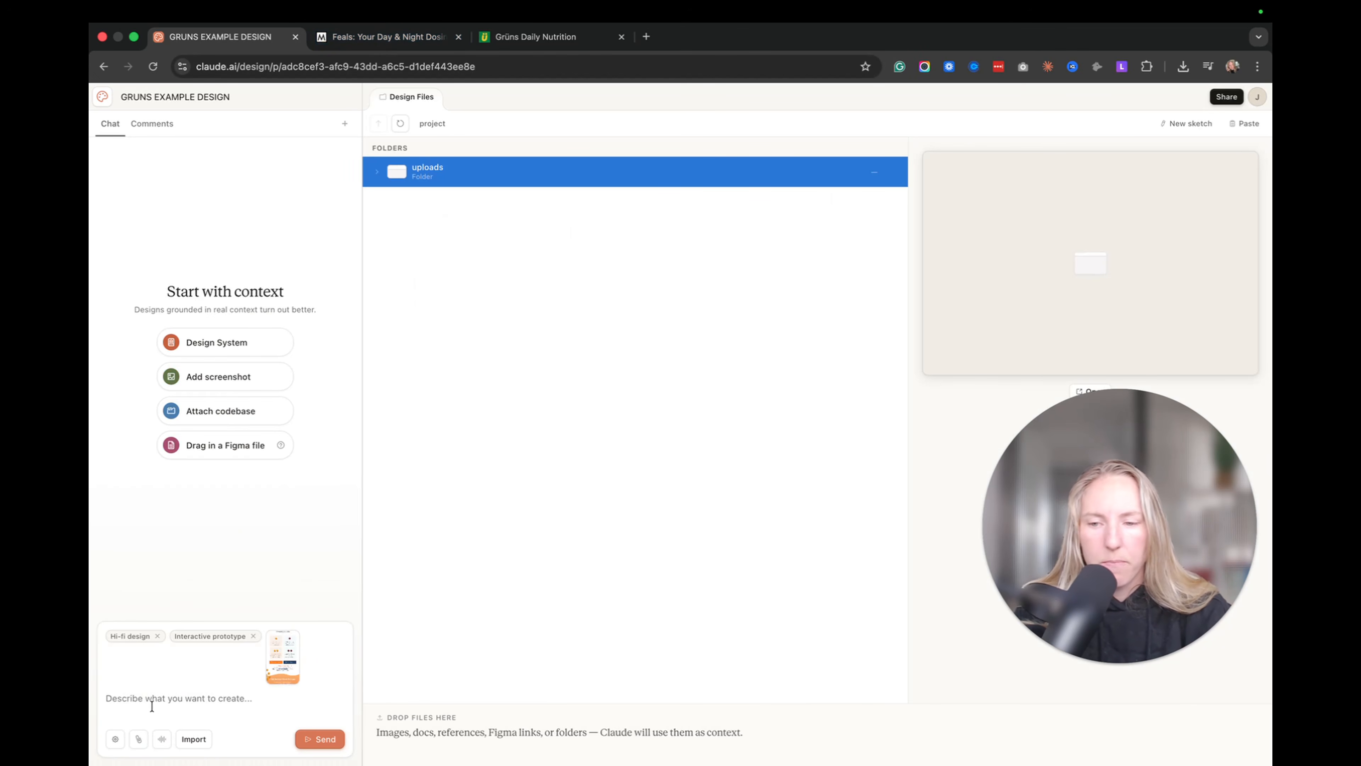
click(168, 706)
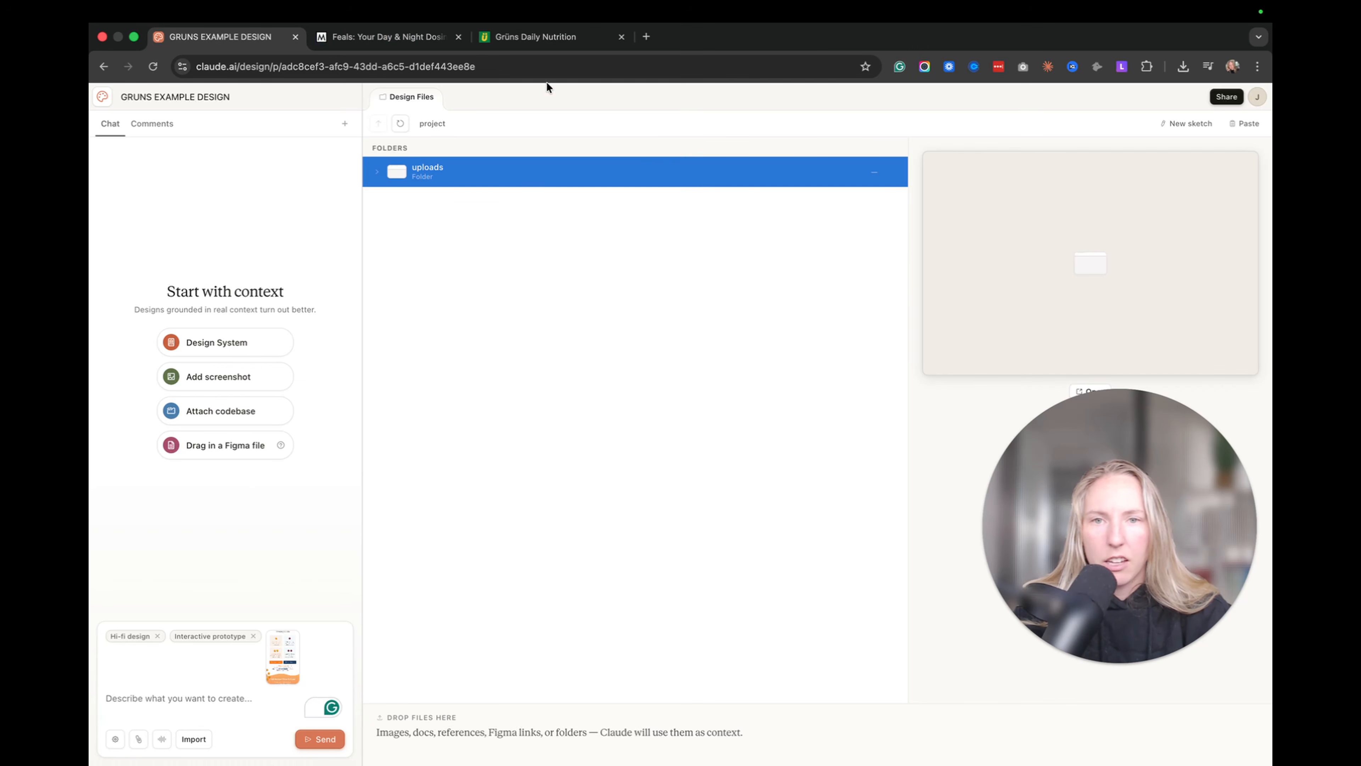
click(536, 37)
click(242, 66)
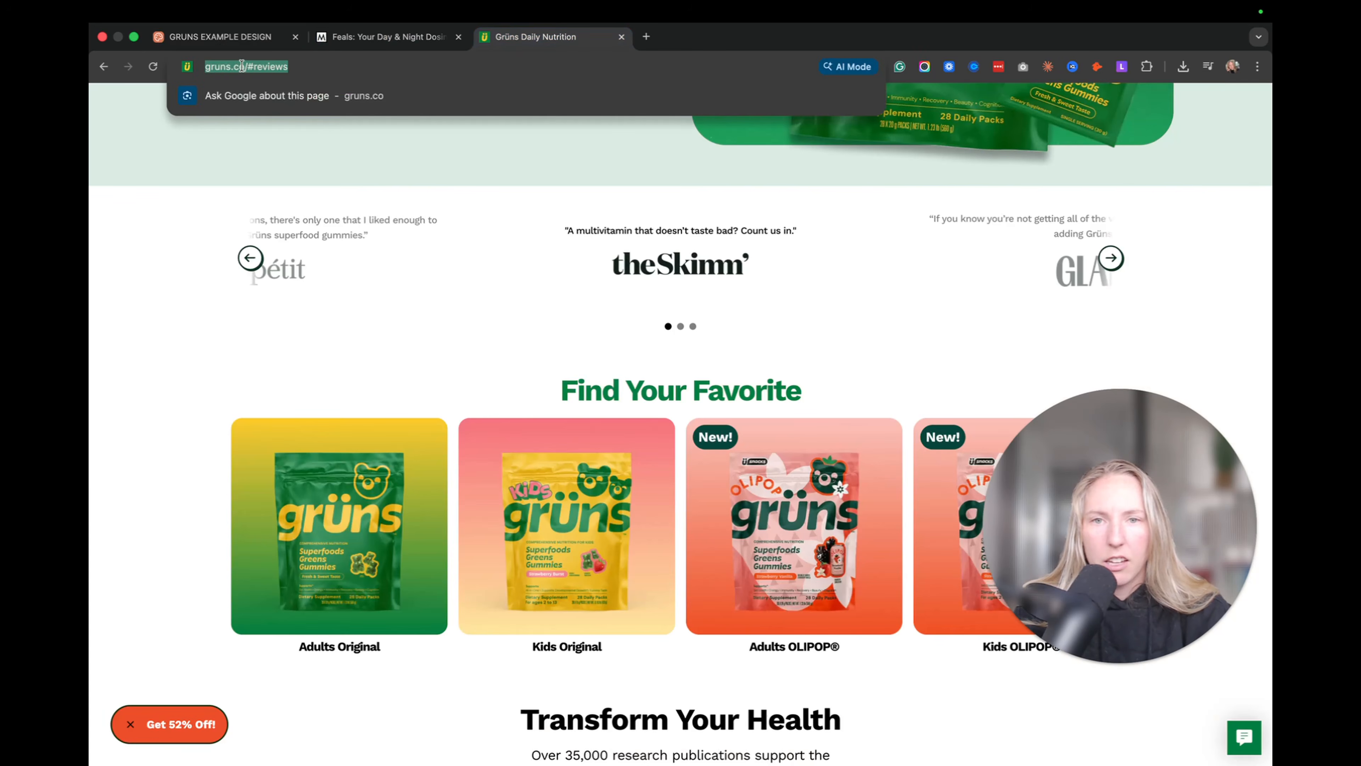
click(242, 66)
drag(278, 67, 183, 67)
key(super+c)
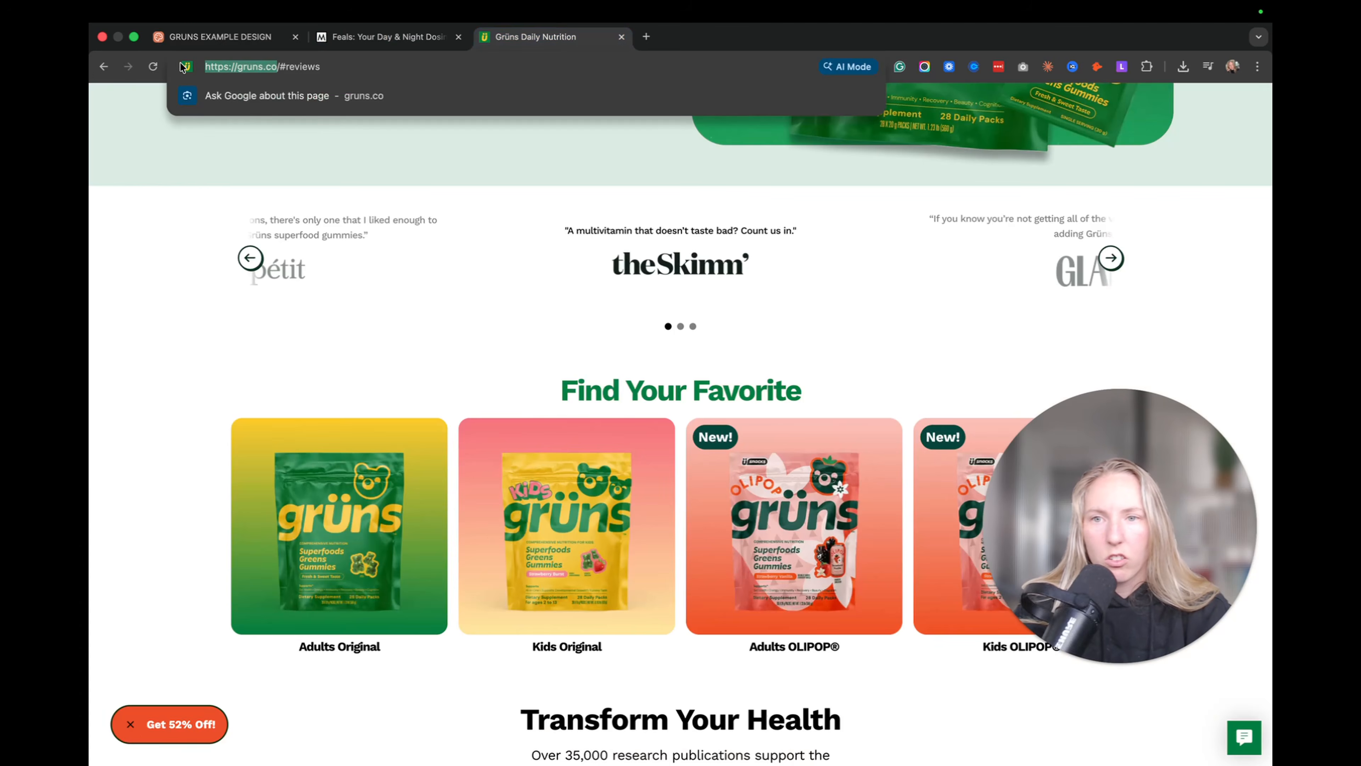
click(220, 36)
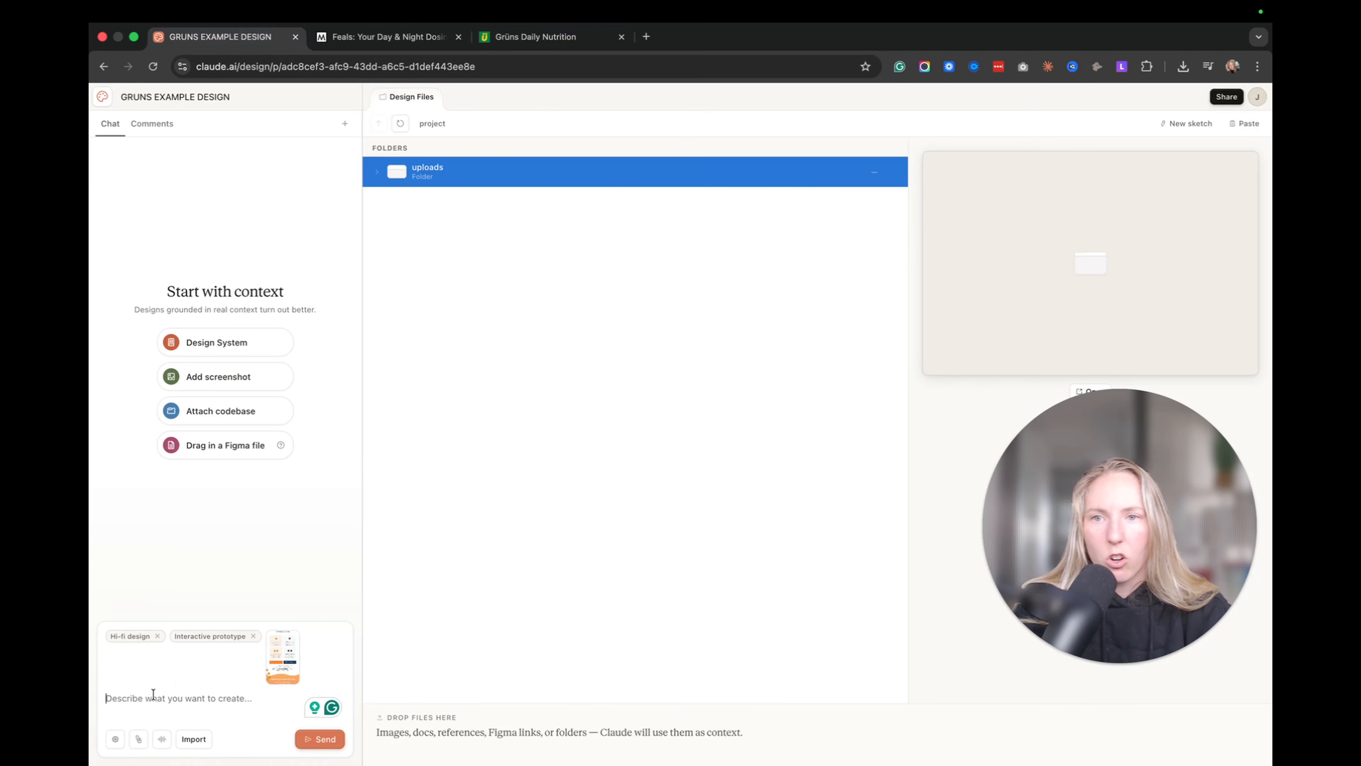
text(UI)
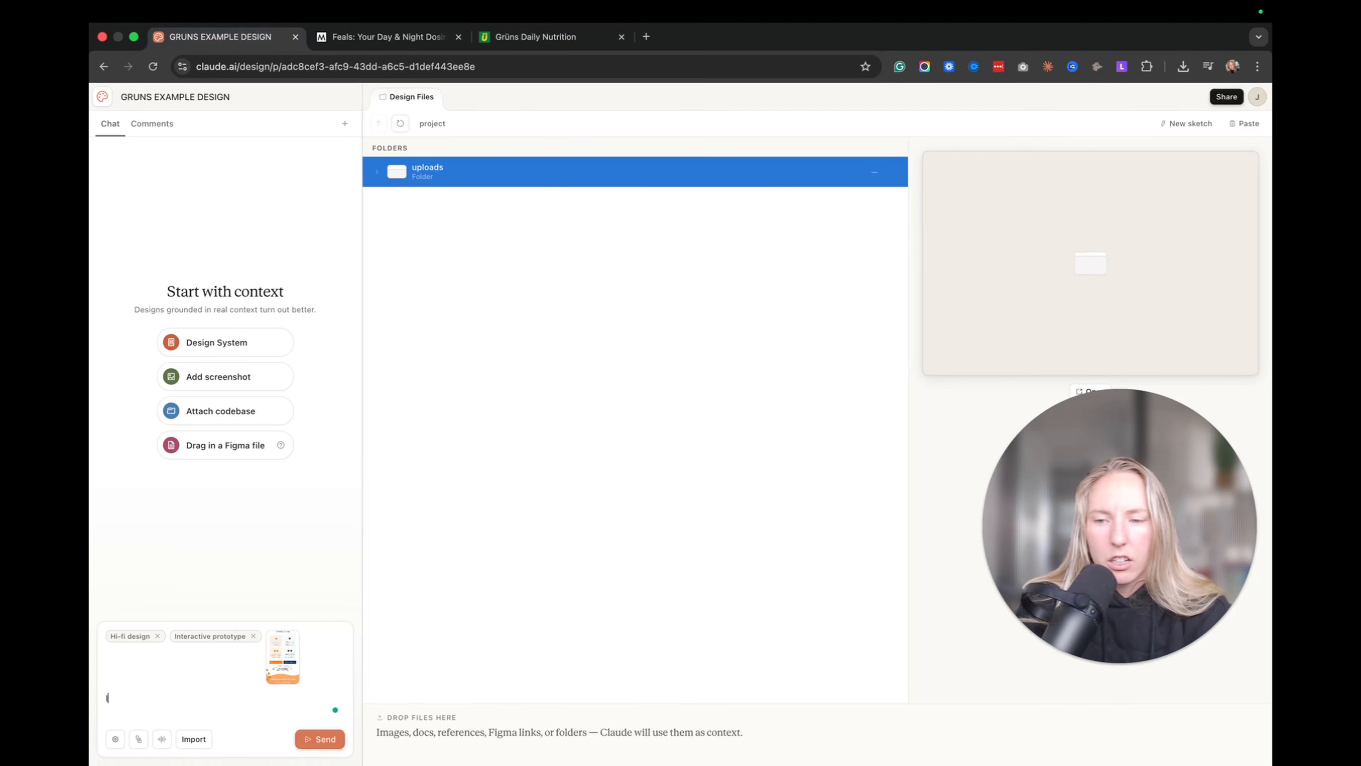
text( want you to create)
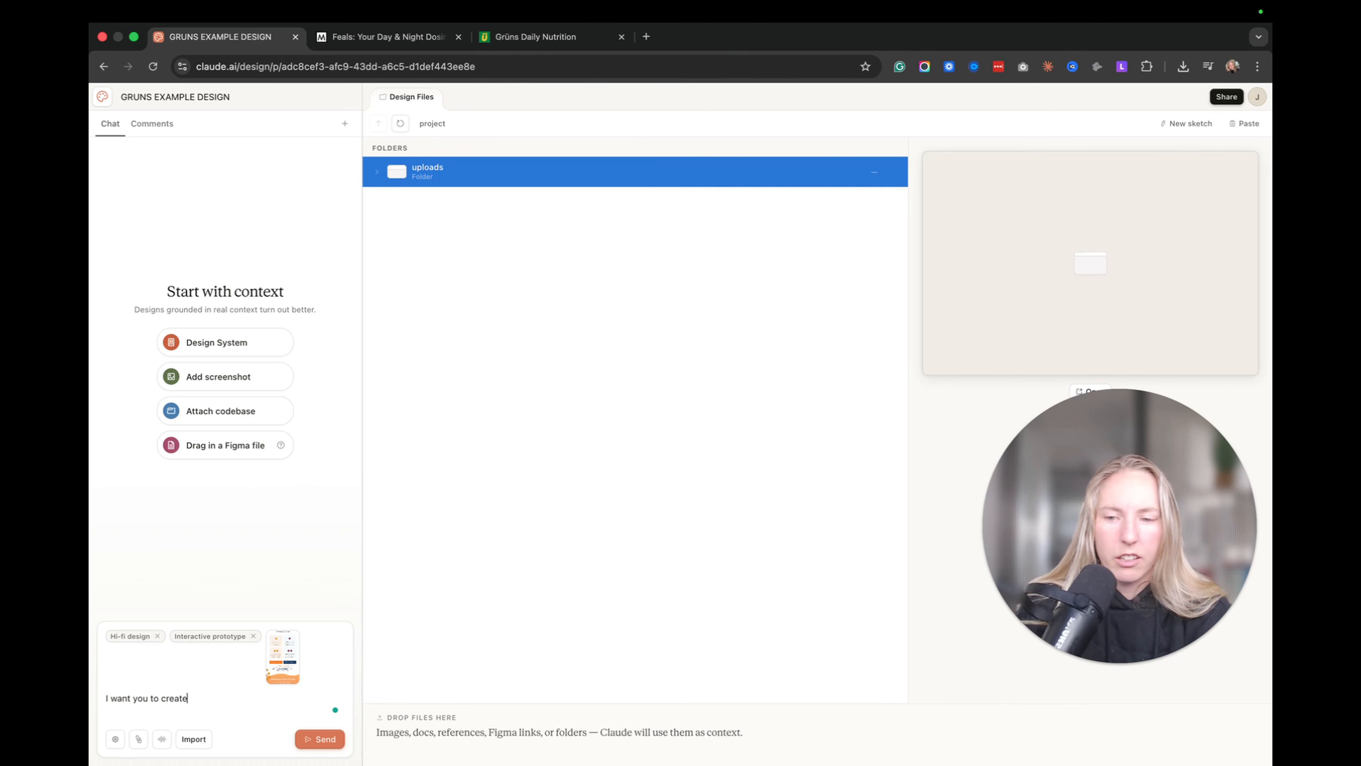
text( a design for the br)
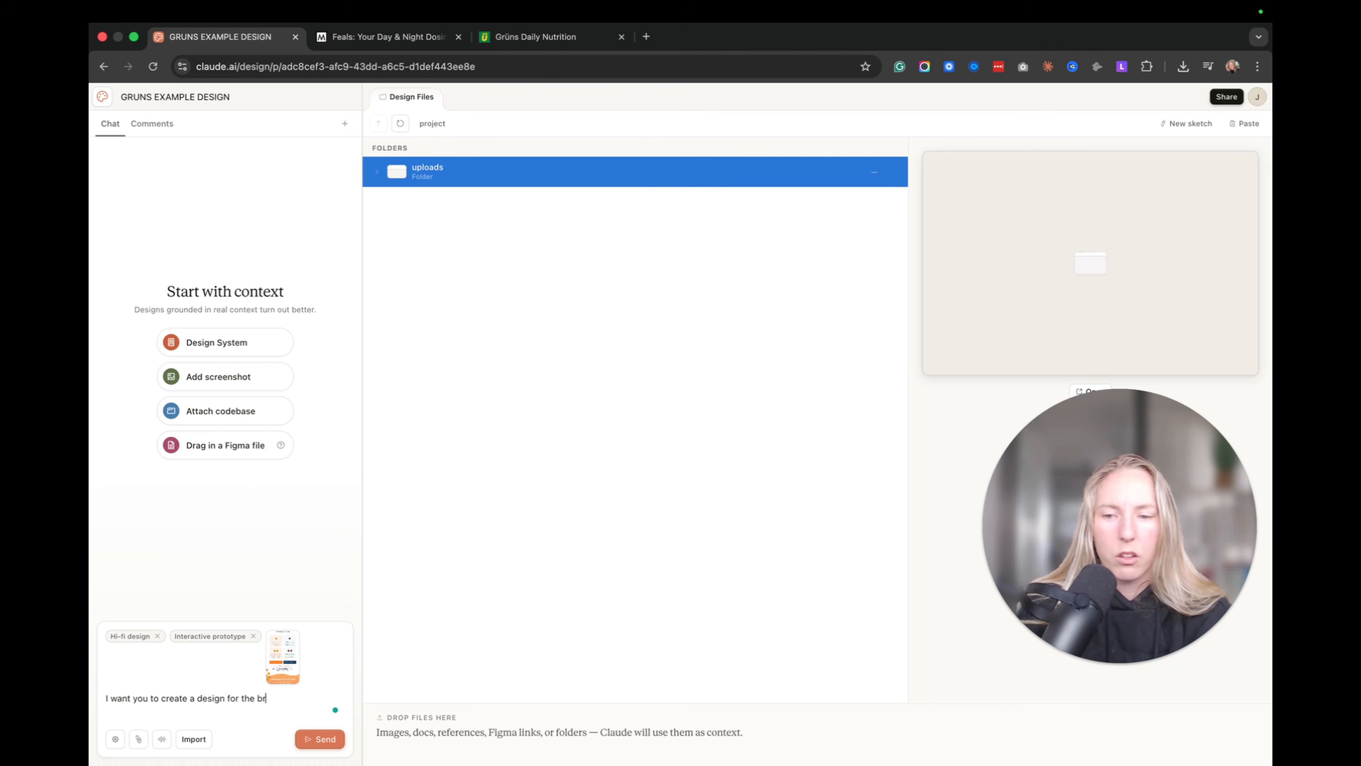
text(and)
key(super+v)
text(using)
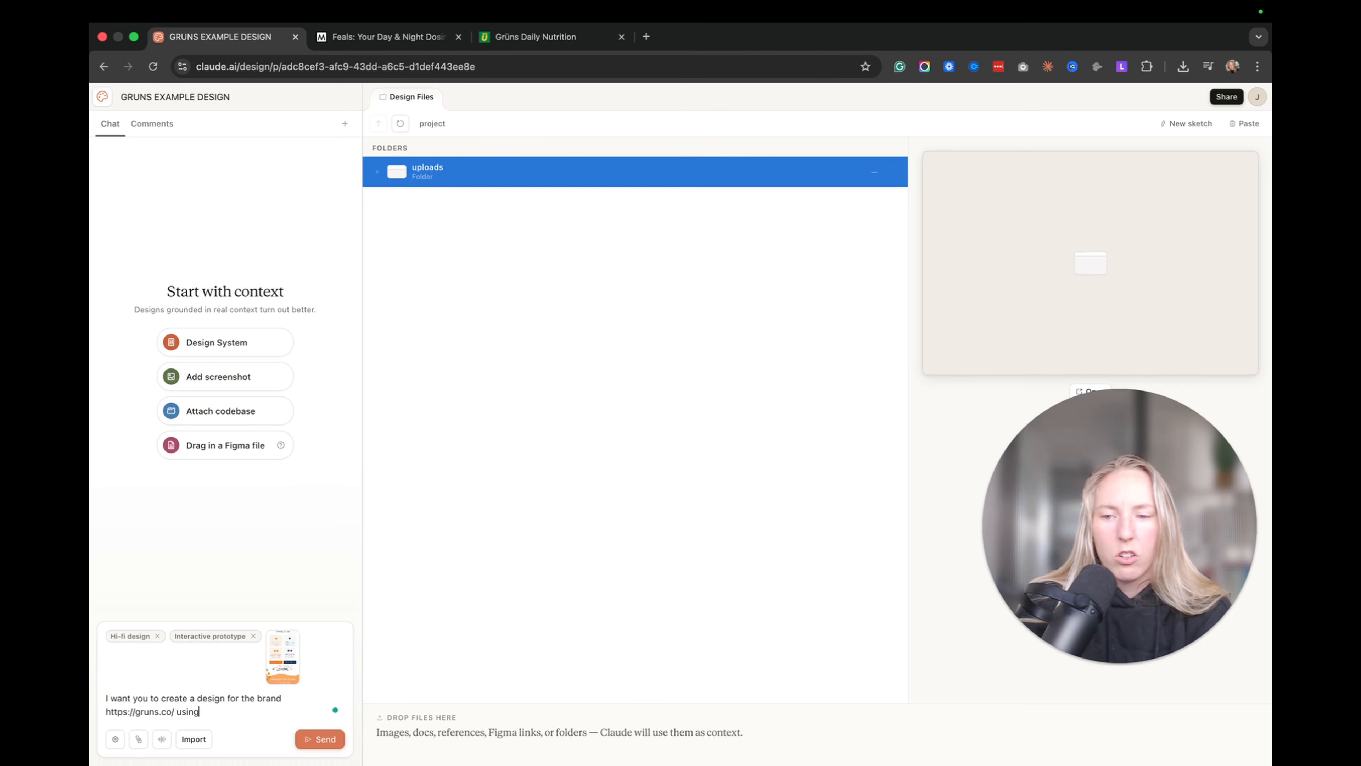
text( their brand colors)
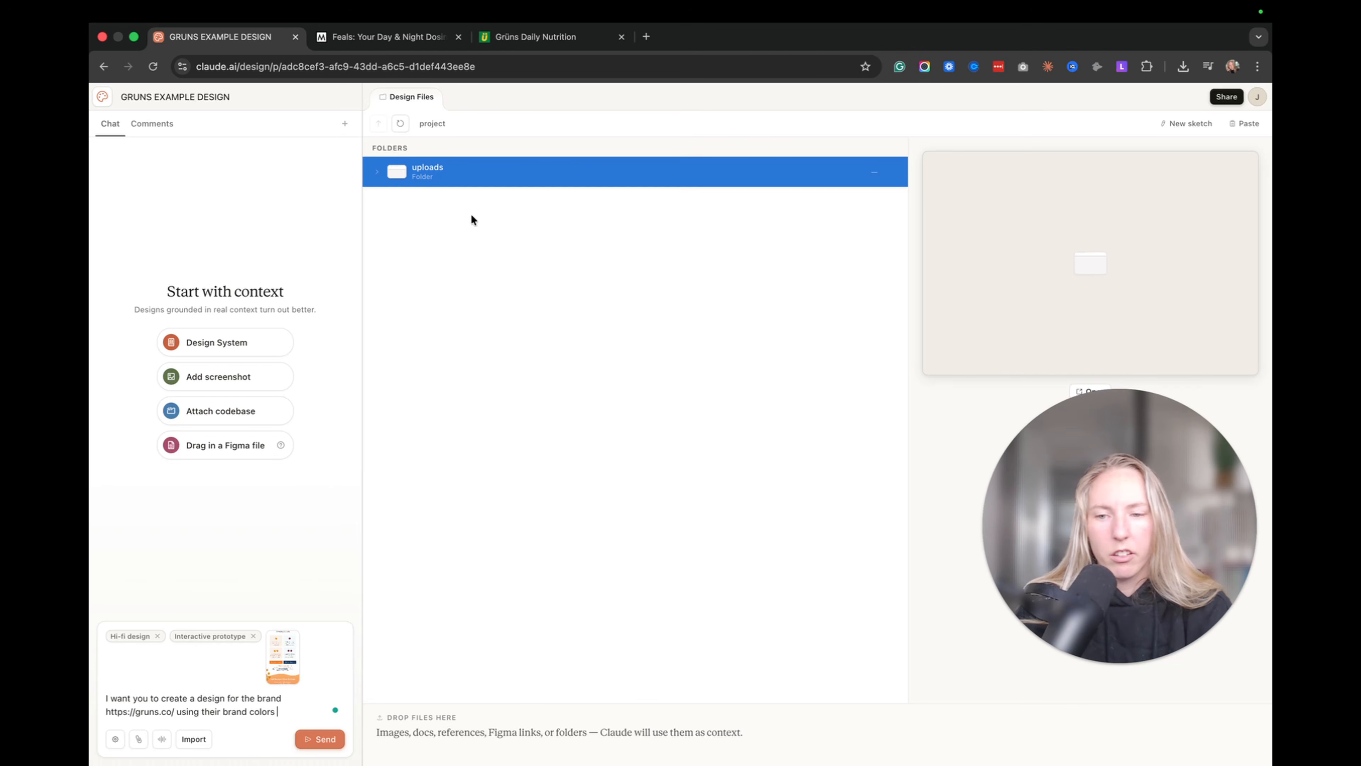
Step: Check the brand colors on the Grüns website and continue the prompt with "of green white and black"
click(526, 36)
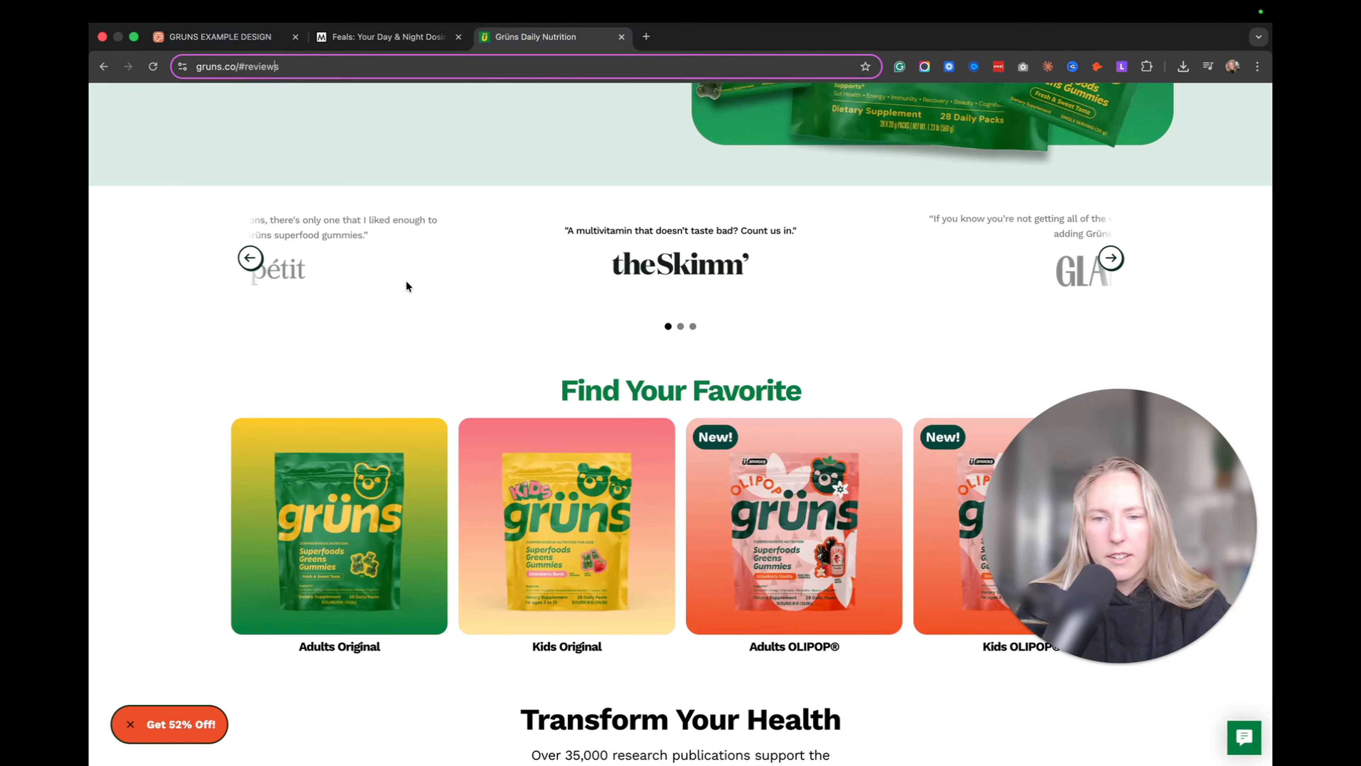
scroll(407, 287, up, 7)
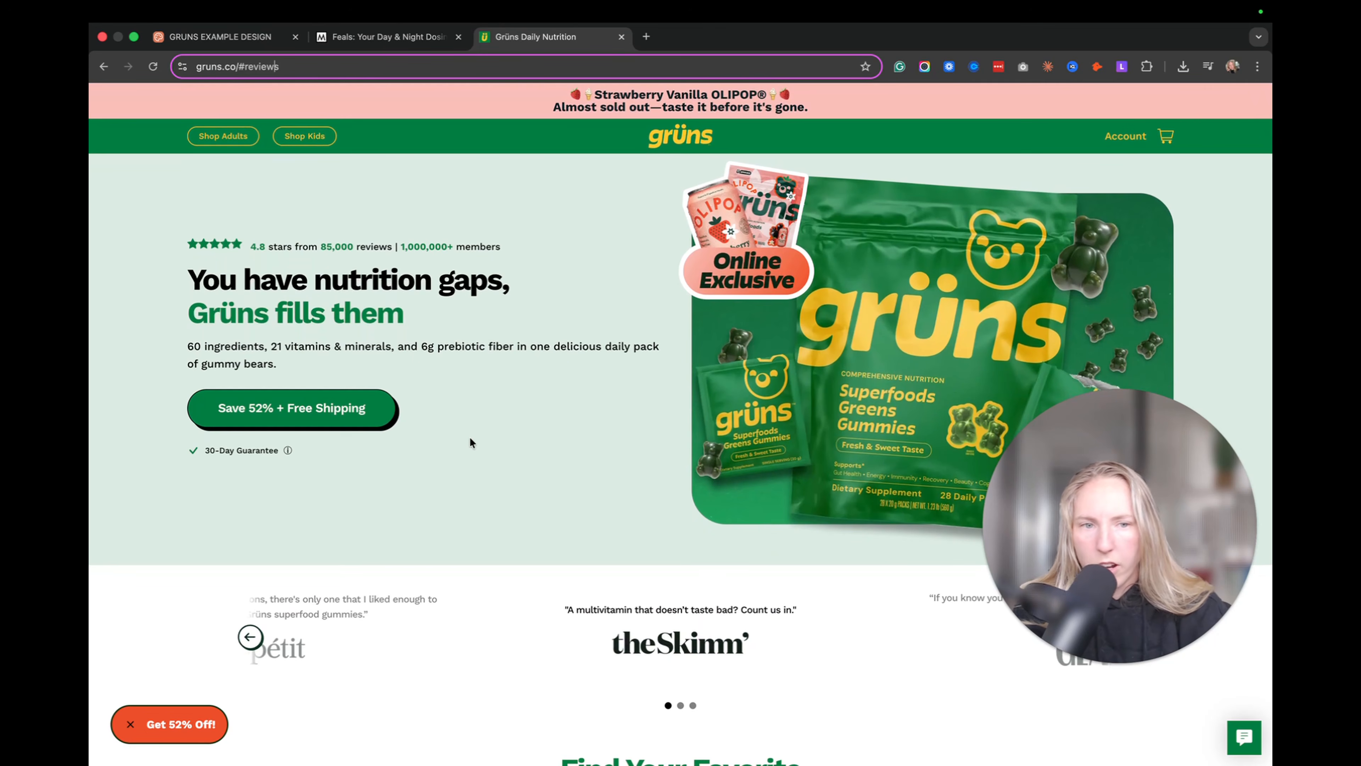
scroll(470, 441, down, 10)
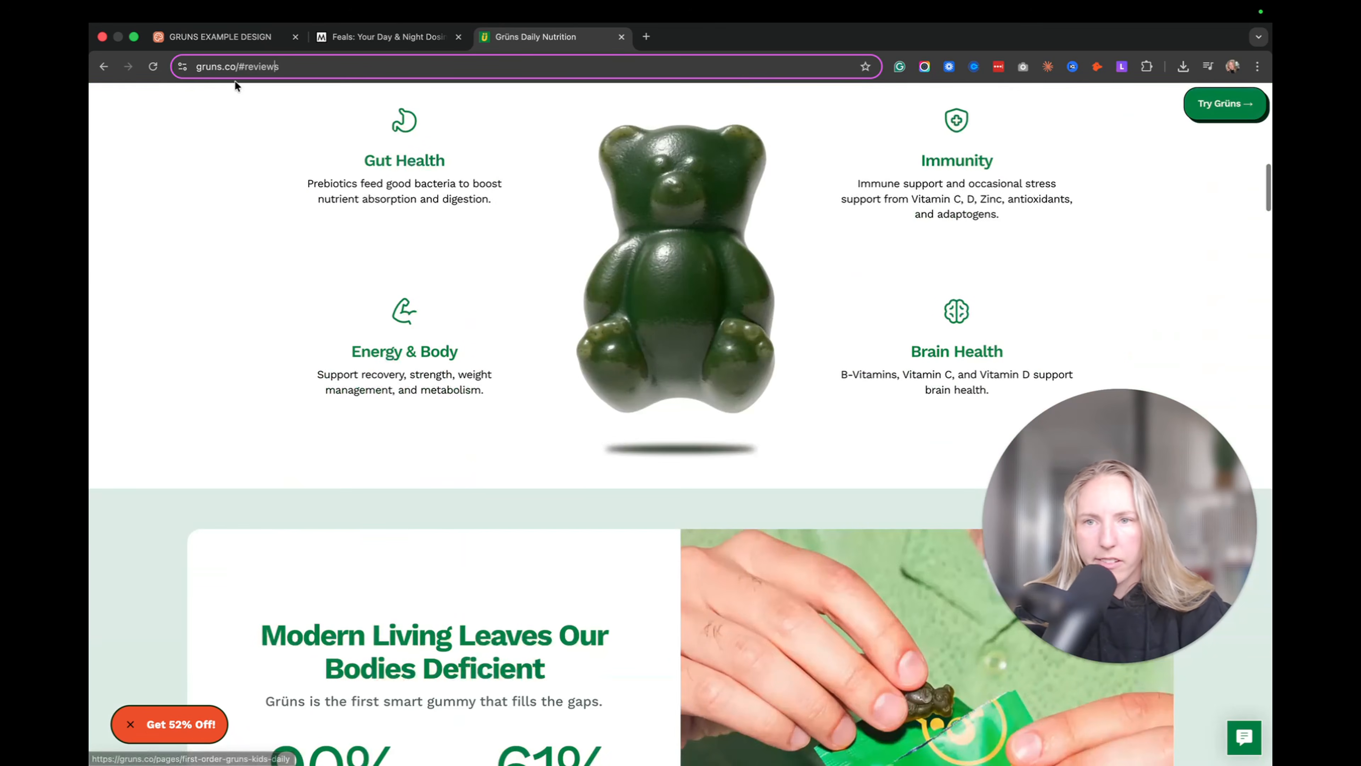
click(239, 43)
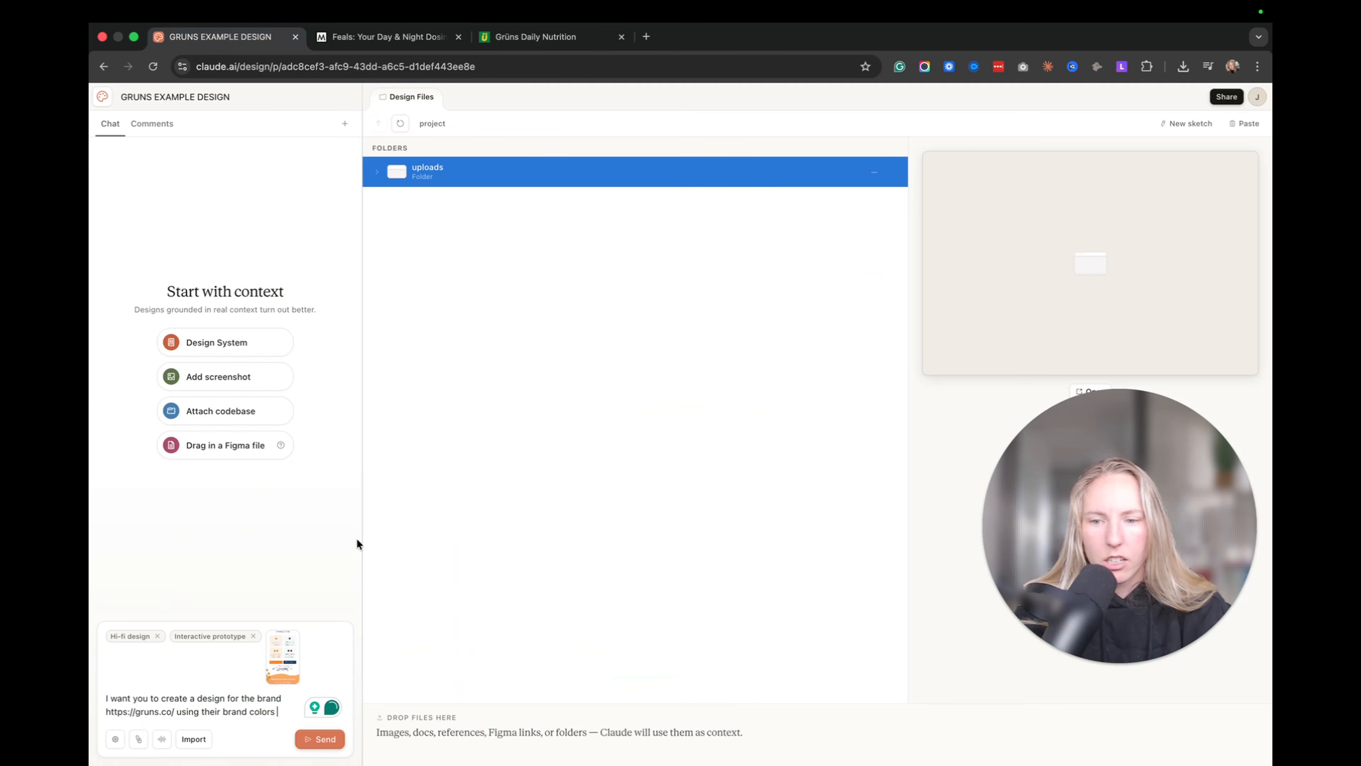
text(iof)
key(BackSpace)
key(BackSpace)
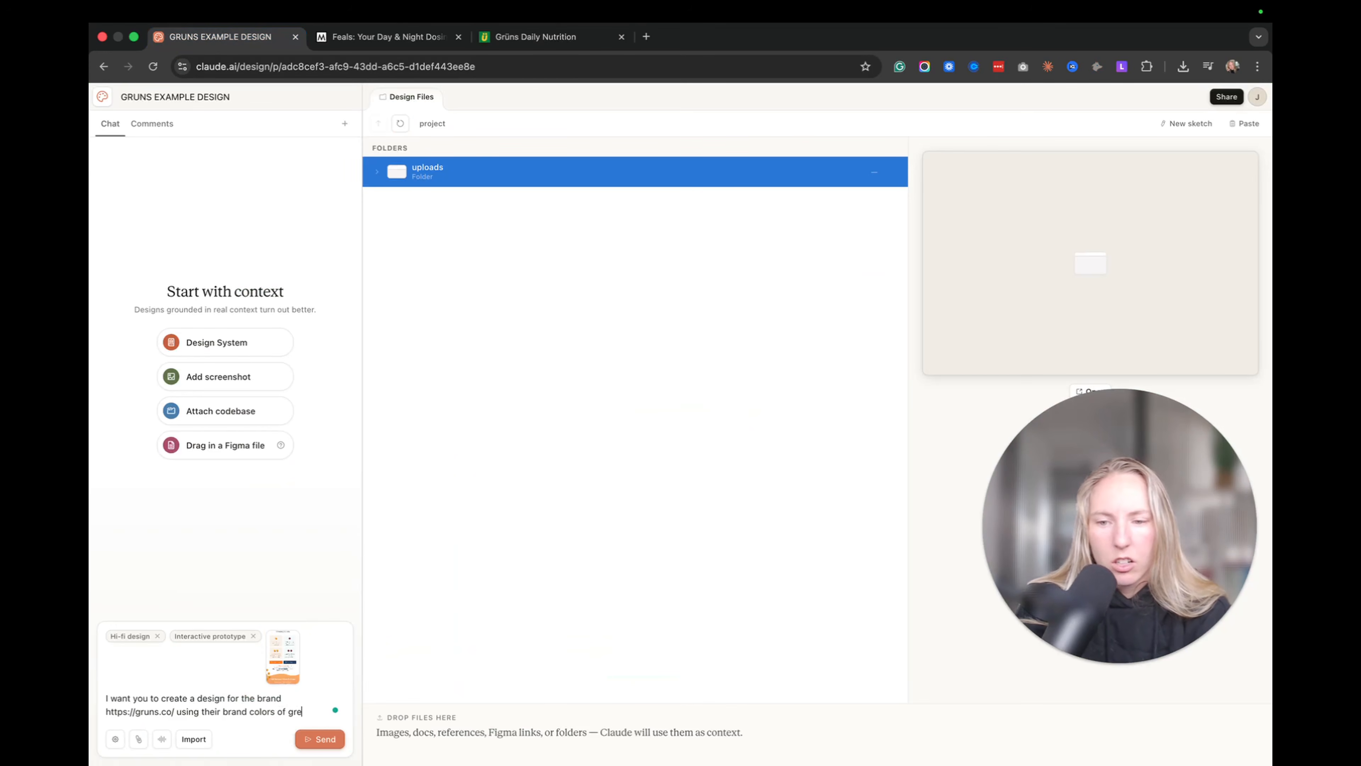
text(of green white and b)
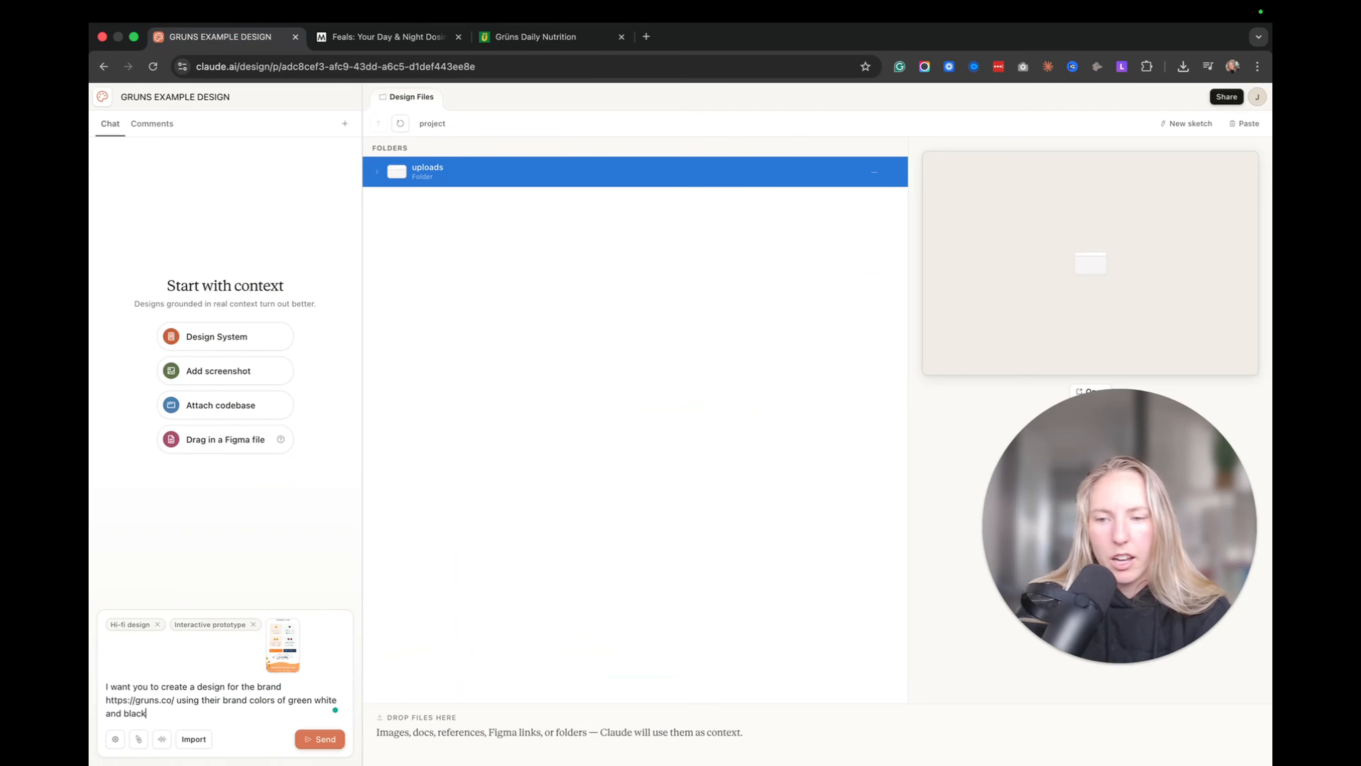
text(lack)
key(shift+Return)
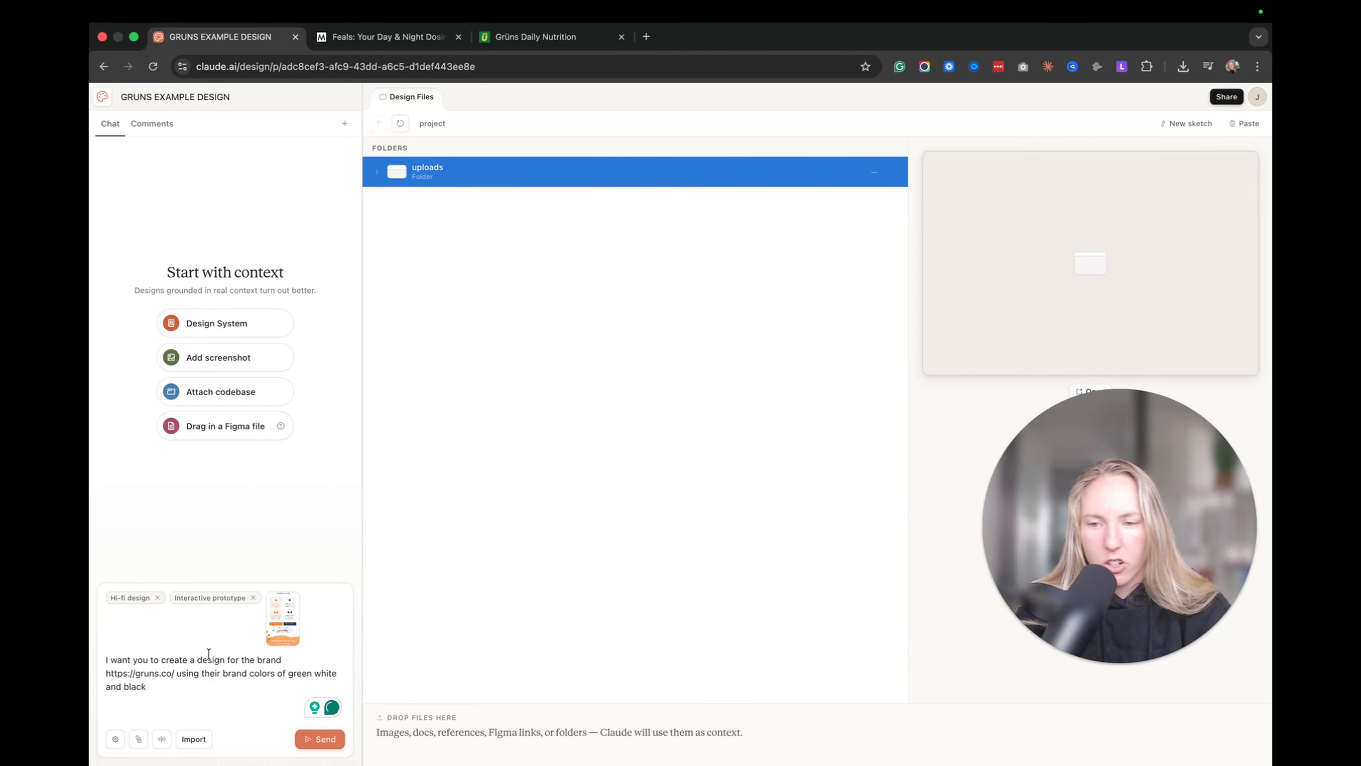
Step: Insert "email" before "design" in the prompt and add the sentence "Make it like the example design attached" at its end
click(196, 659)
text(email)
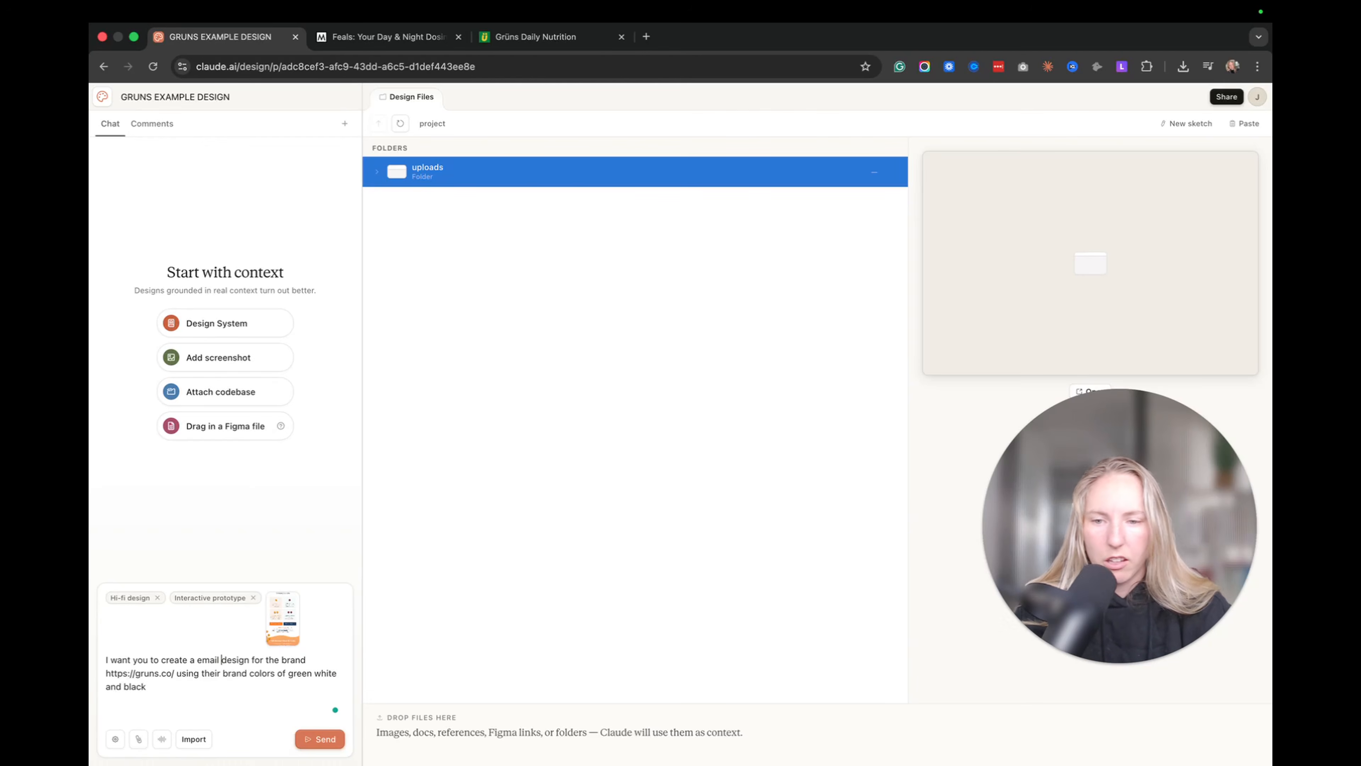
key(BackSpace)
text(. MN)
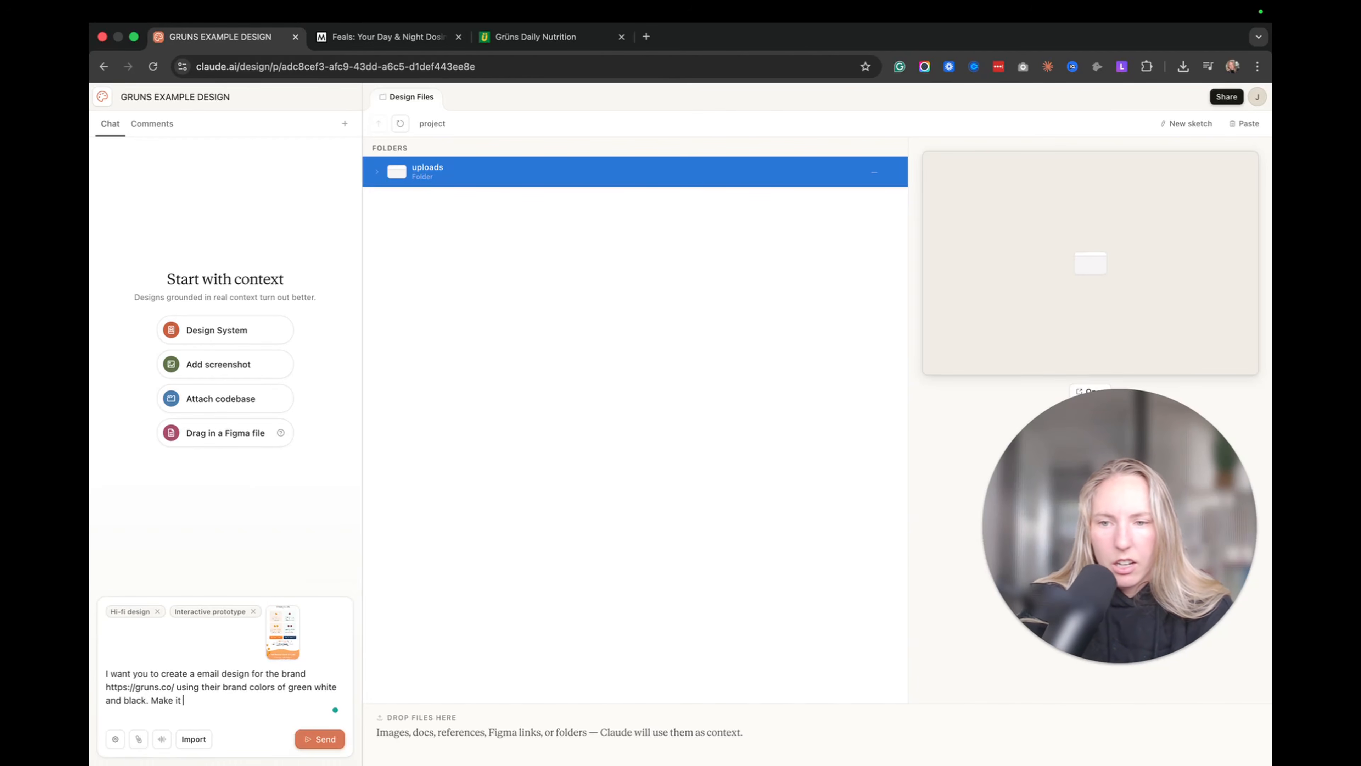
text(ke it like the example design at)
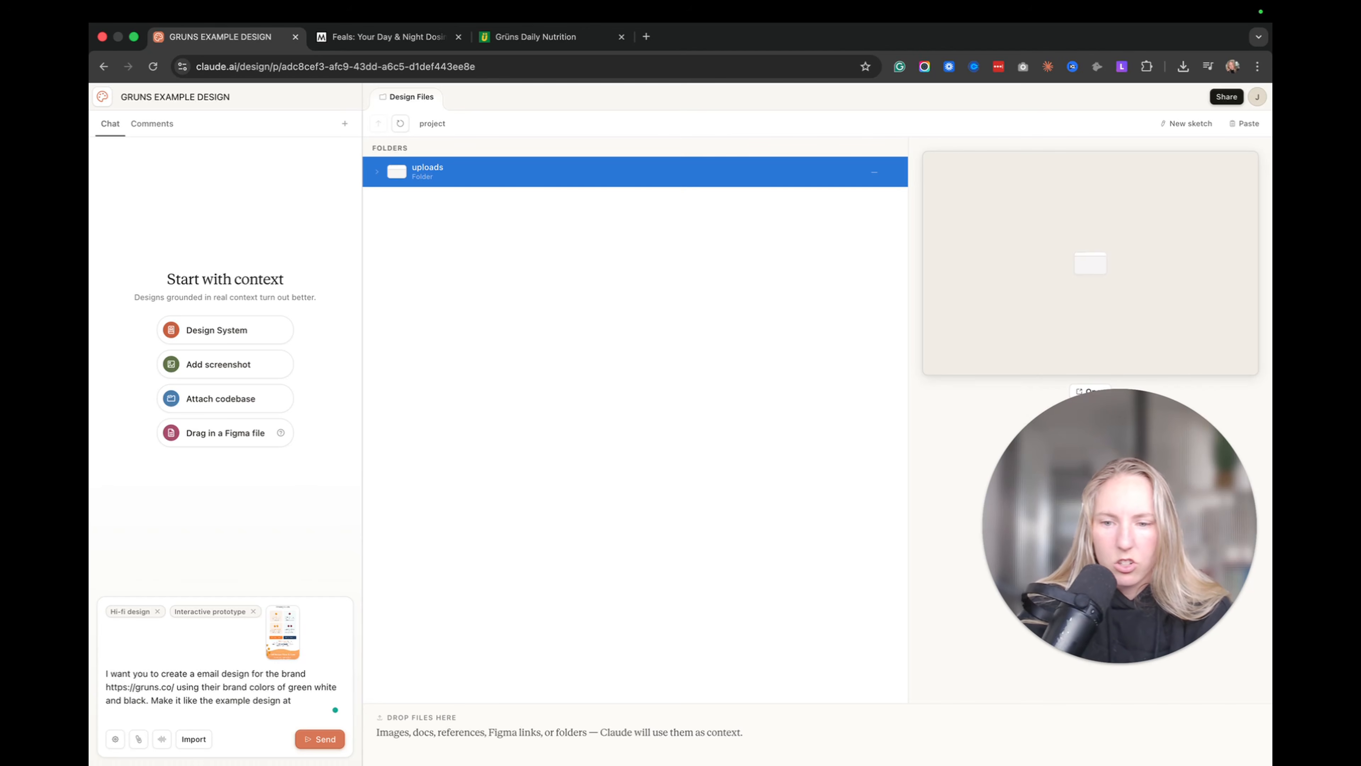
text(tac)
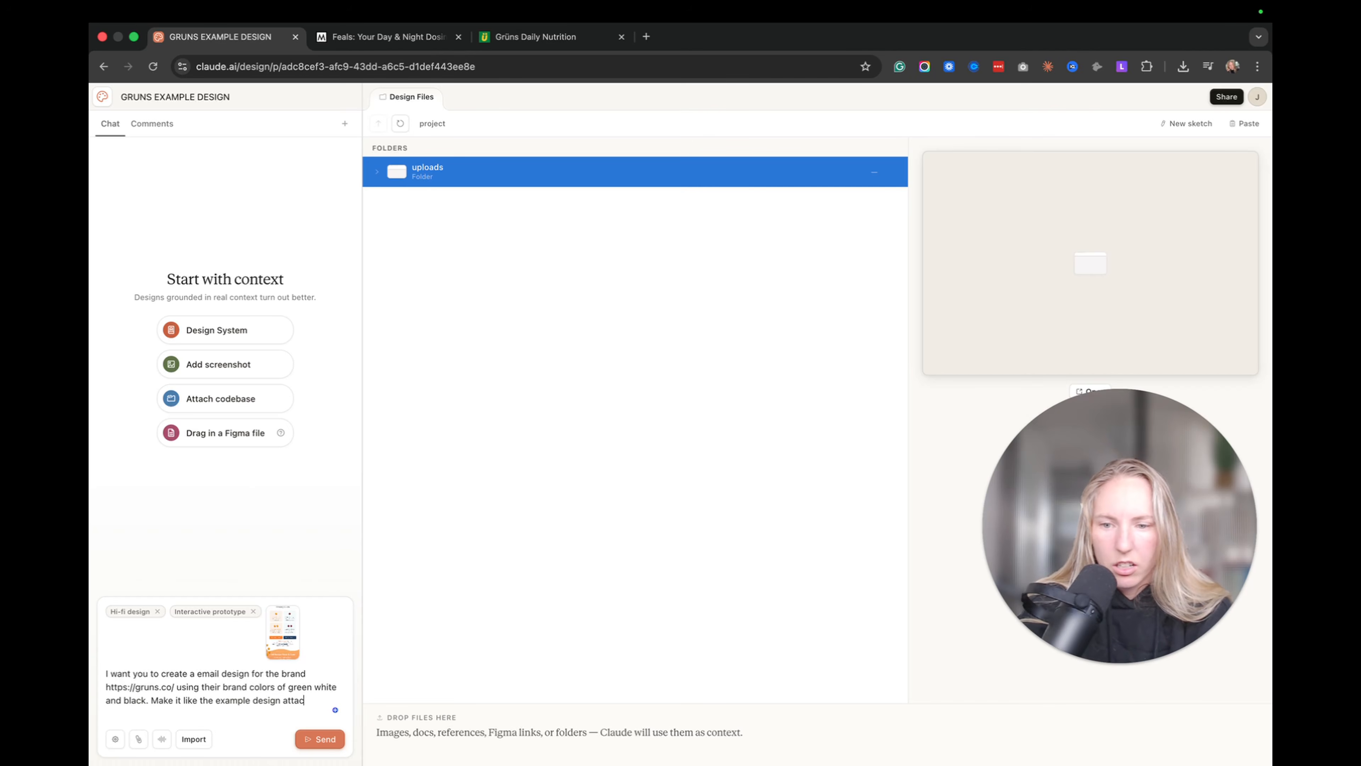
text(hed)
key(shift+Return)
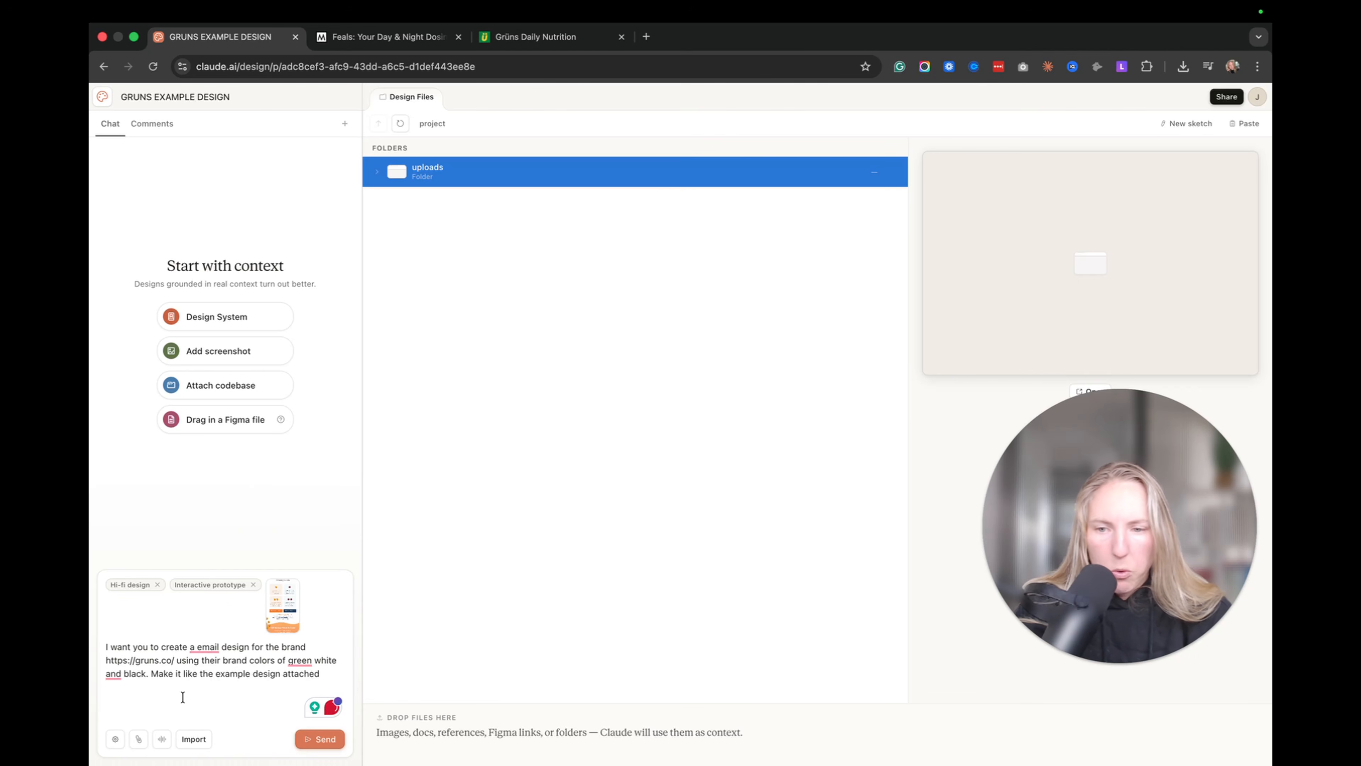
Step: Glance over the Grüns homepage once more and submit the finished prompt to generate the email design
click(534, 39)
scroll(634, 271, up, 10)
scroll(634, 277, down, 2)
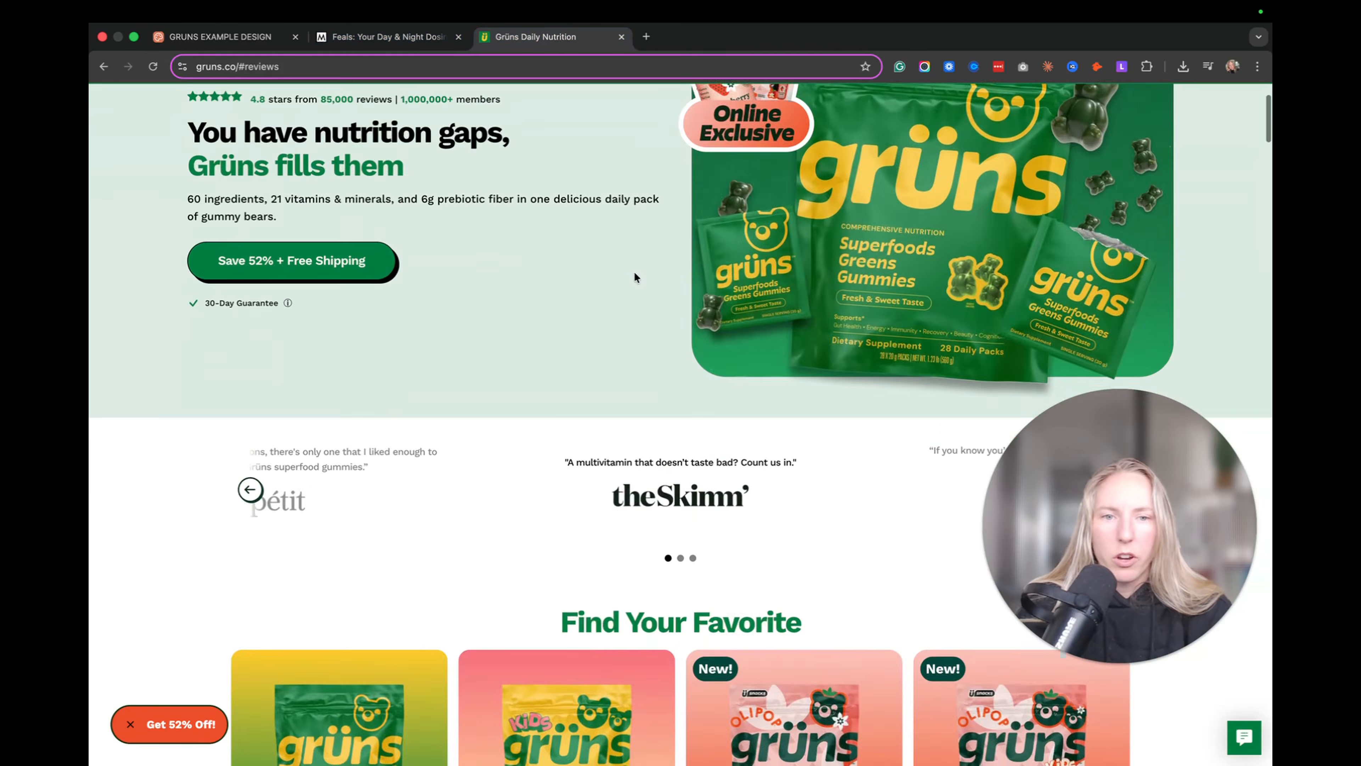
scroll(634, 271, down, 10)
click(225, 37)
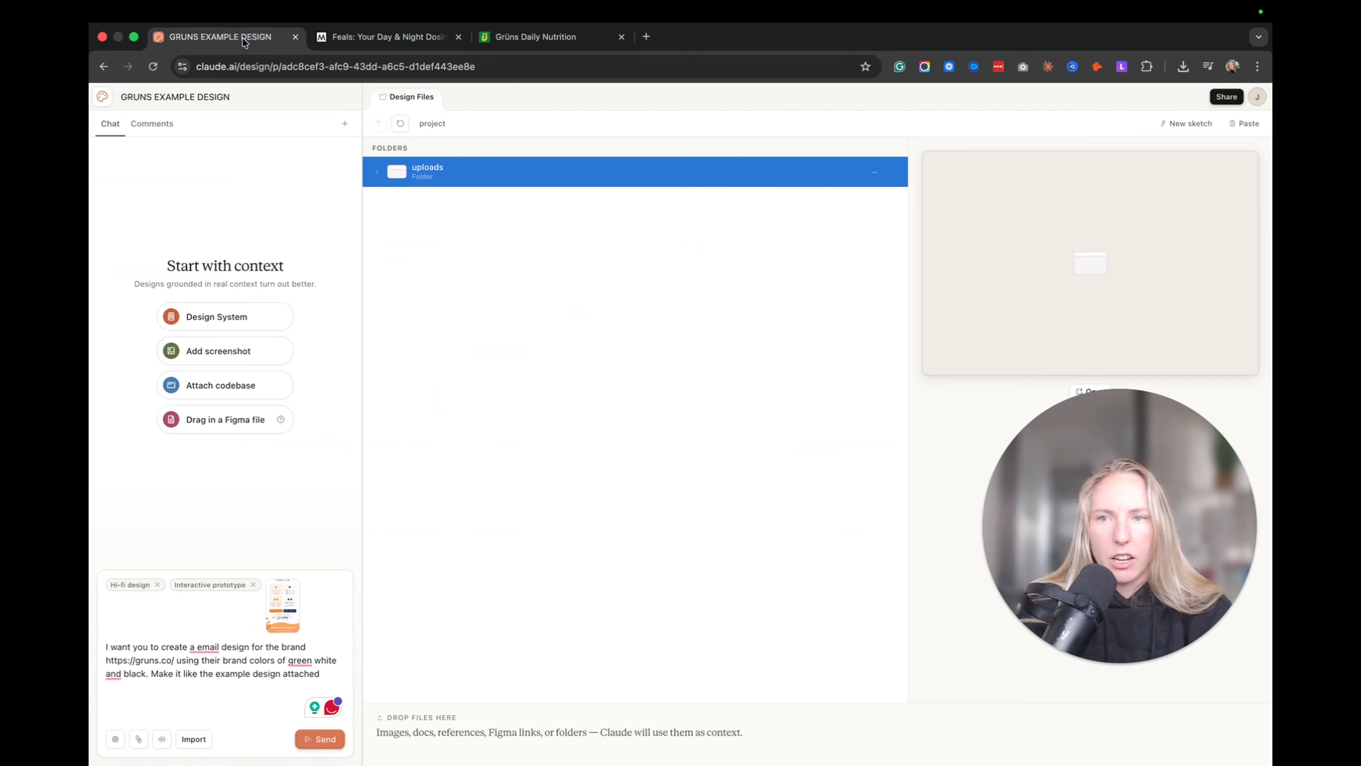
click(313, 739)
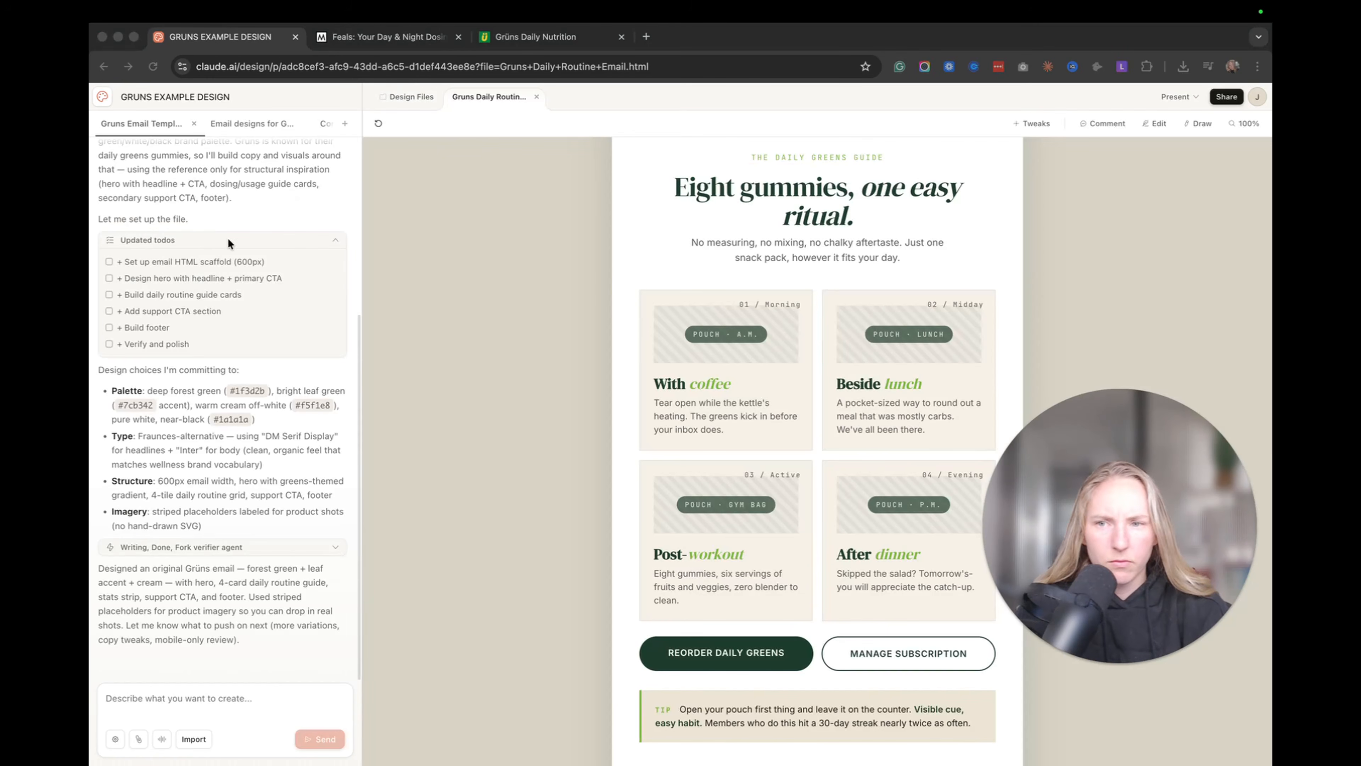
Step: Review the generated Grüns email from hero to footer along with the chat reply, and open the Tweaks prompt
scroll(425, 424, up, 10)
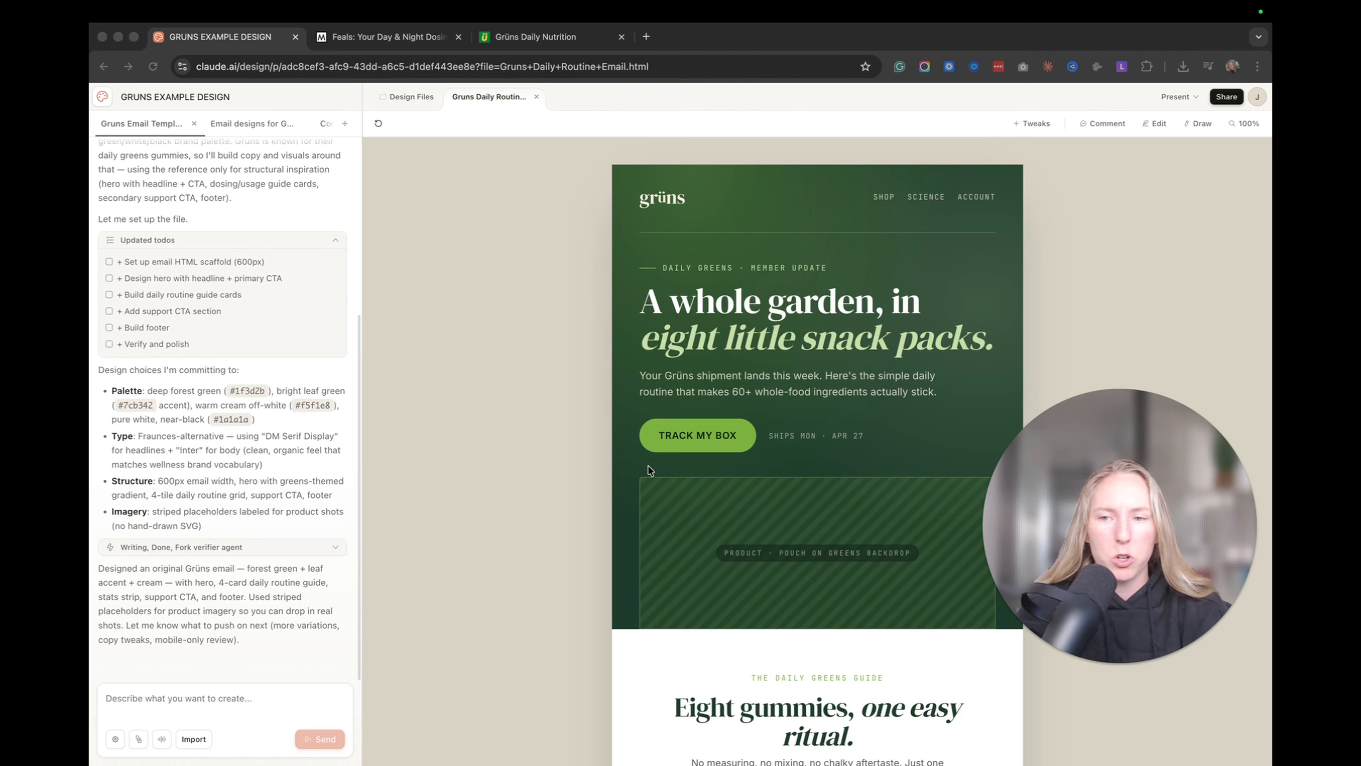
scroll(264, 396, up, 5)
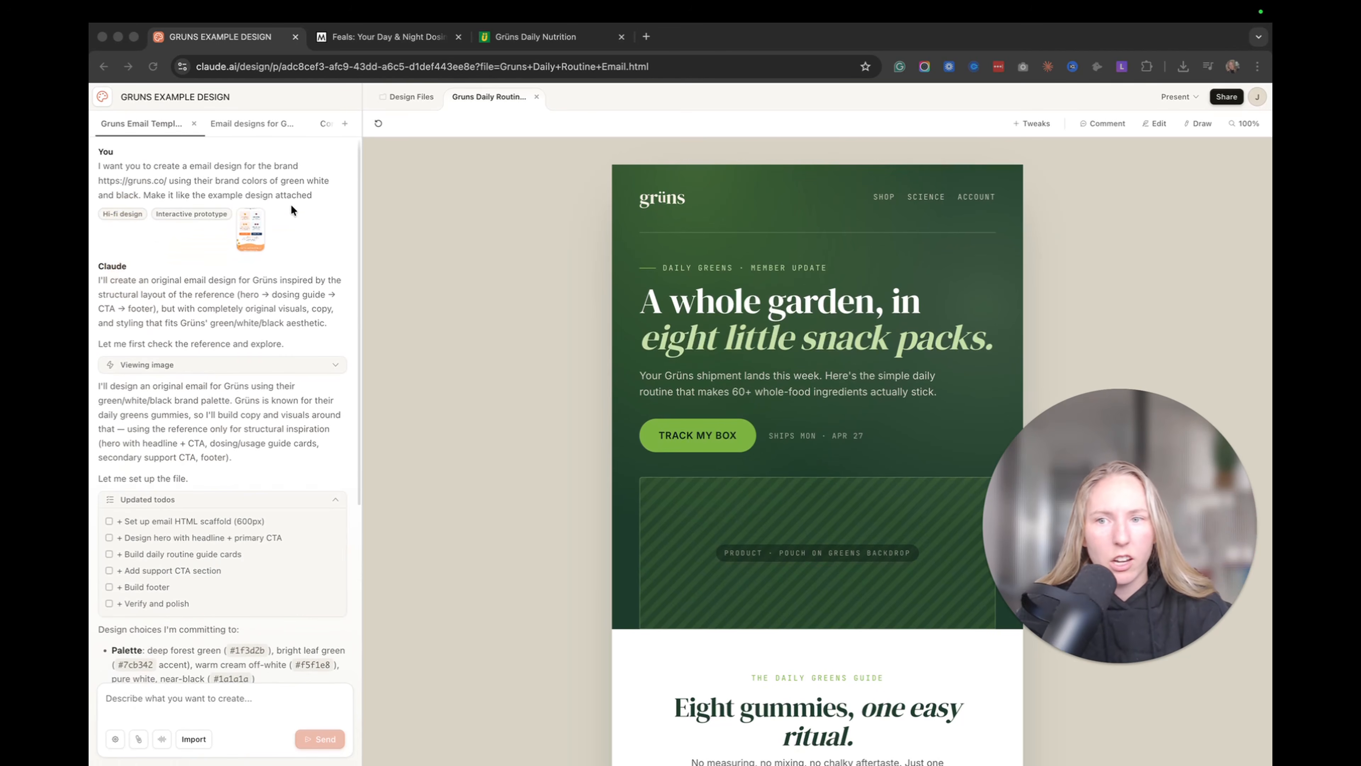
click(306, 212)
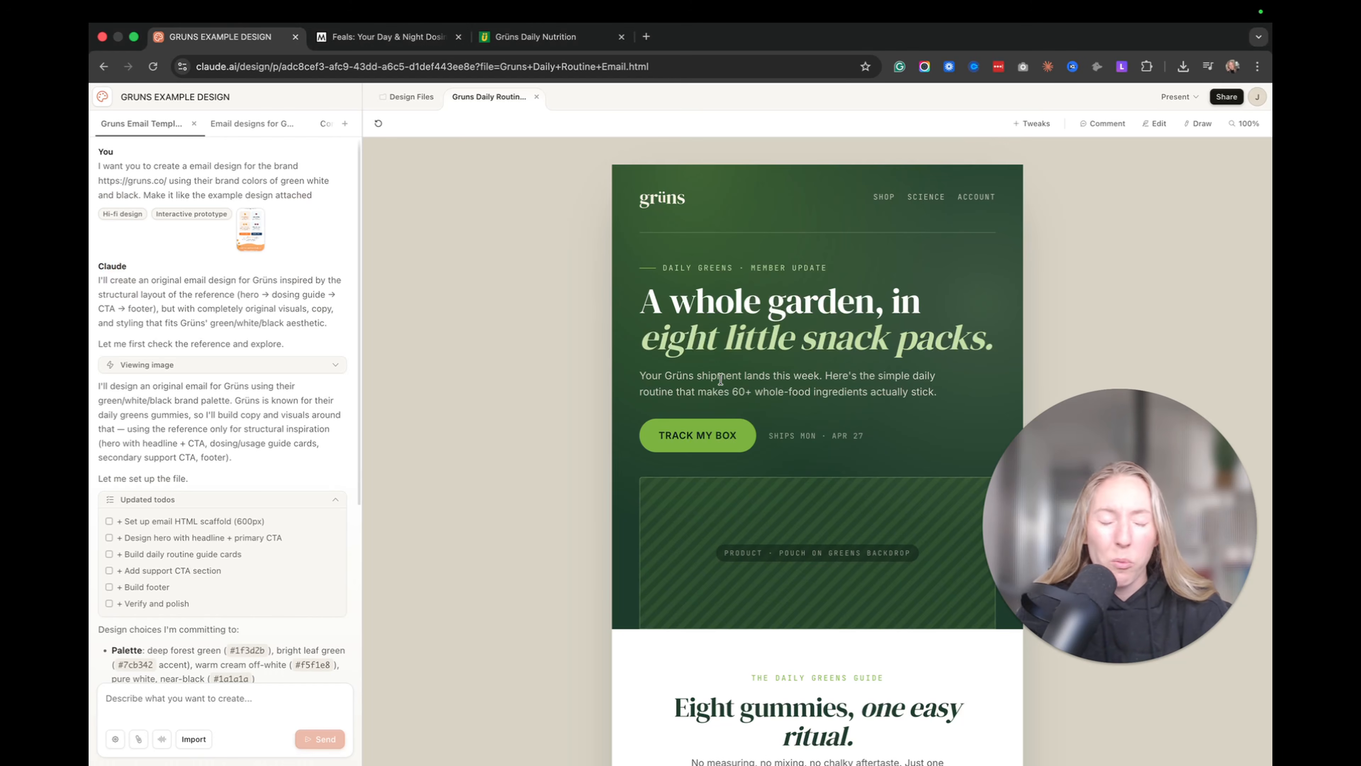
scroll(721, 378, down, 2)
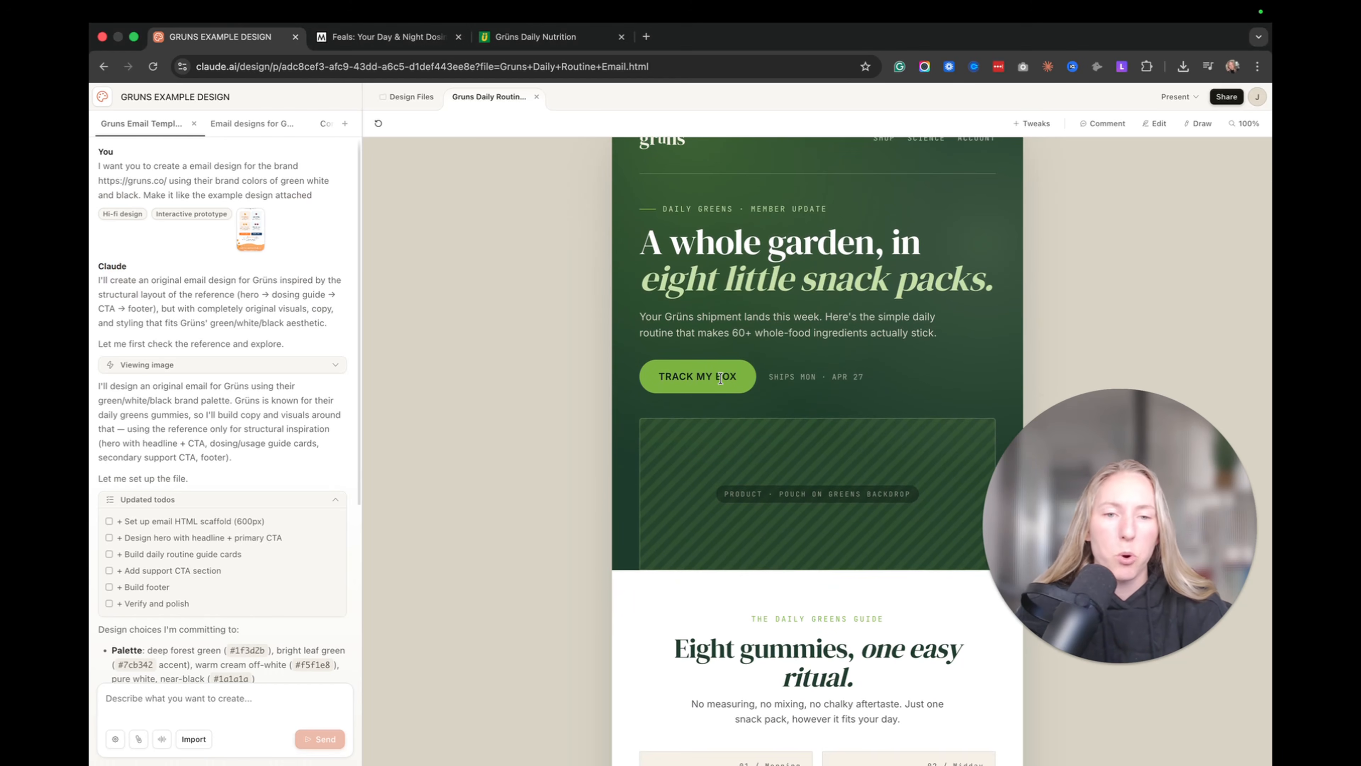
scroll(721, 378, down, 5)
scroll(721, 378, up, 4)
scroll(721, 378, up, 2)
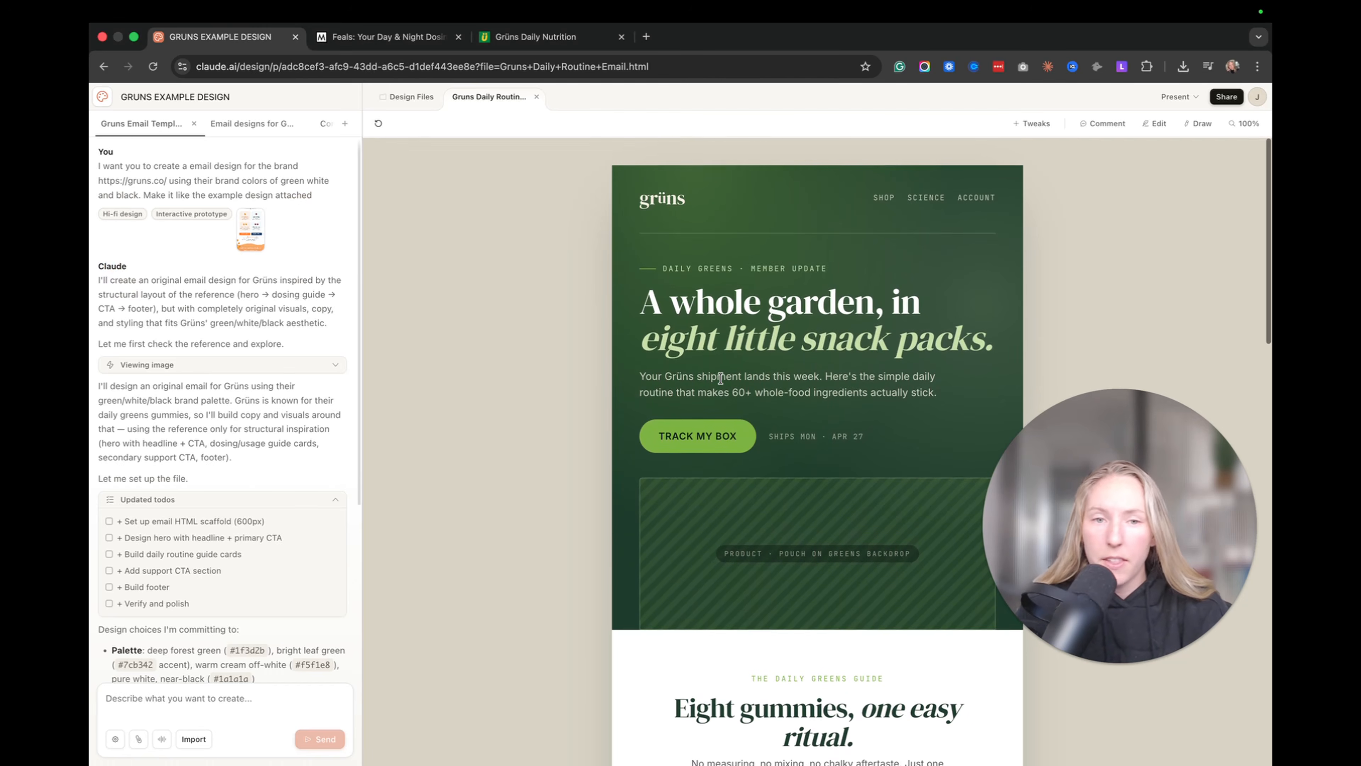
scroll(721, 378, down, 15)
scroll(721, 378, up, 15)
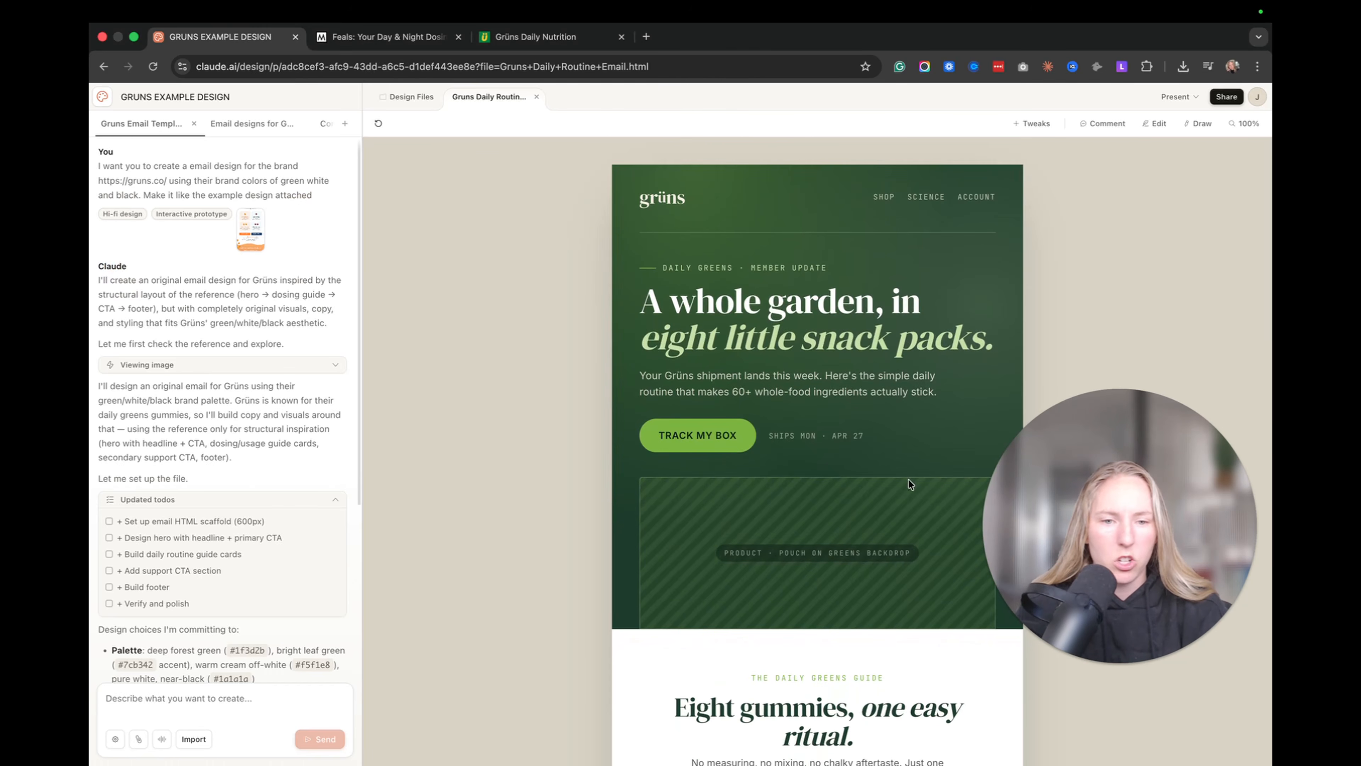
scroll(807, 511, down, 5)
scroll(828, 439, down, 15)
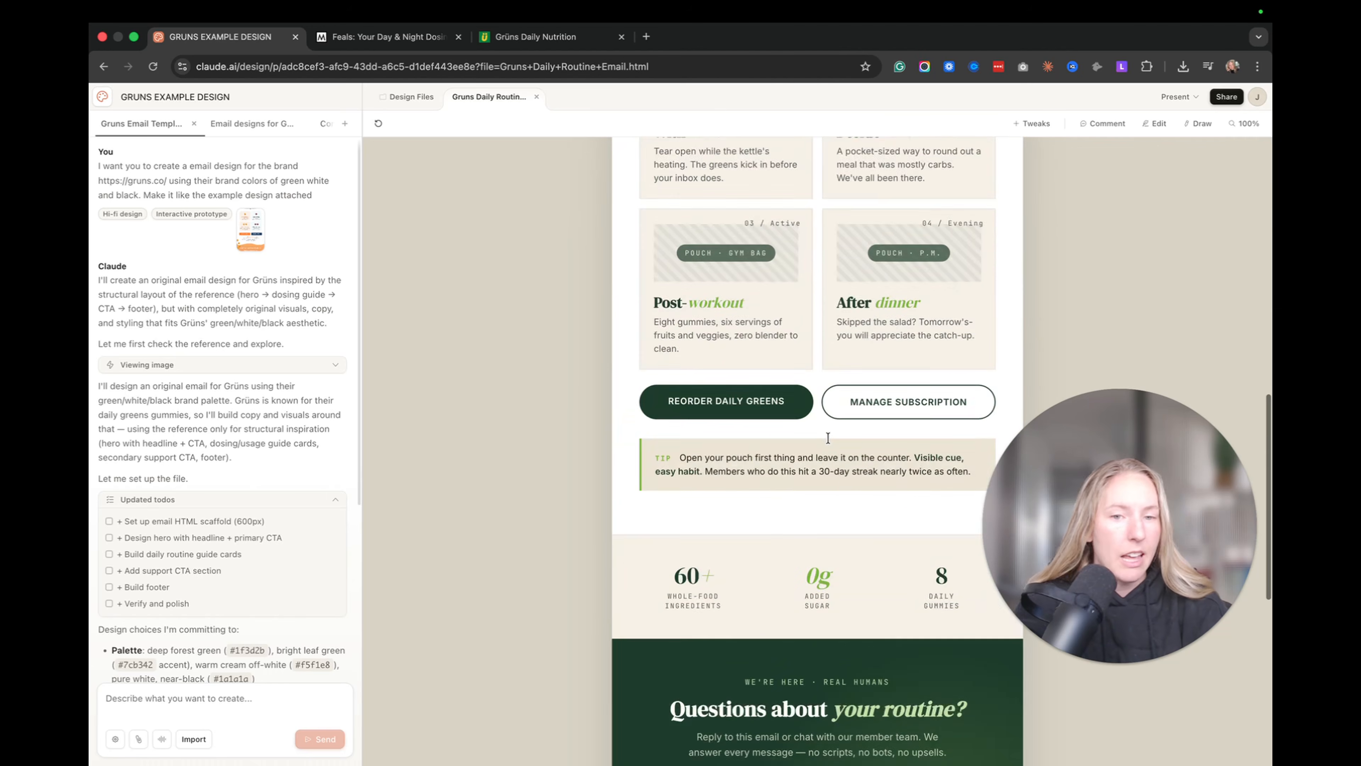
scroll(828, 438, up, 3)
scroll(828, 439, down, 5)
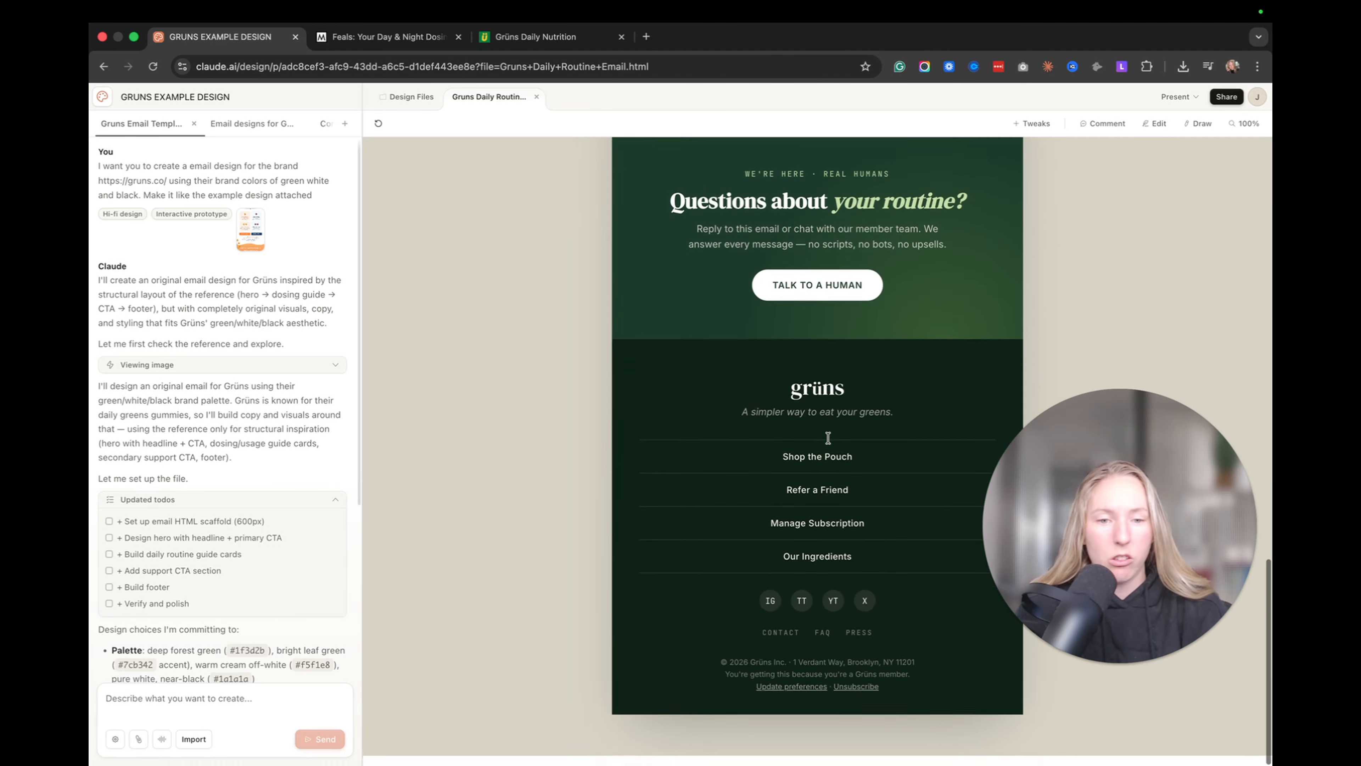
scroll(857, 585, up, 20)
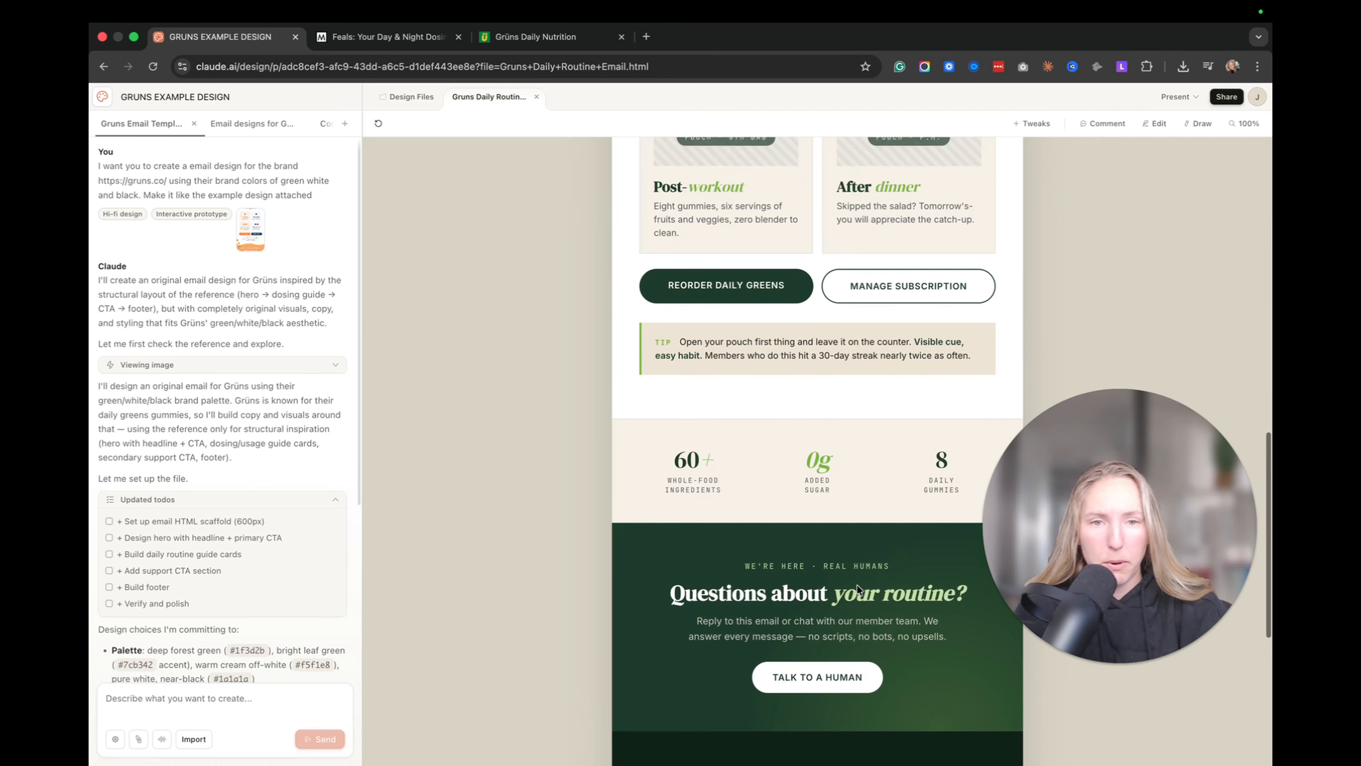
scroll(856, 584, up, 3)
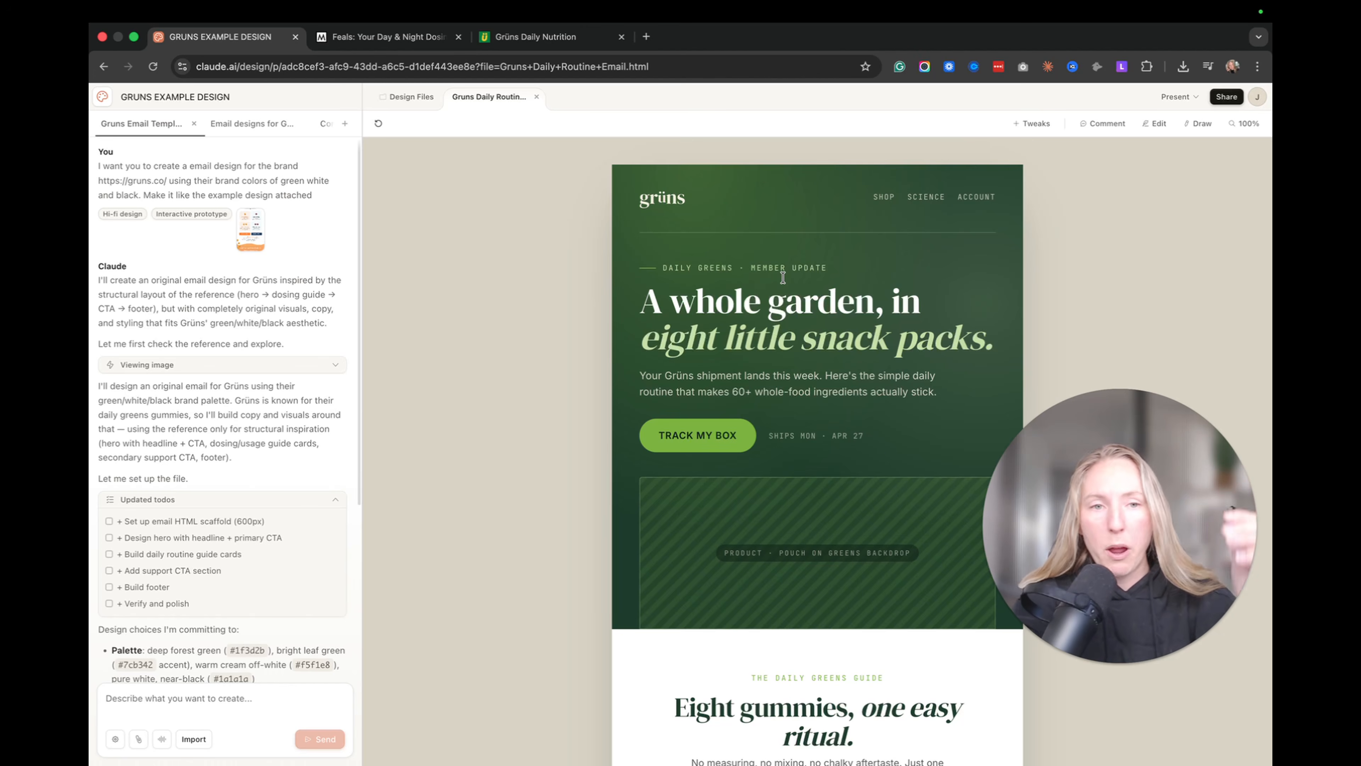
click(1030, 125)
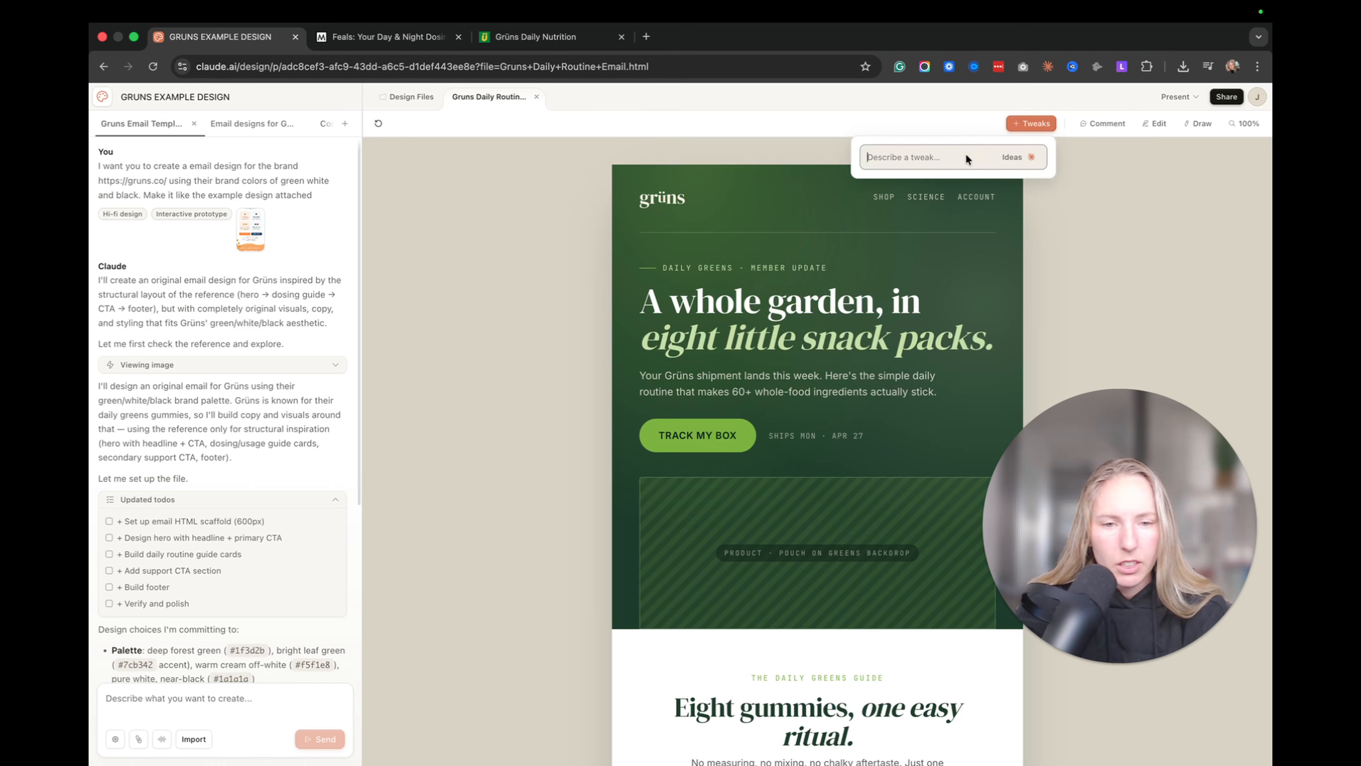
scroll(934, 308, down, 8)
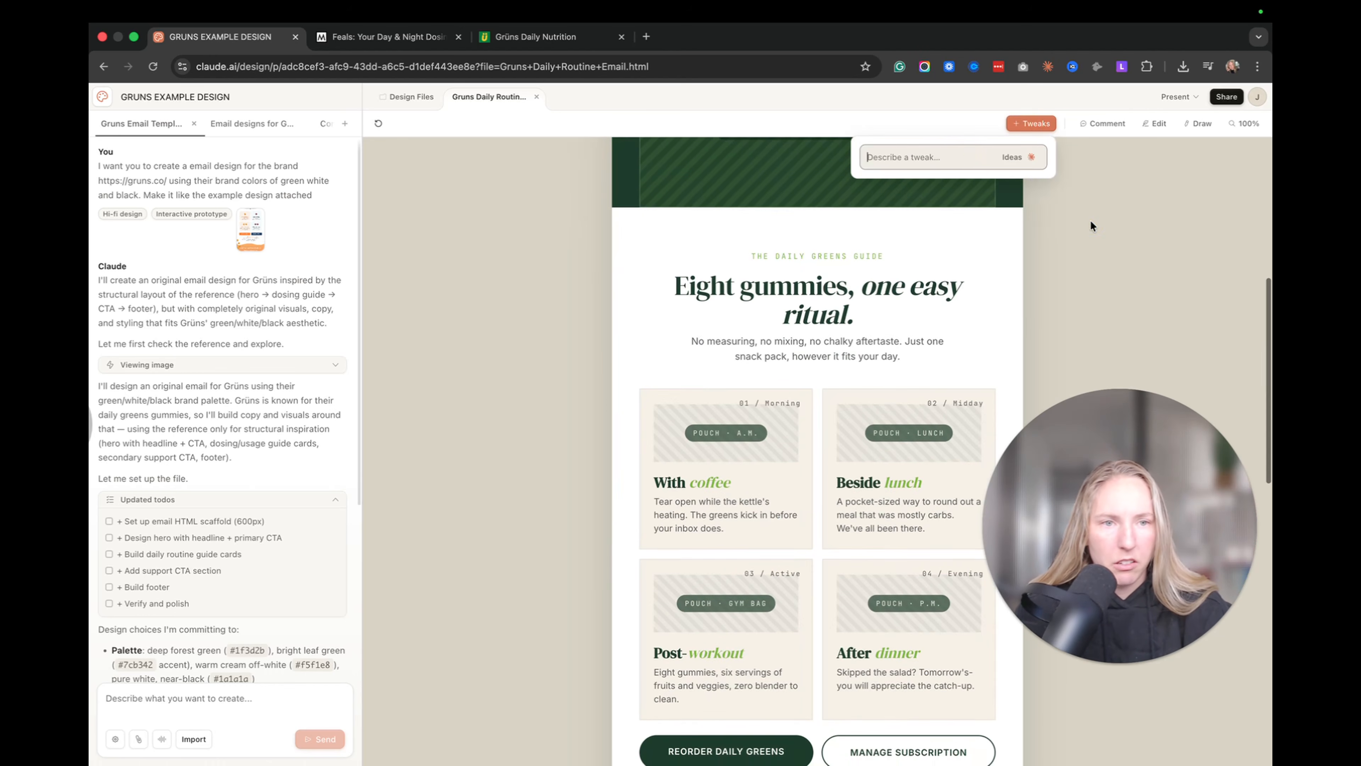
Step: Find the adult Superfood Gummies product image in the Grüns website's offers section and open it in its own tab
click(563, 37)
scroll(649, 411, down, 5)
scroll(647, 413, down, 3)
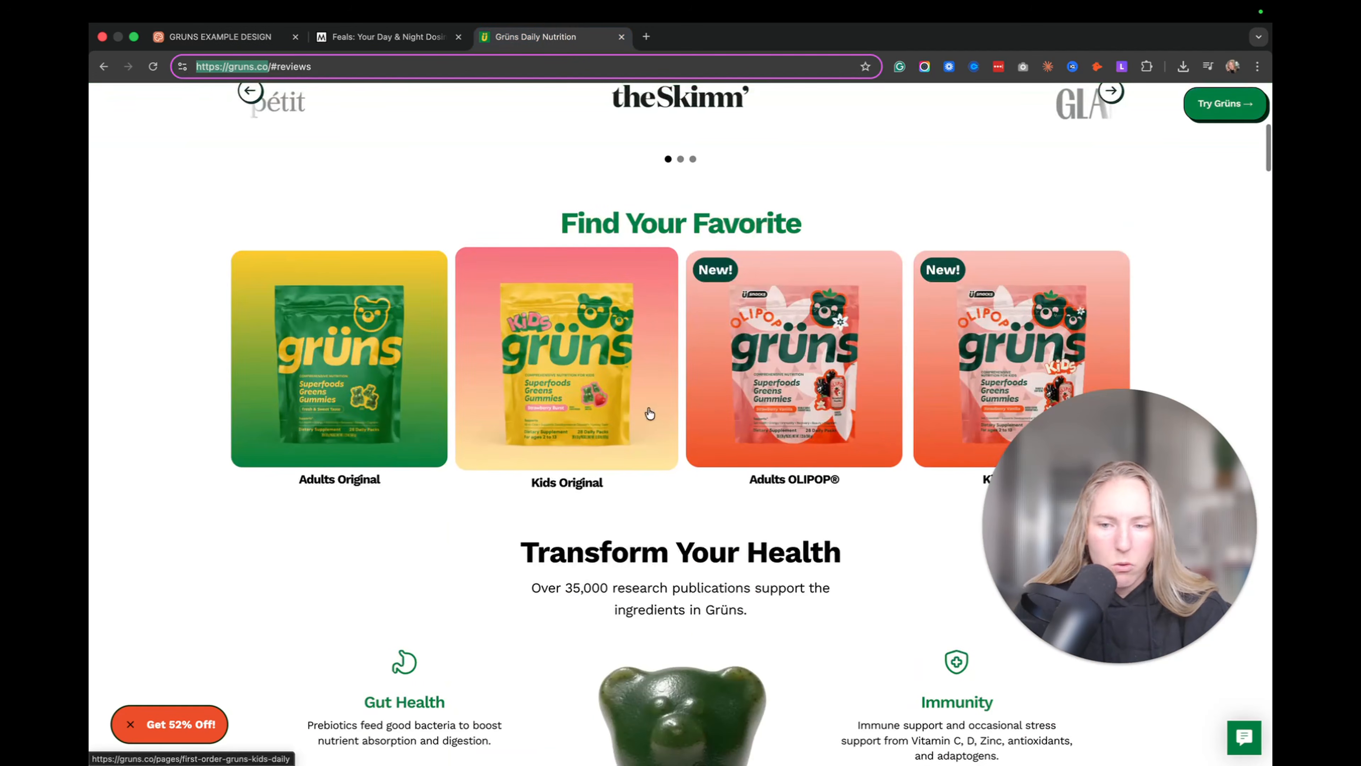
scroll(337, 319, down, 20)
scroll(569, 297, down, 5)
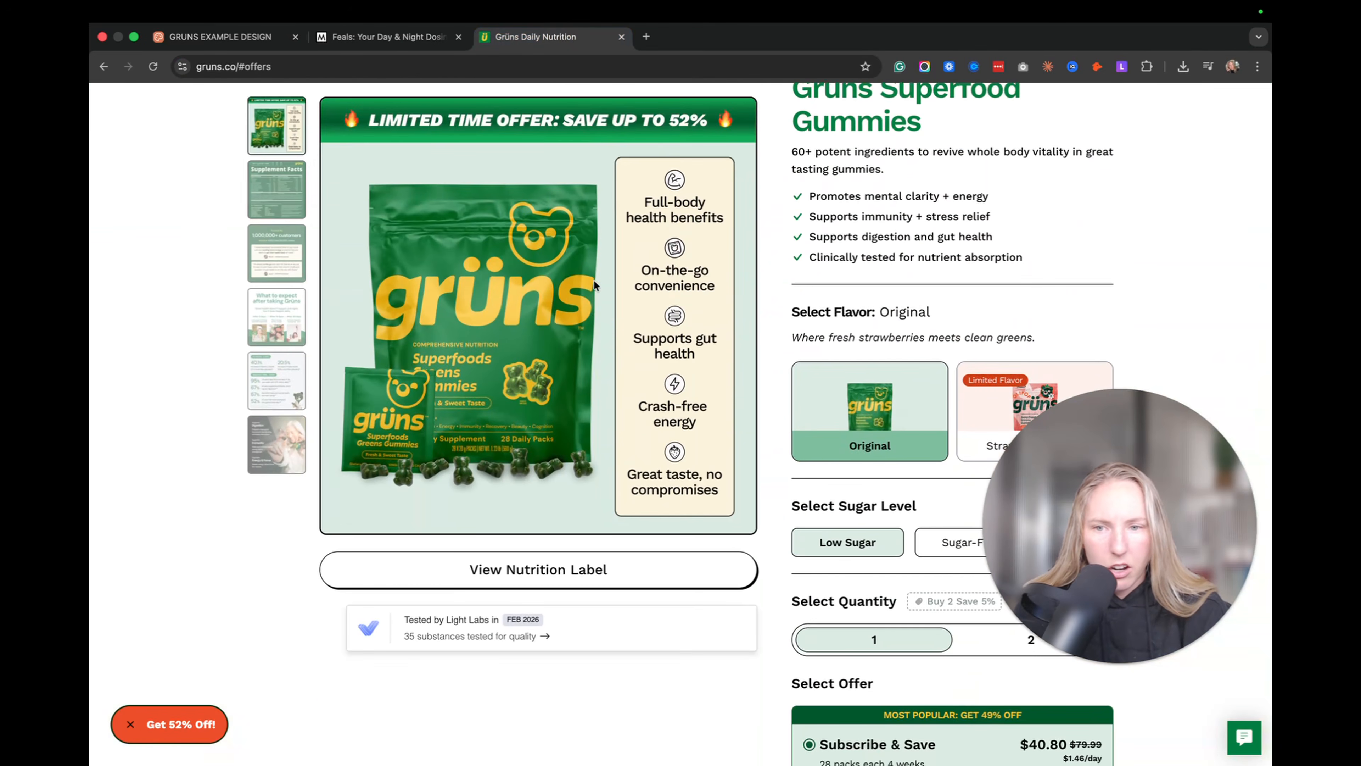
right_click(503, 338)
click(542, 344)
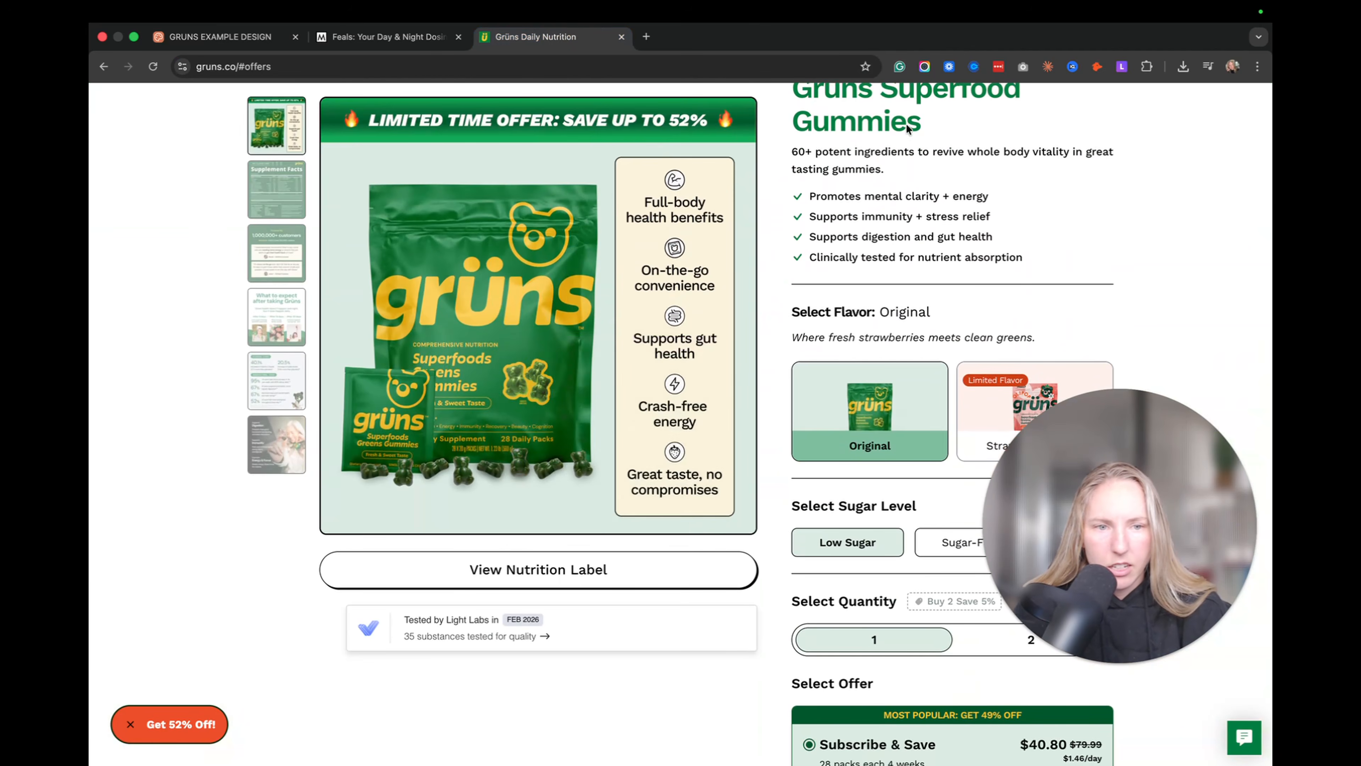
click(743, 37)
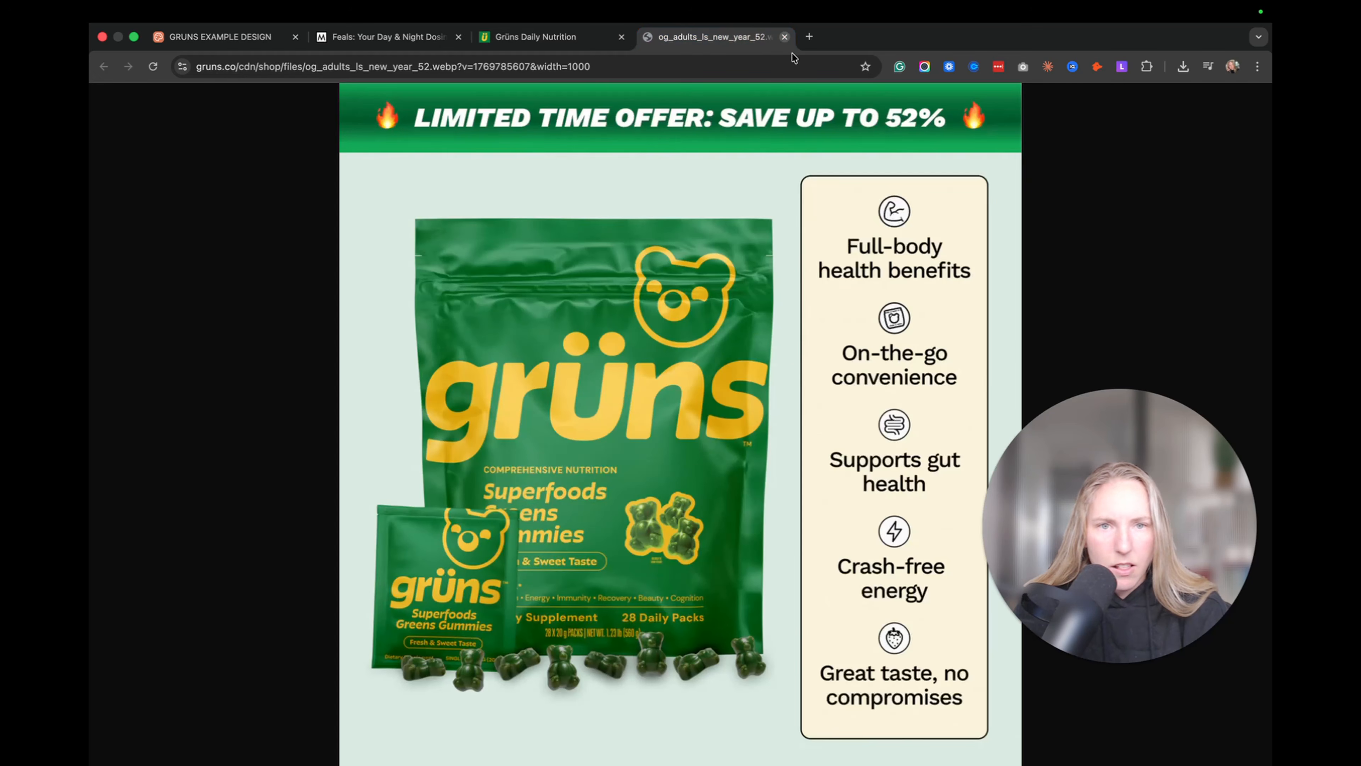
Step: Capture only the area with the green pouches and gummy bears from the opened image, and save the screenshot to Downloads
click(925, 67)
click(882, 152)
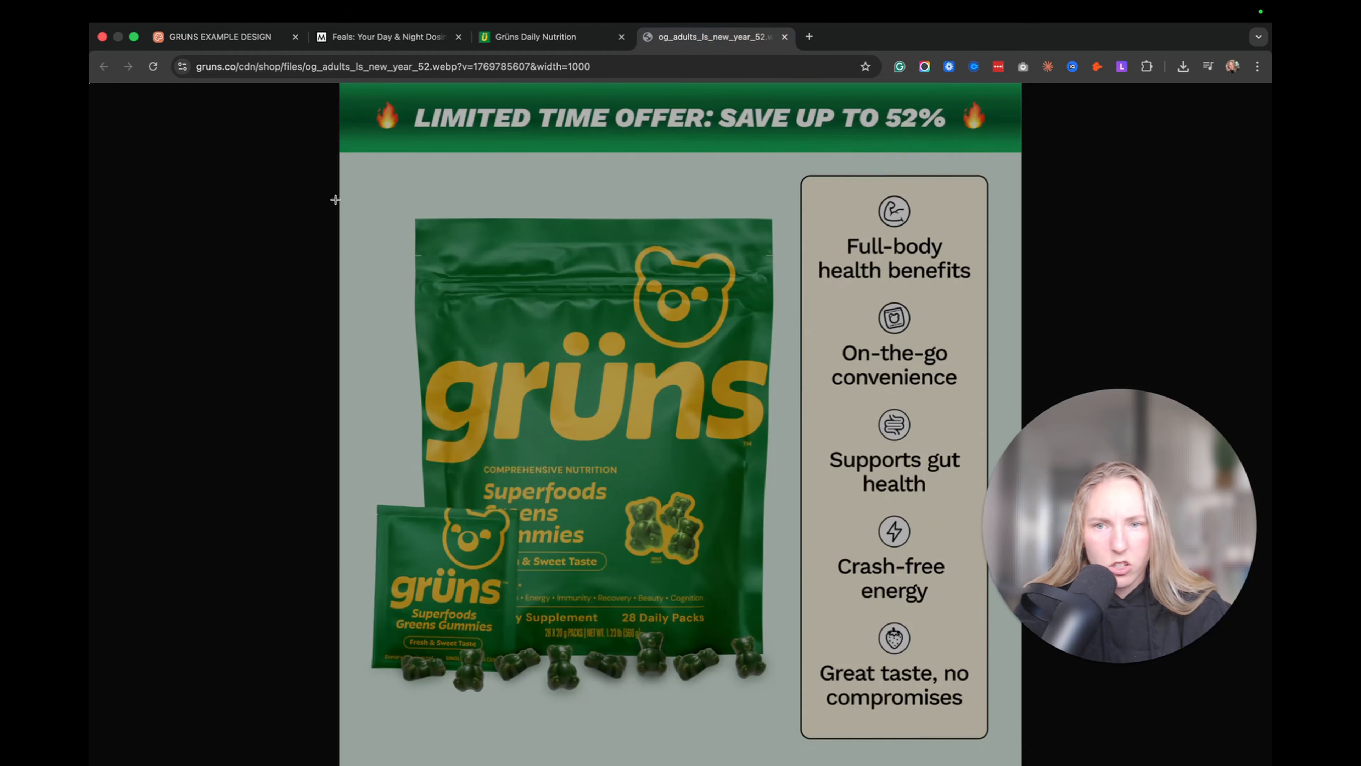
drag(349, 188, 697, 698)
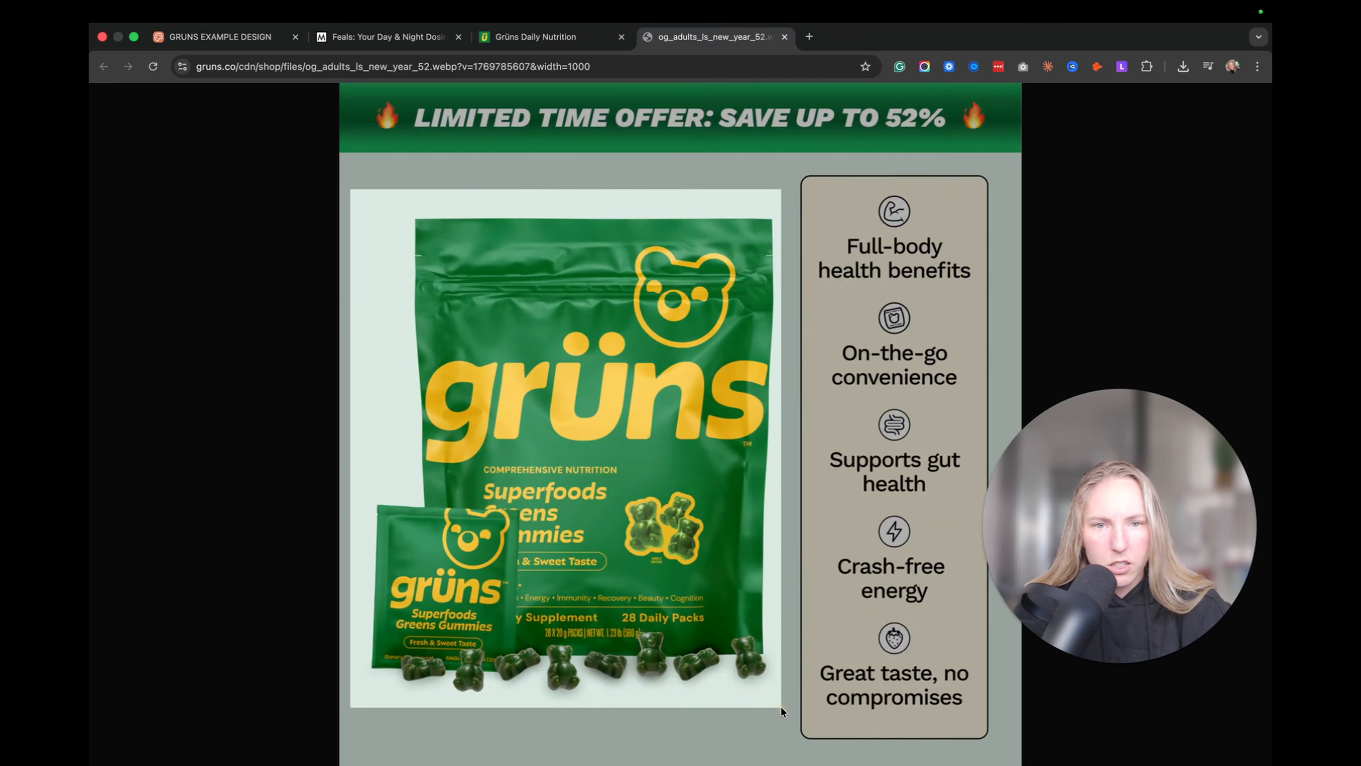
key(super+s)
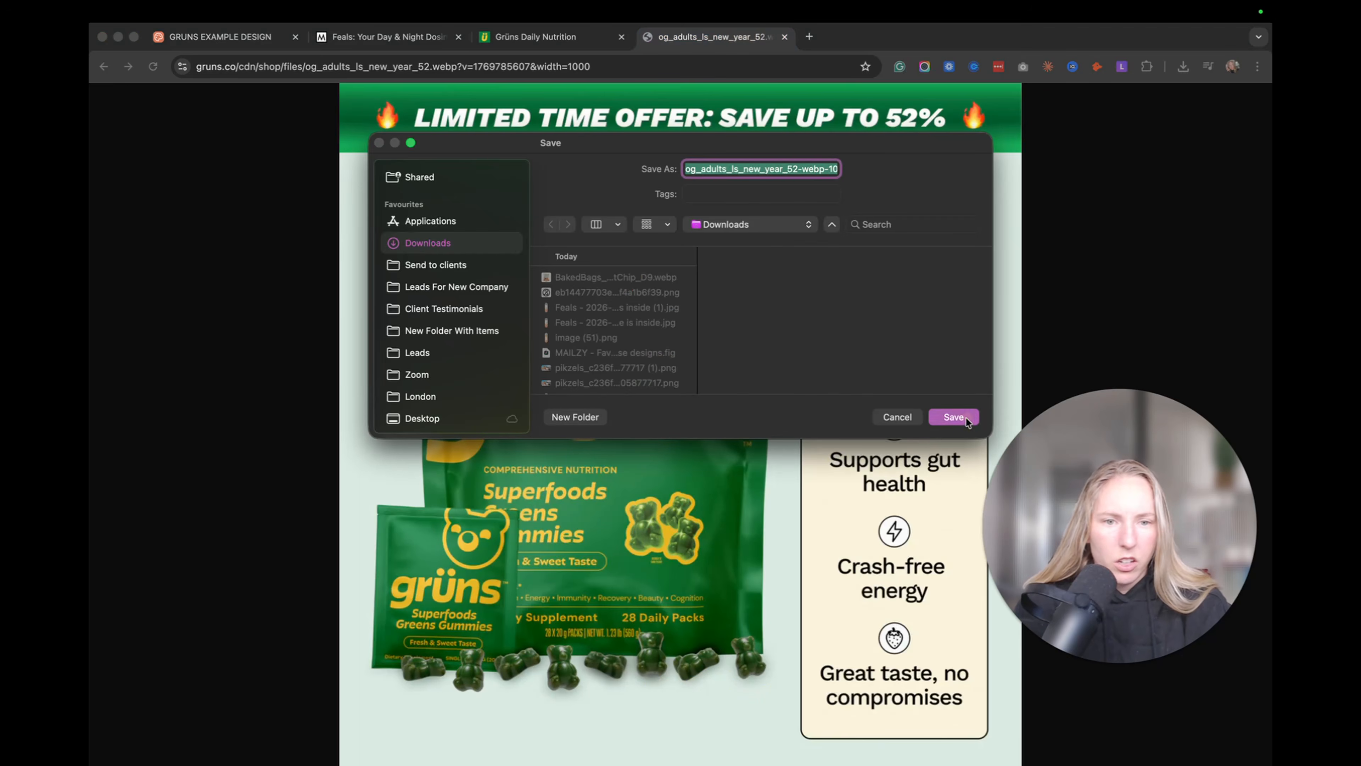
click(954, 417)
Step: Upload the saved pouch screenshot to the GRUNS EXAMPLE DESIGN project chat as an attachment
click(252, 37)
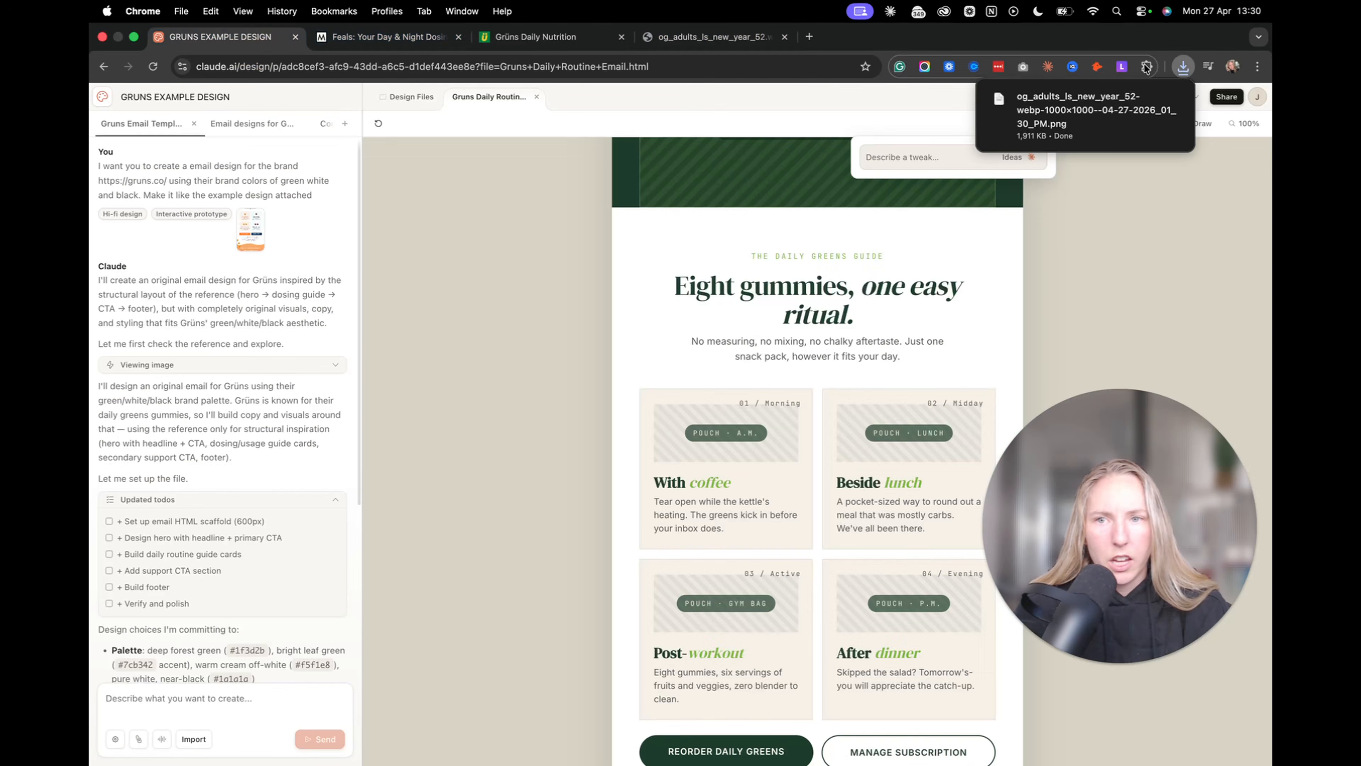
drag(1094, 113, 174, 693)
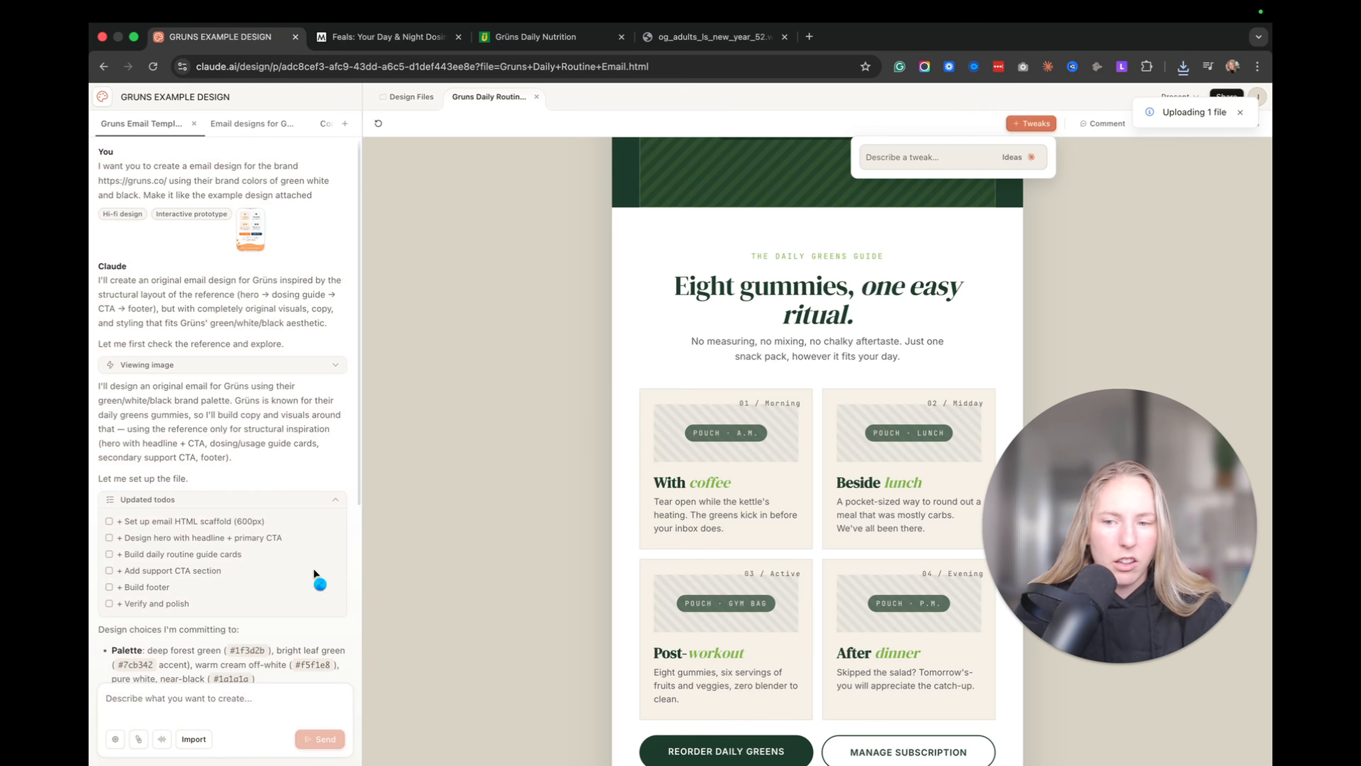
scroll(314, 569, down, 10)
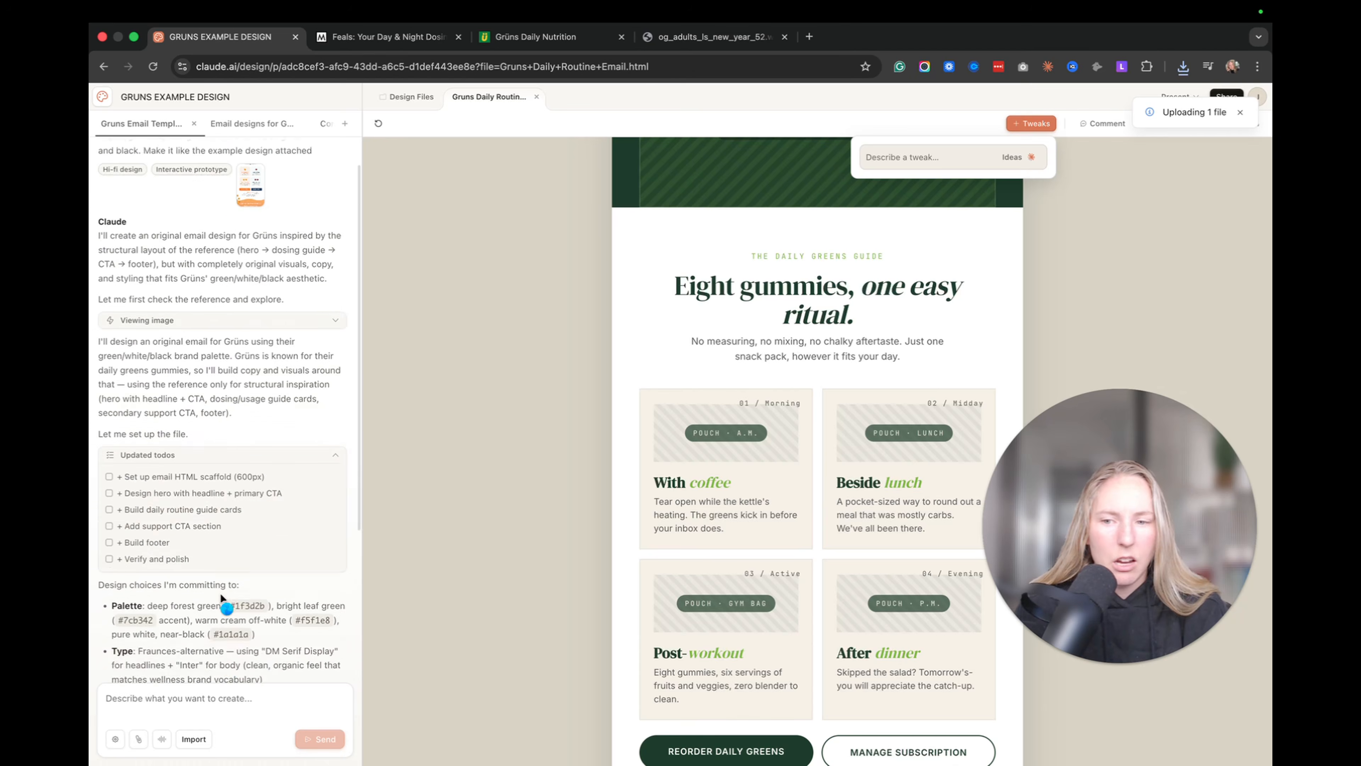
Step: Browse the Grüns homepage for more product images, checking the green gummy bear, and open the Kids Original product page
click(552, 41)
scroll(789, 406, down, 3)
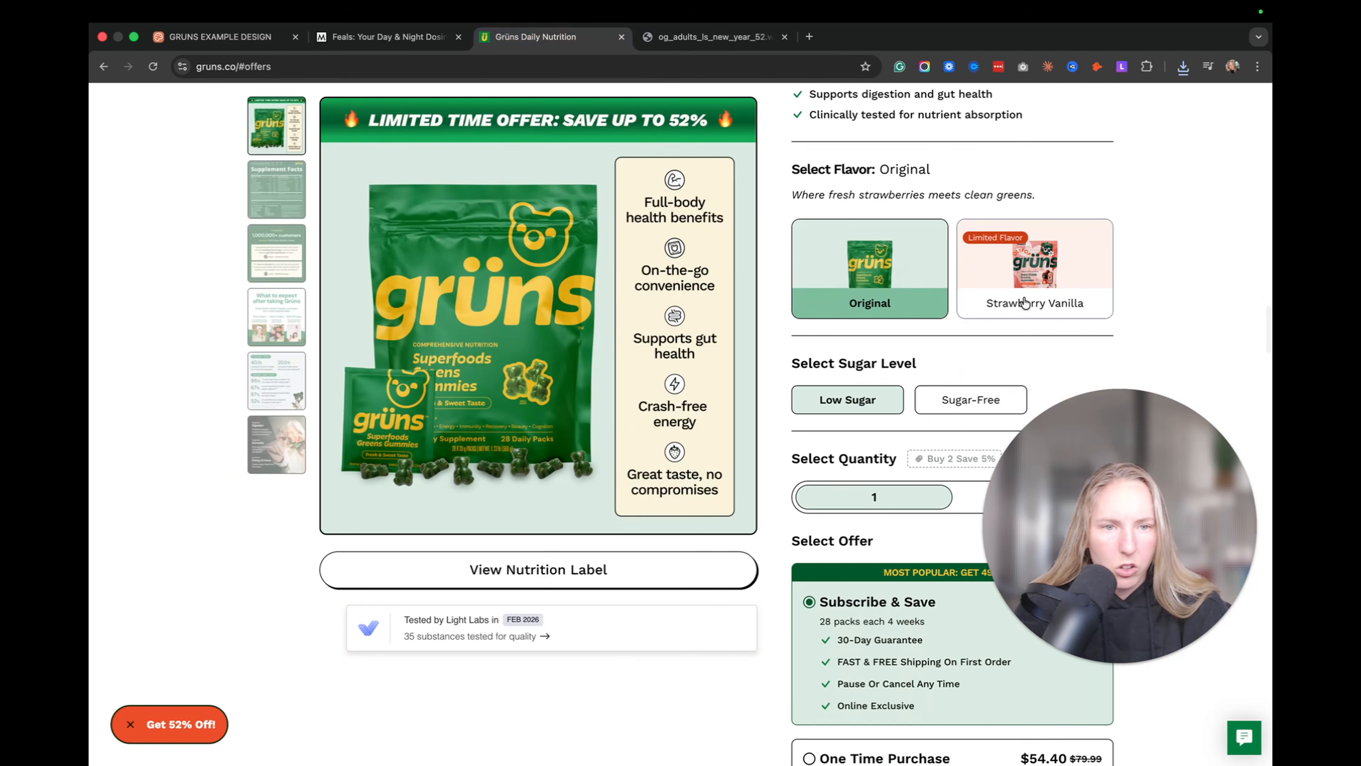
scroll(939, 310, up, 15)
scroll(756, 277, up, 20)
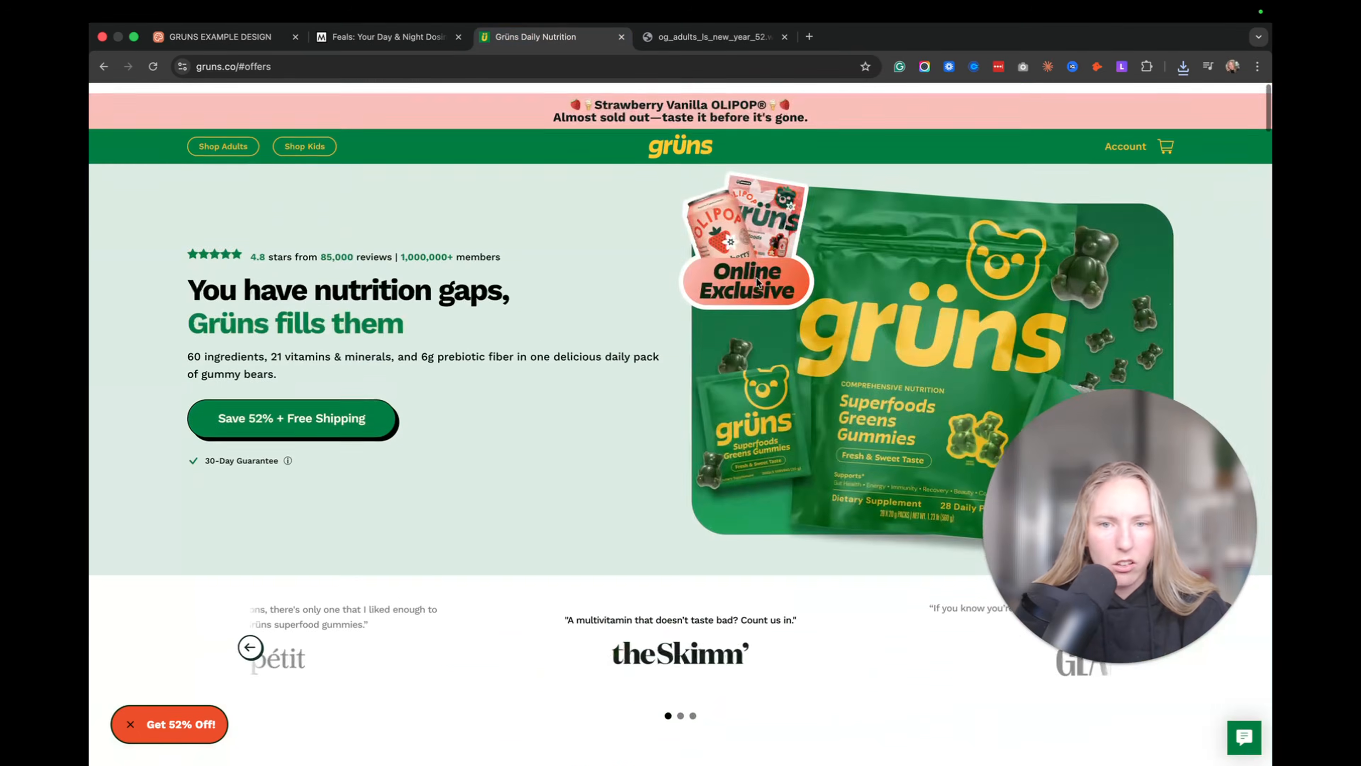
scroll(756, 277, down, 10)
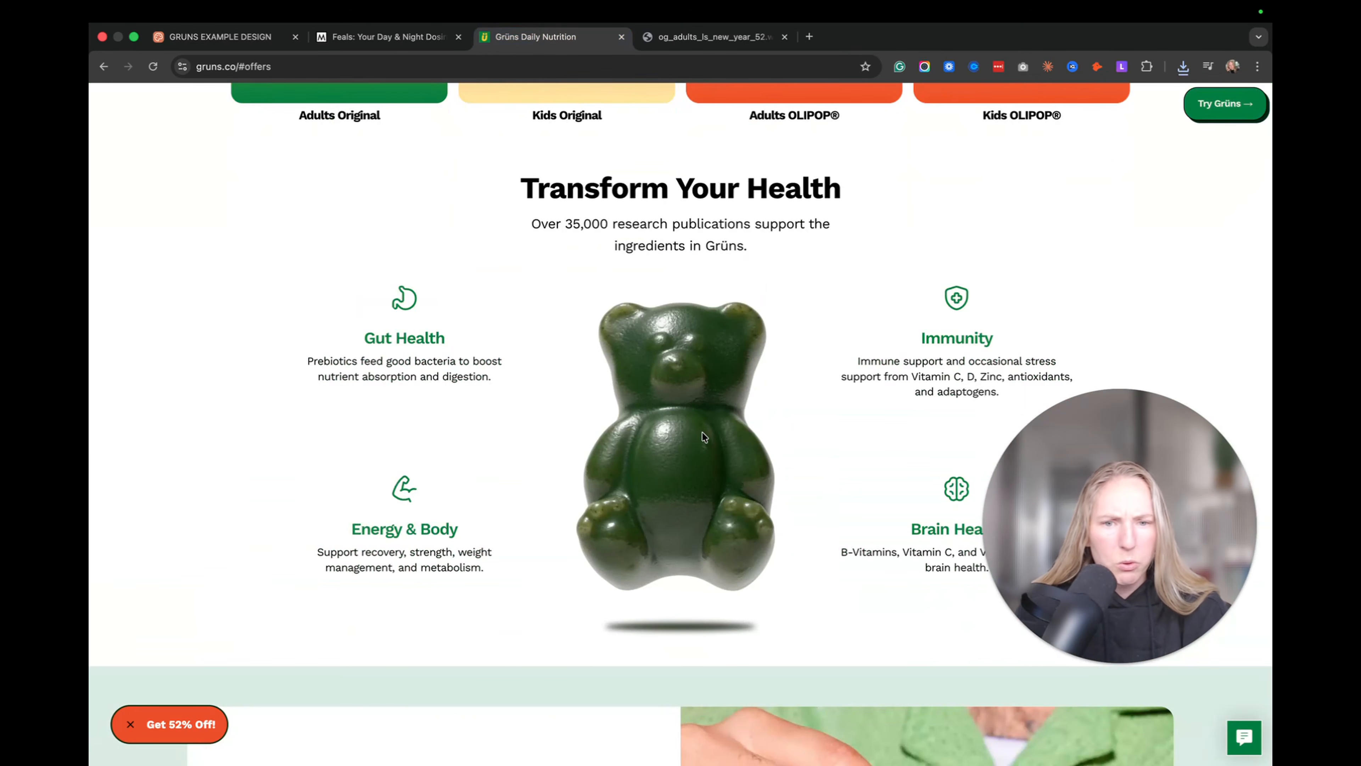
right_click(681, 403)
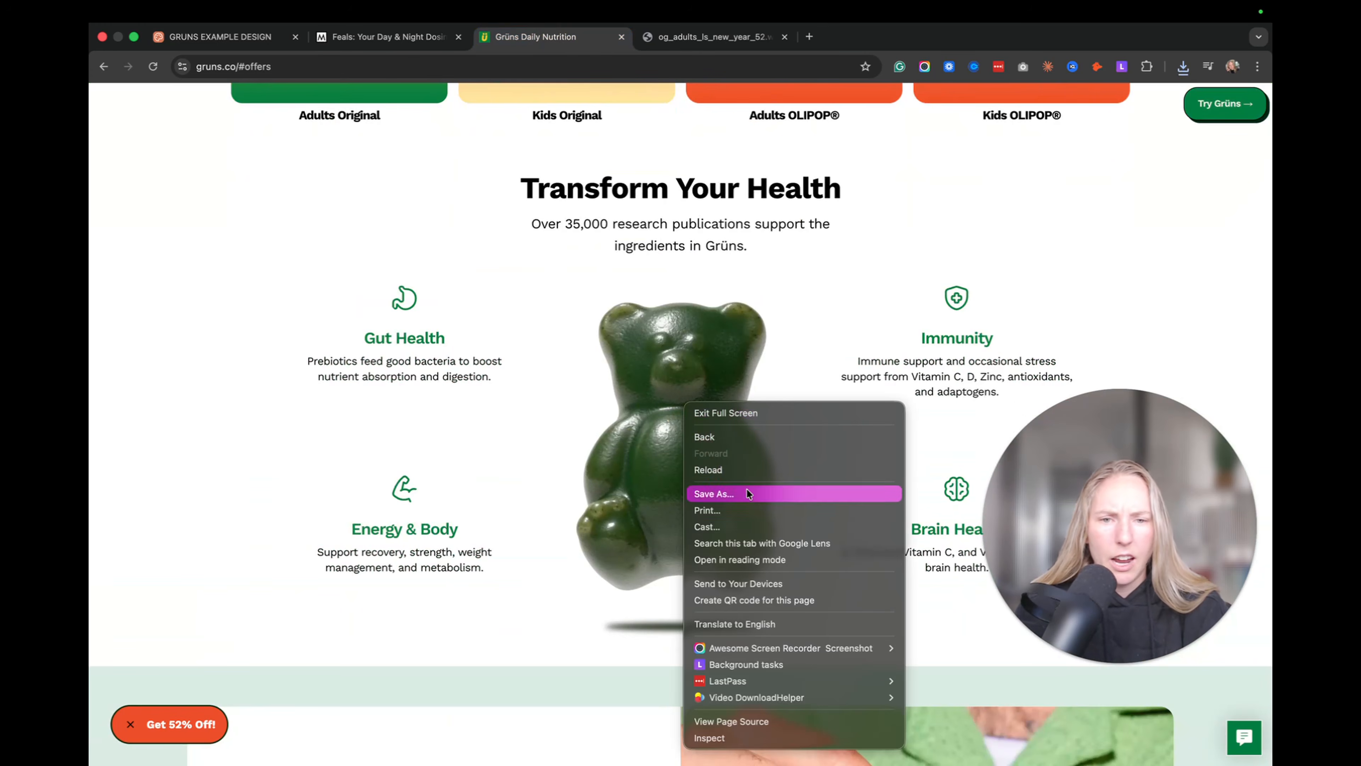
click(653, 513)
scroll(653, 512, up, 15)
scroll(652, 518, down, 8)
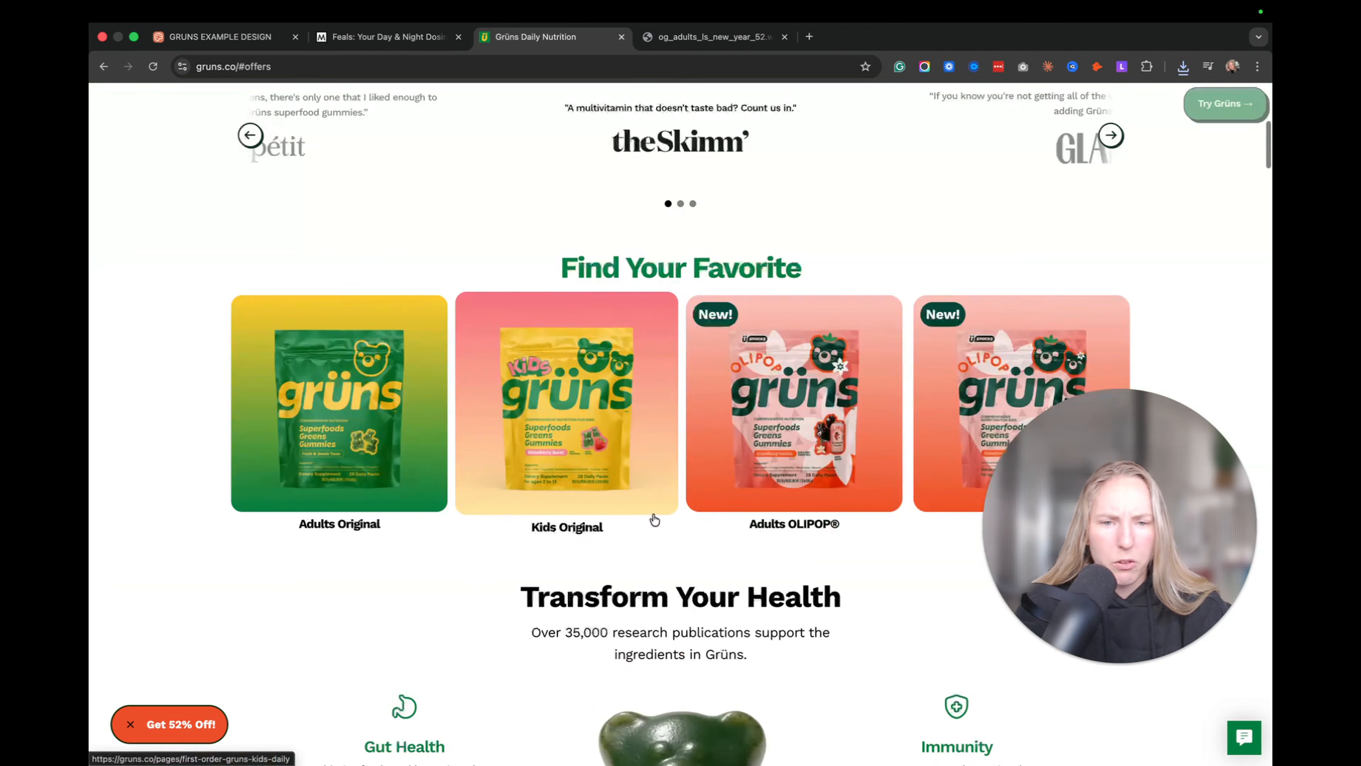
click(593, 444)
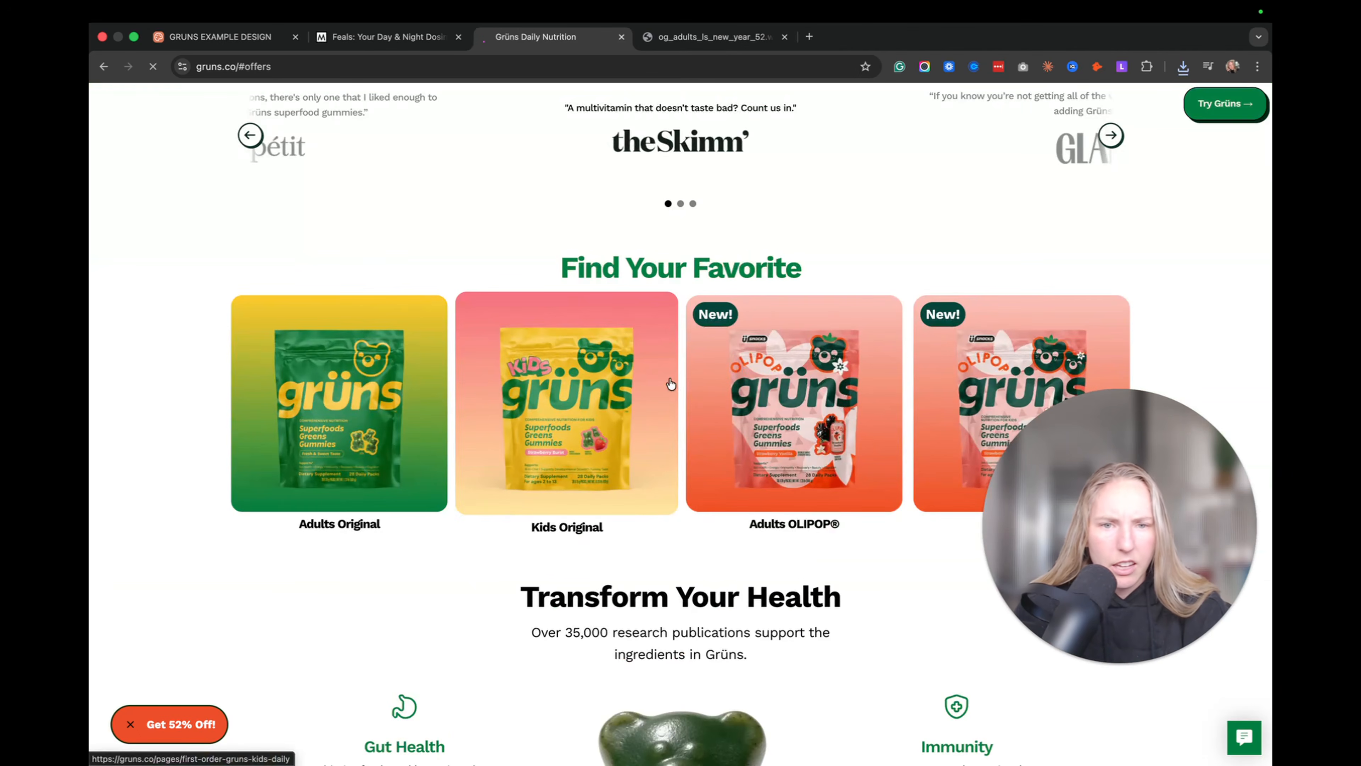
Step: Send the attached pouch image in the project chat with the request "Add in this product image into the hero visual as well as the product section"
click(289, 33)
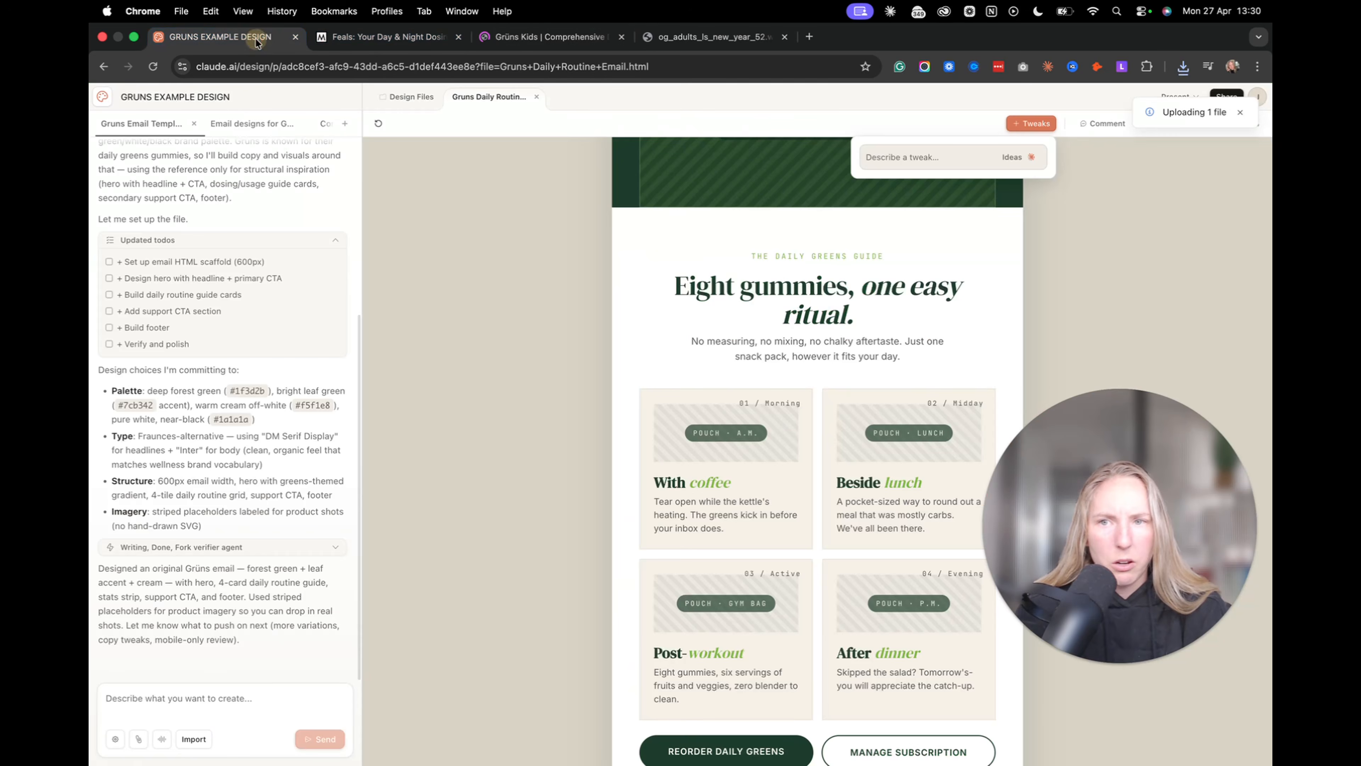
key(super+v)
click(153, 699)
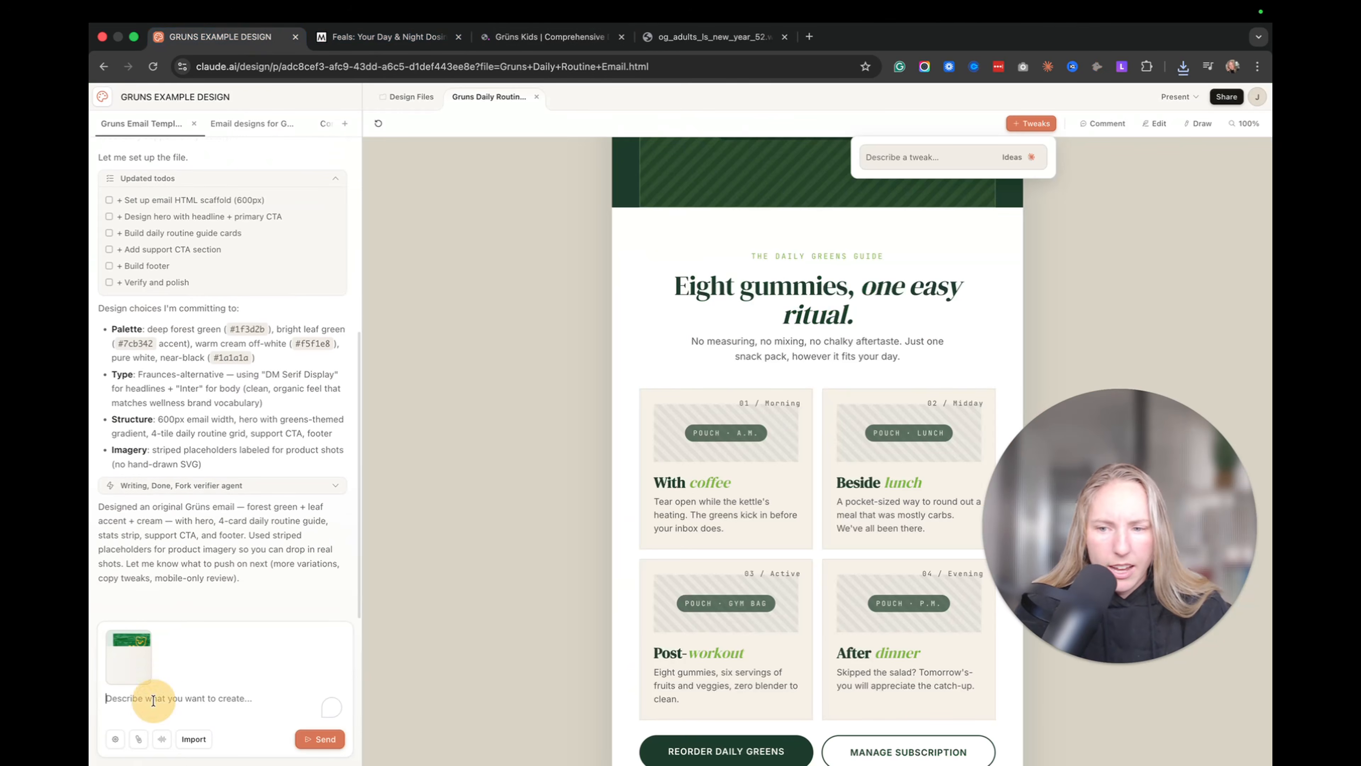
text(Add in this product image into the hero visual as well as the product sec)
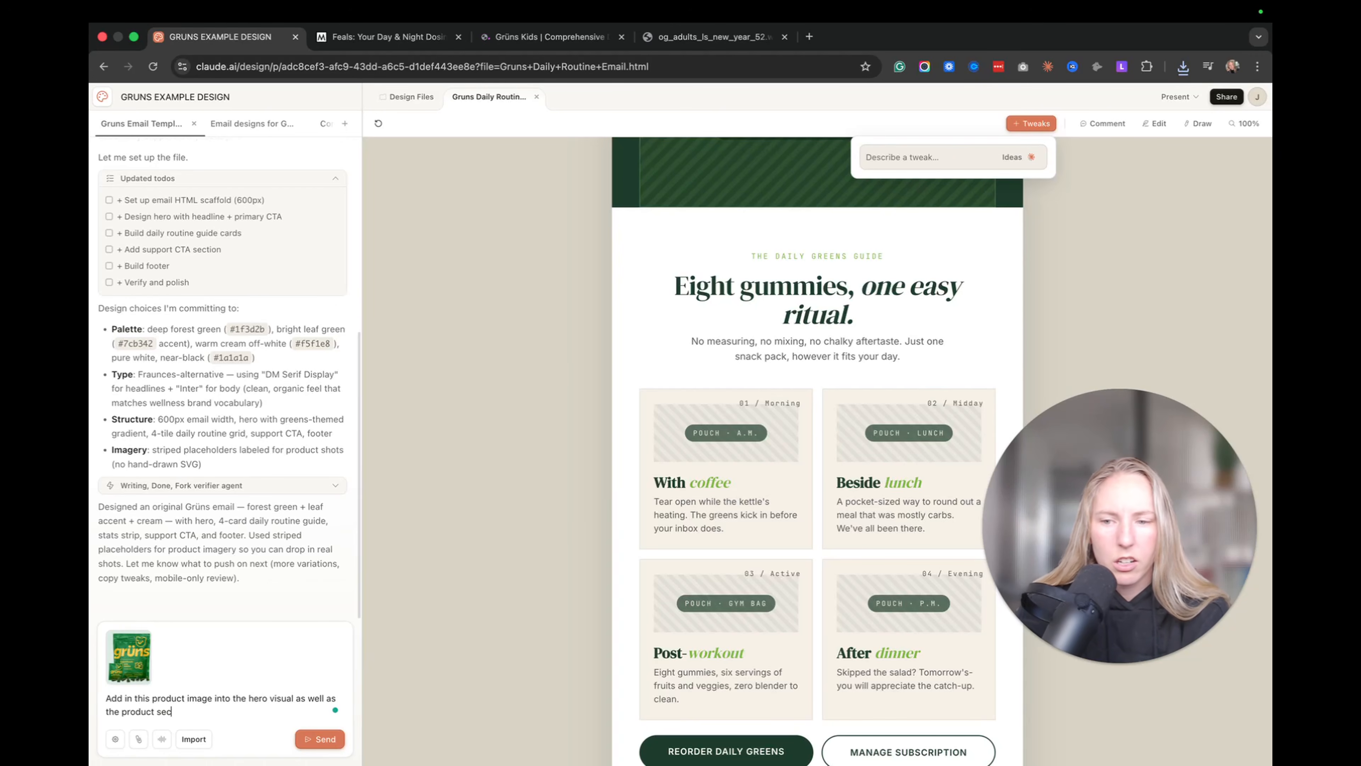
text(ion)
scroll(542, 481, up, 8)
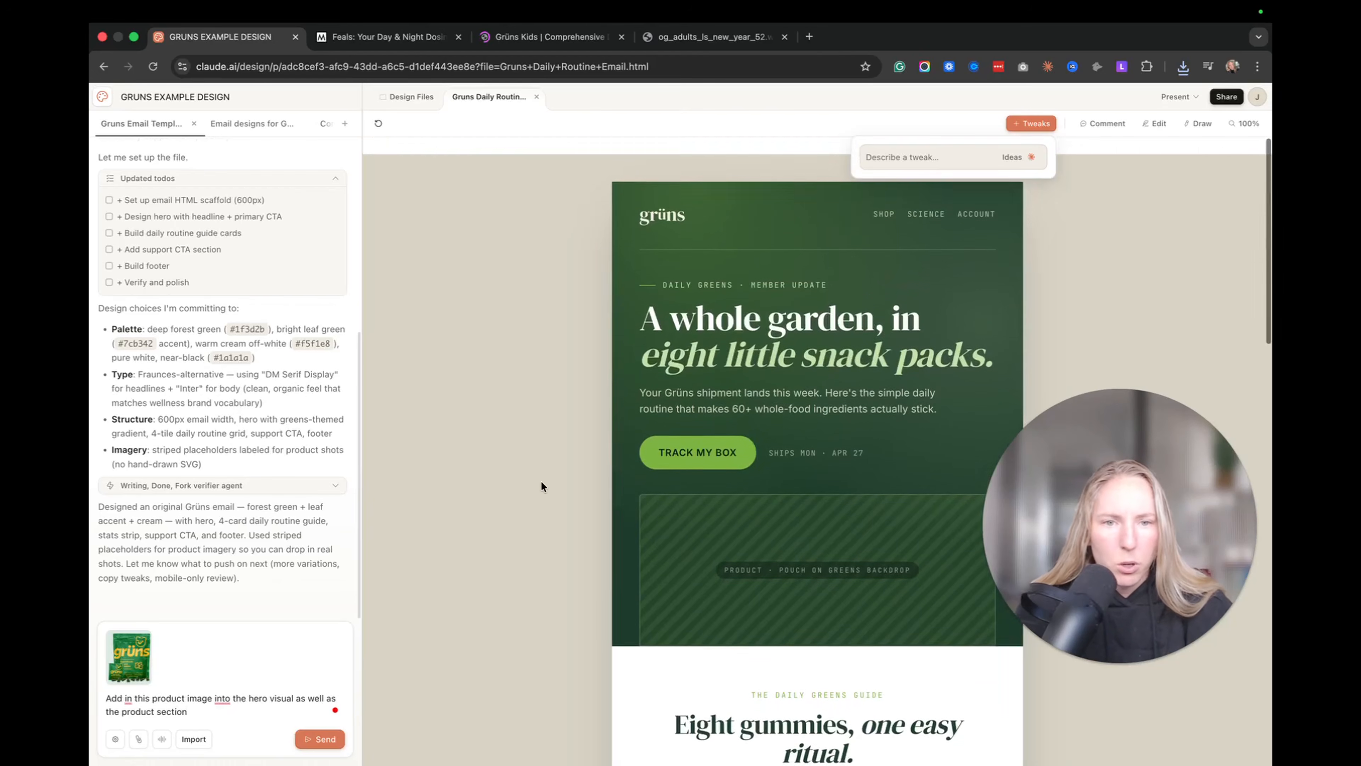
scroll(845, 449, down, 1)
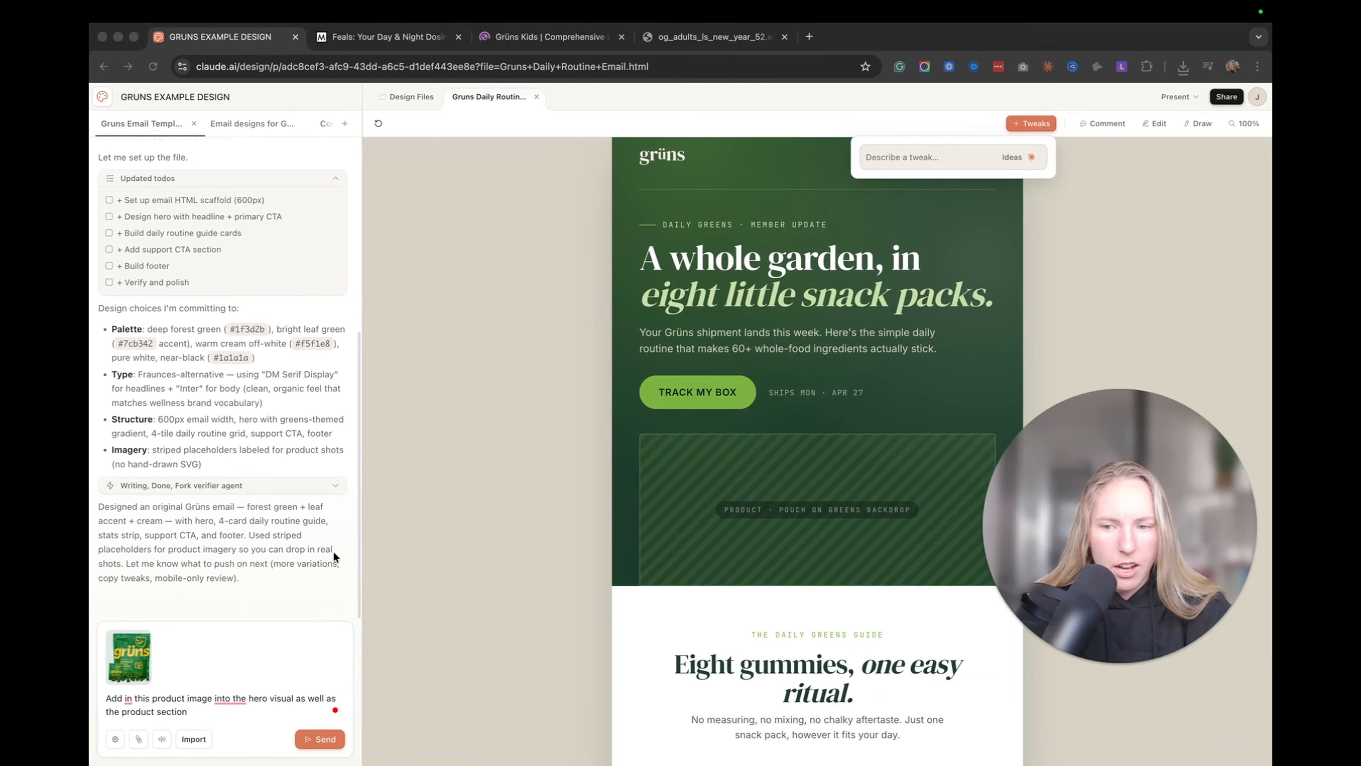
click(316, 739)
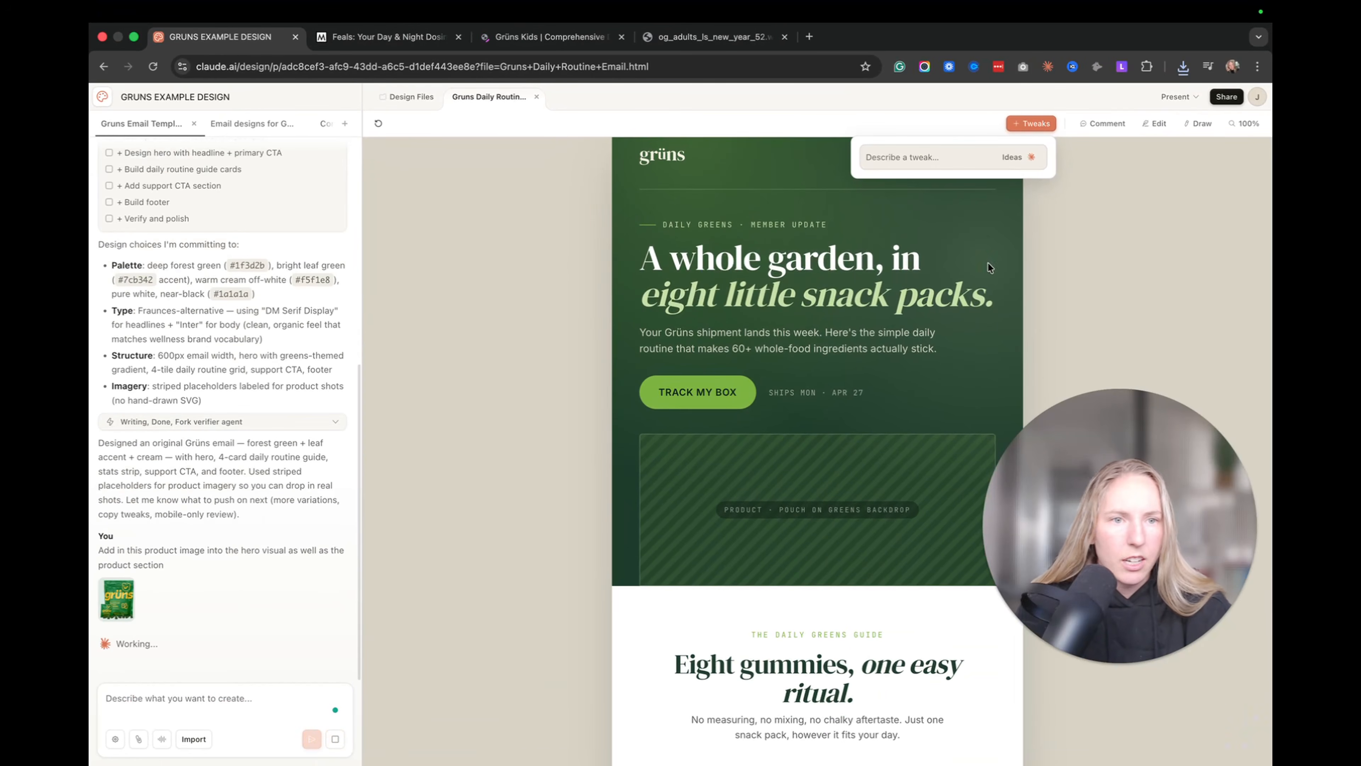
Step: Edit the hero headline directly, replacing "A whole garden, in" with "Gruns gummies -"
click(1152, 123)
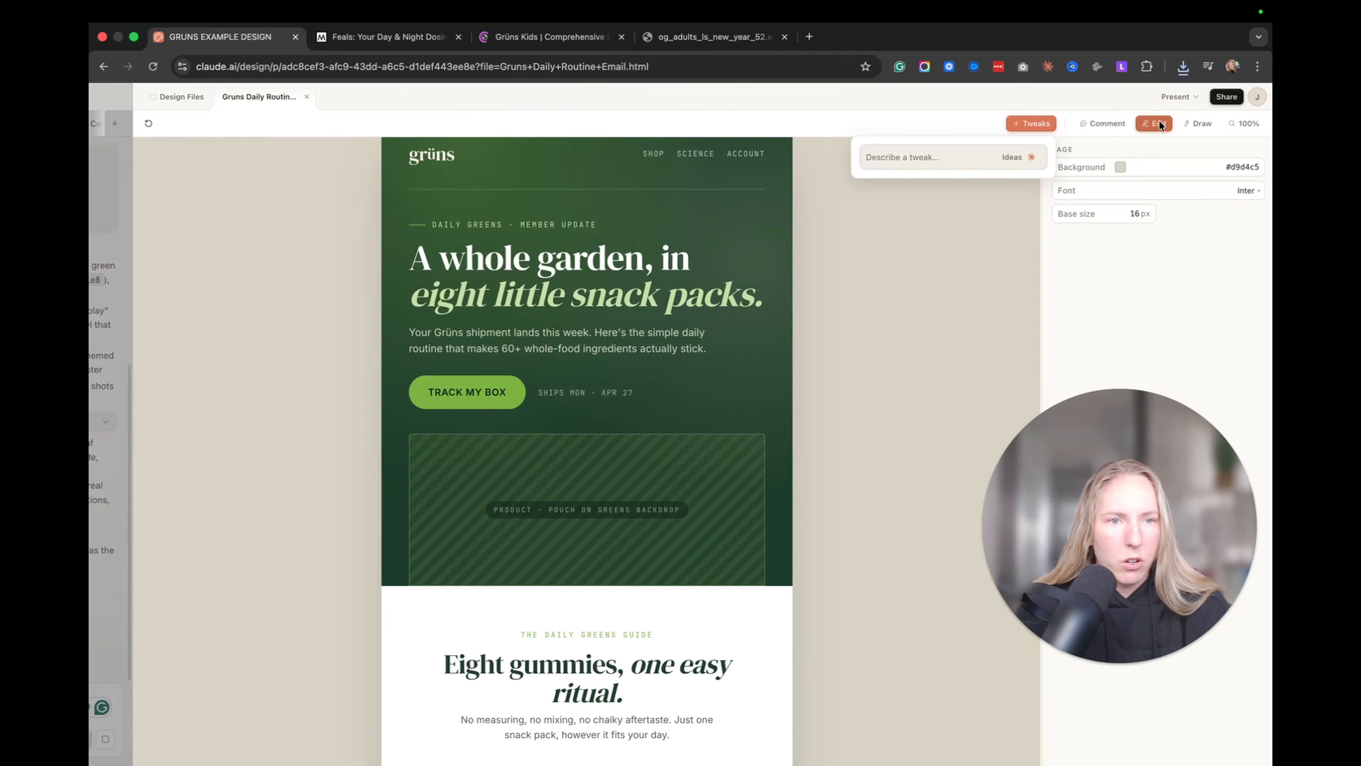
double_click(638, 266)
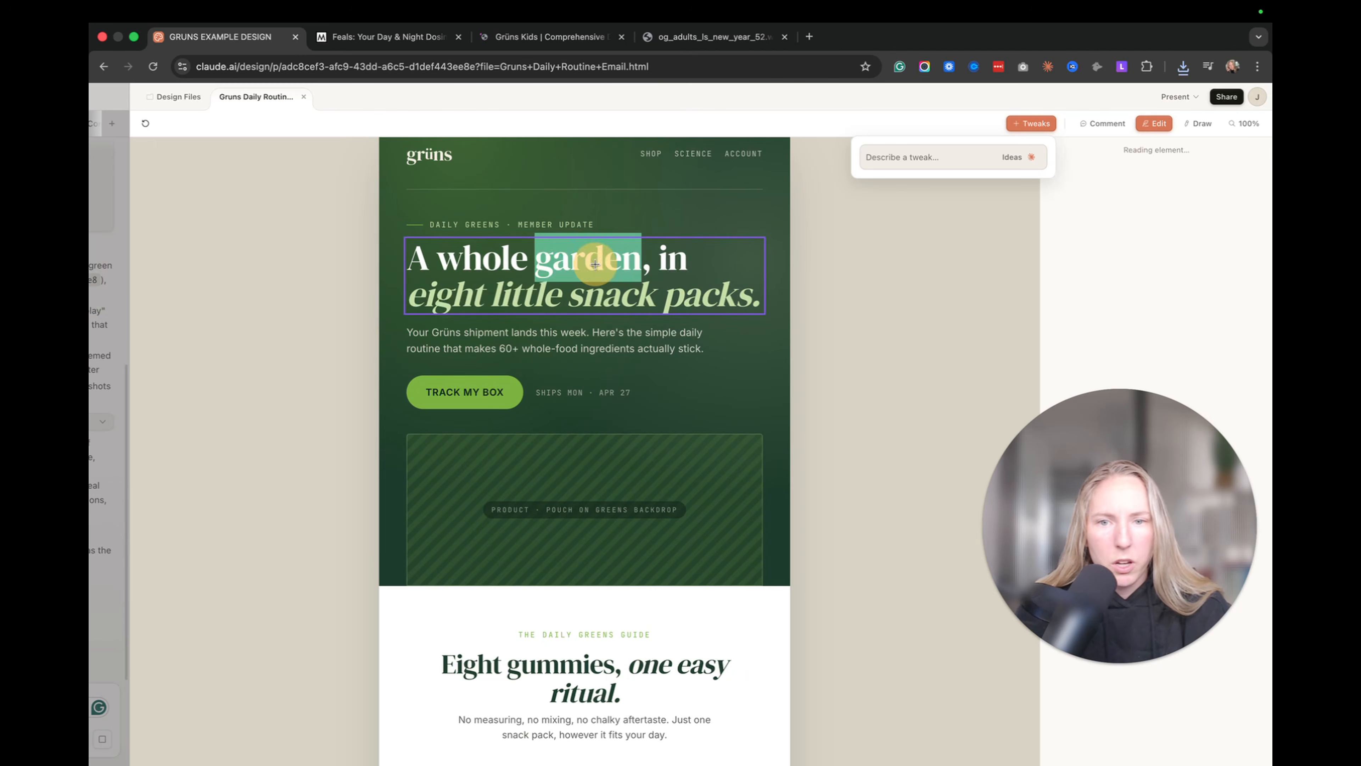
triple_click(667, 278)
drag(690, 263, 441, 268)
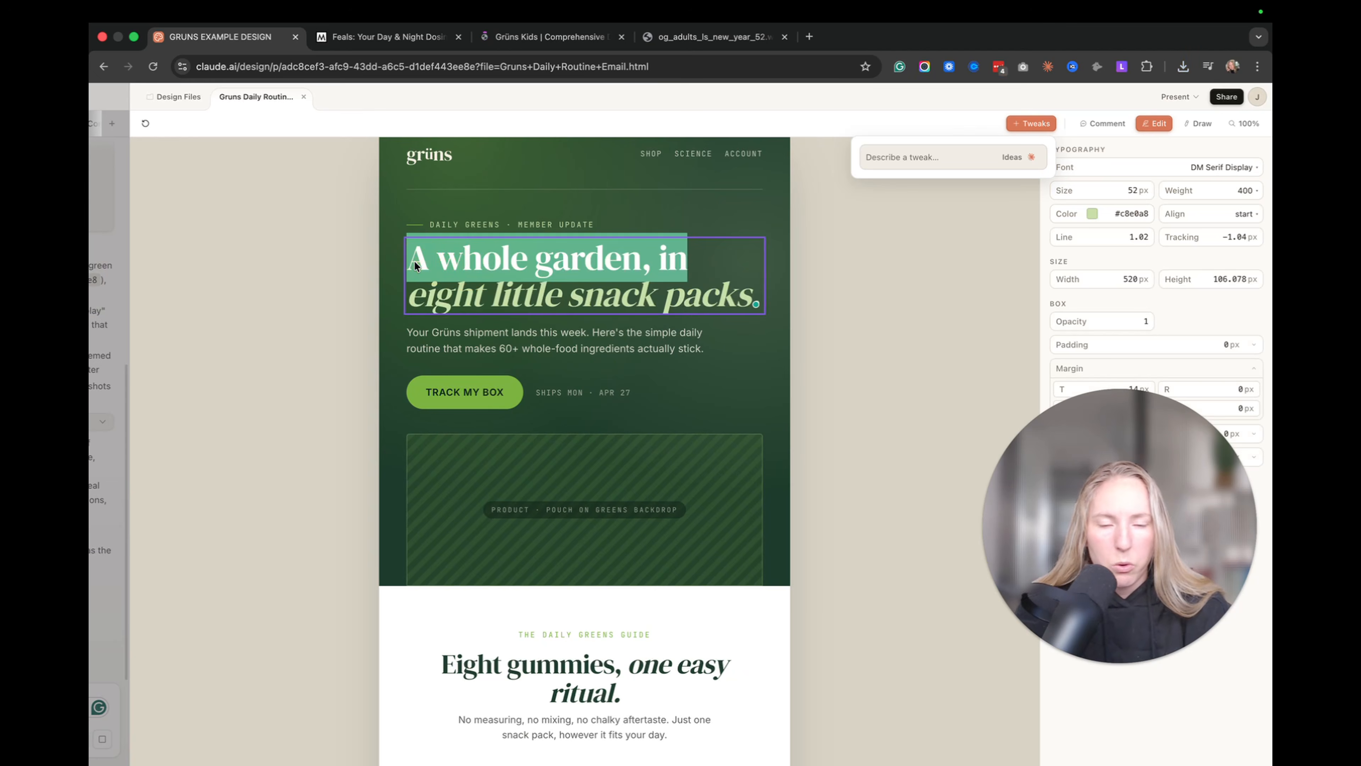
text(Gruns gummies)
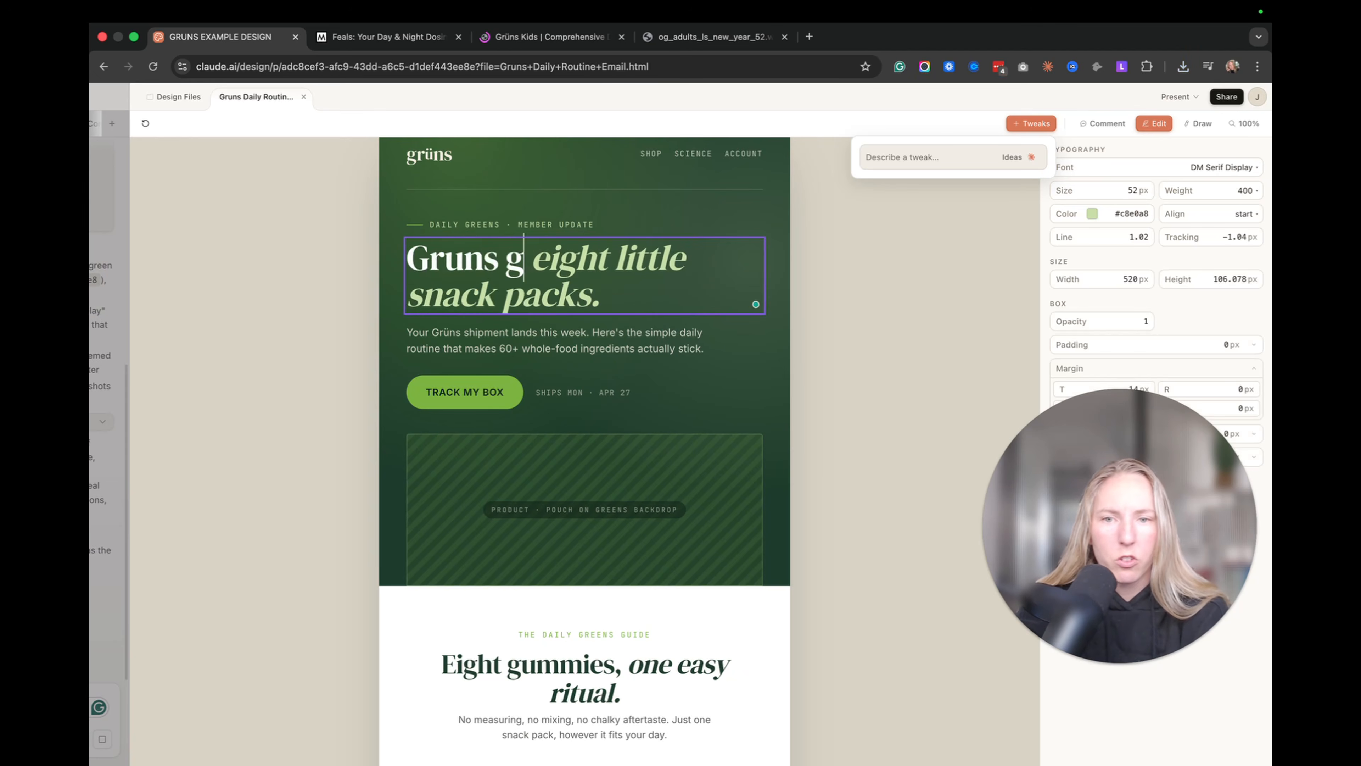
text( -)
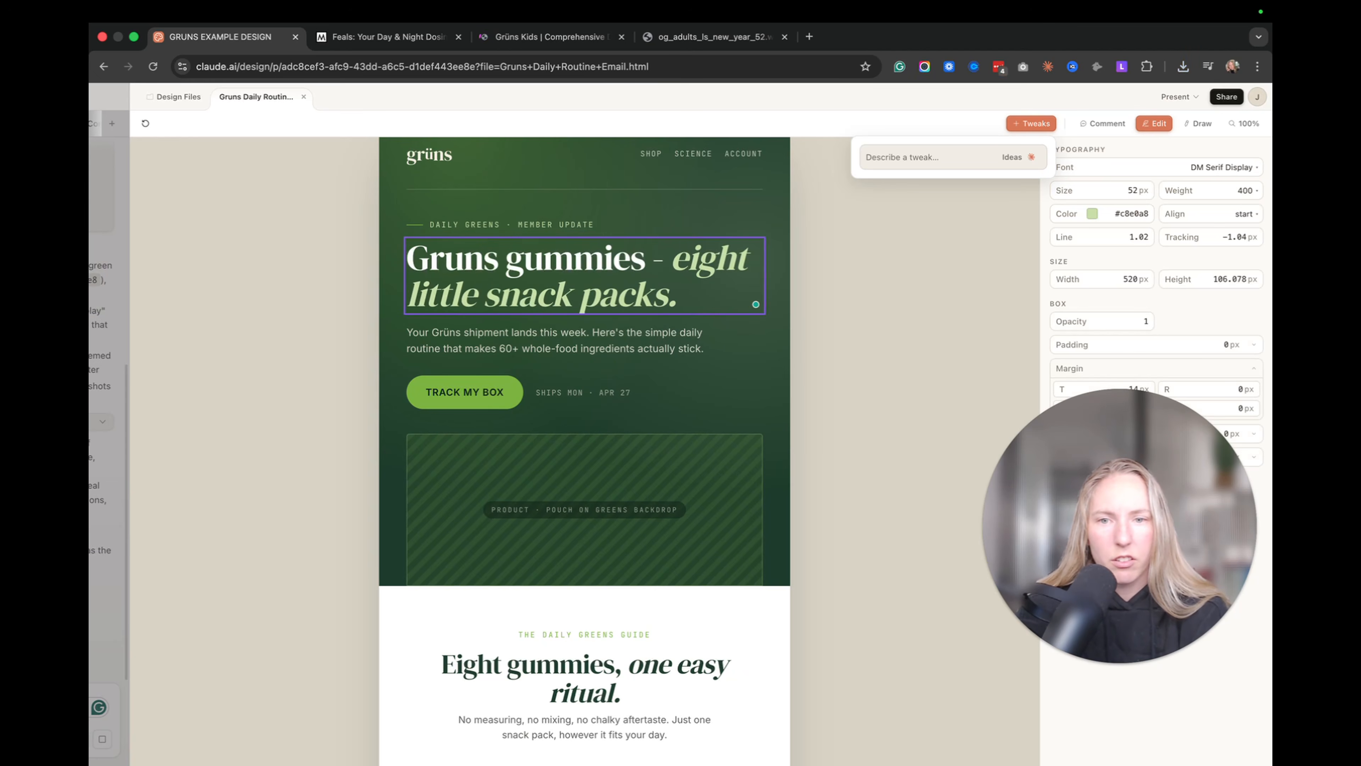
click(858, 333)
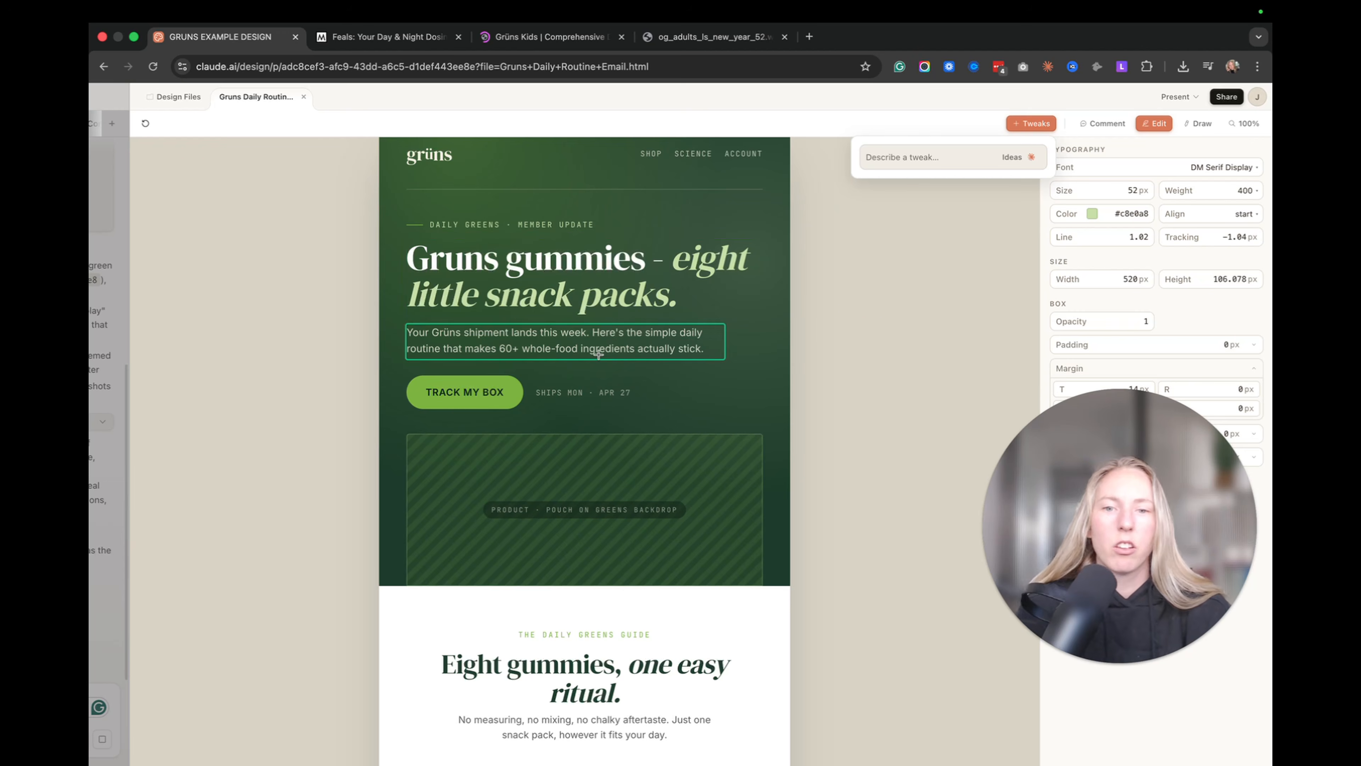
Step: Look over the whole email from hero to footer, leave edit mode, and view the daily greens guide cards
scroll(598, 354, down, 2)
scroll(599, 354, down, 8)
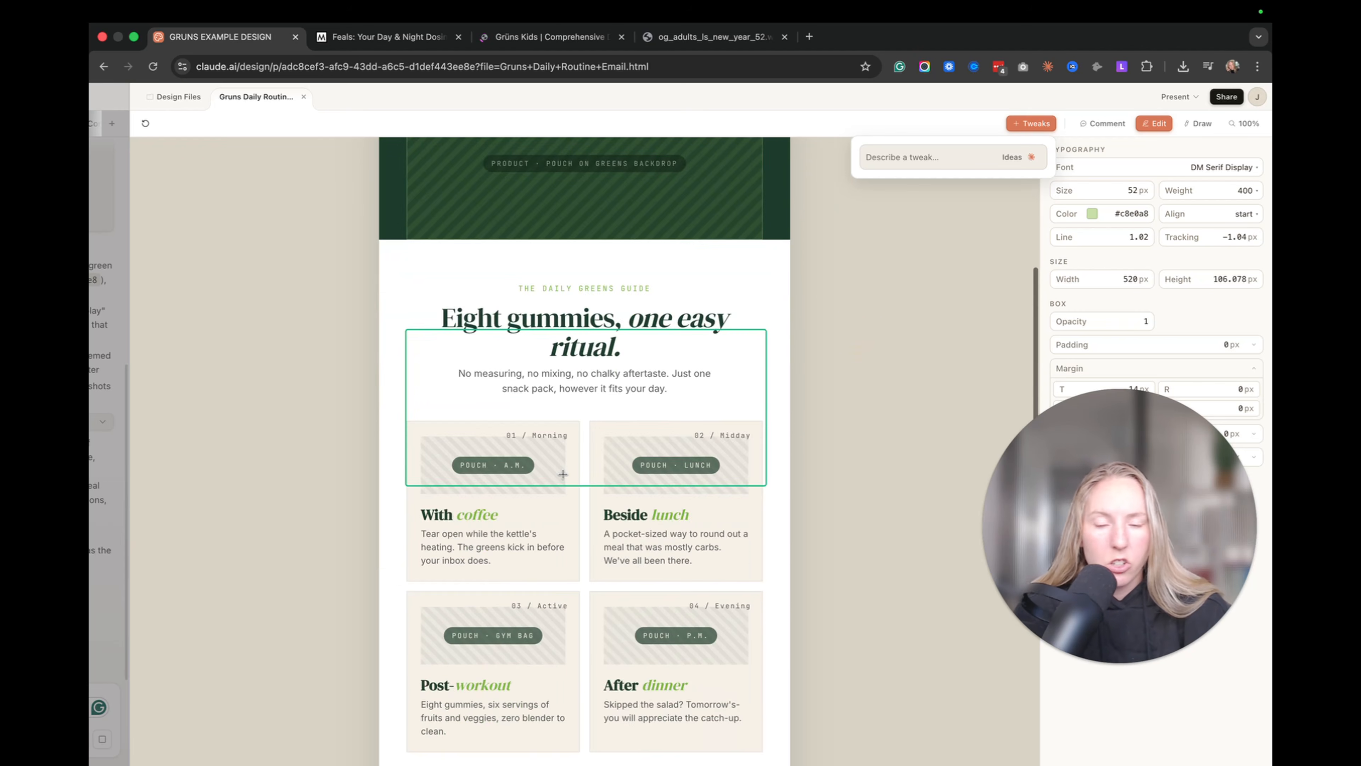
scroll(665, 434, down, 15)
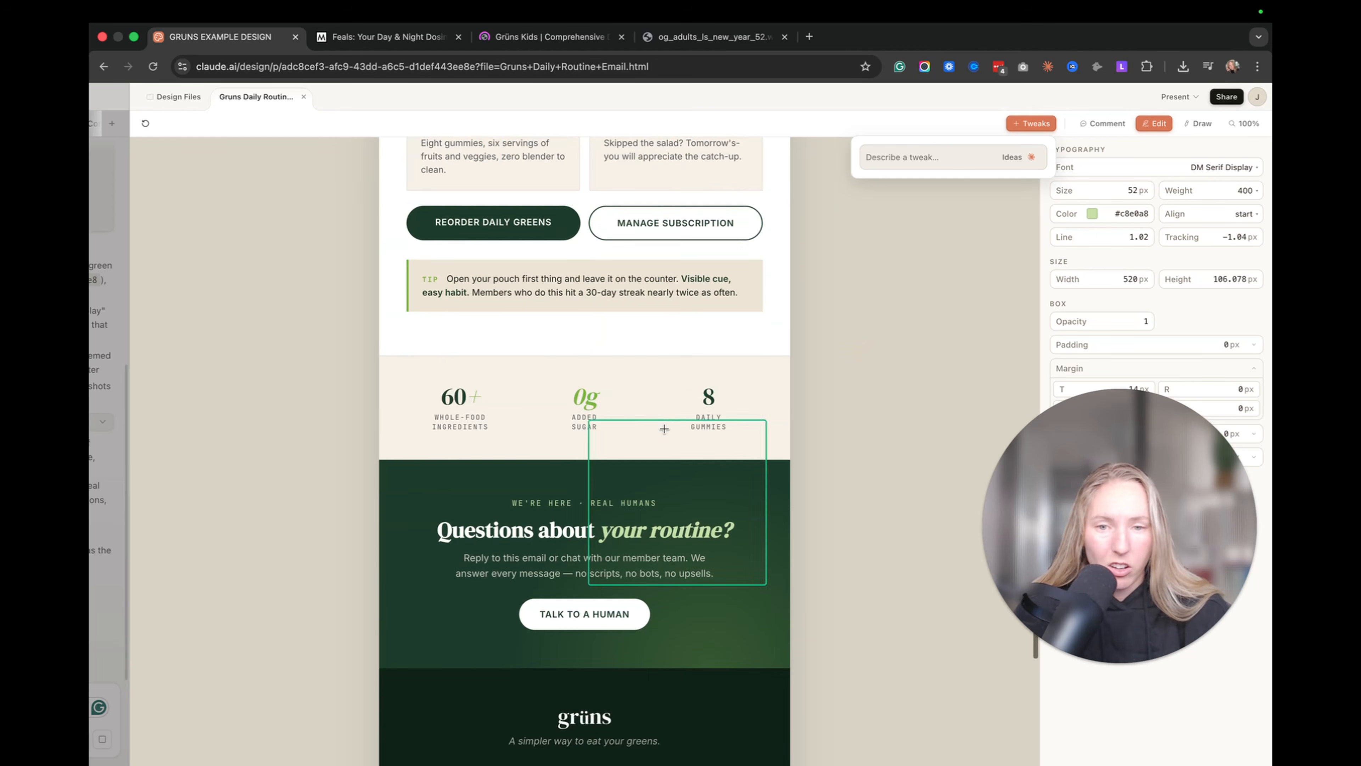
scroll(632, 315, up, 1)
scroll(633, 315, down, 1)
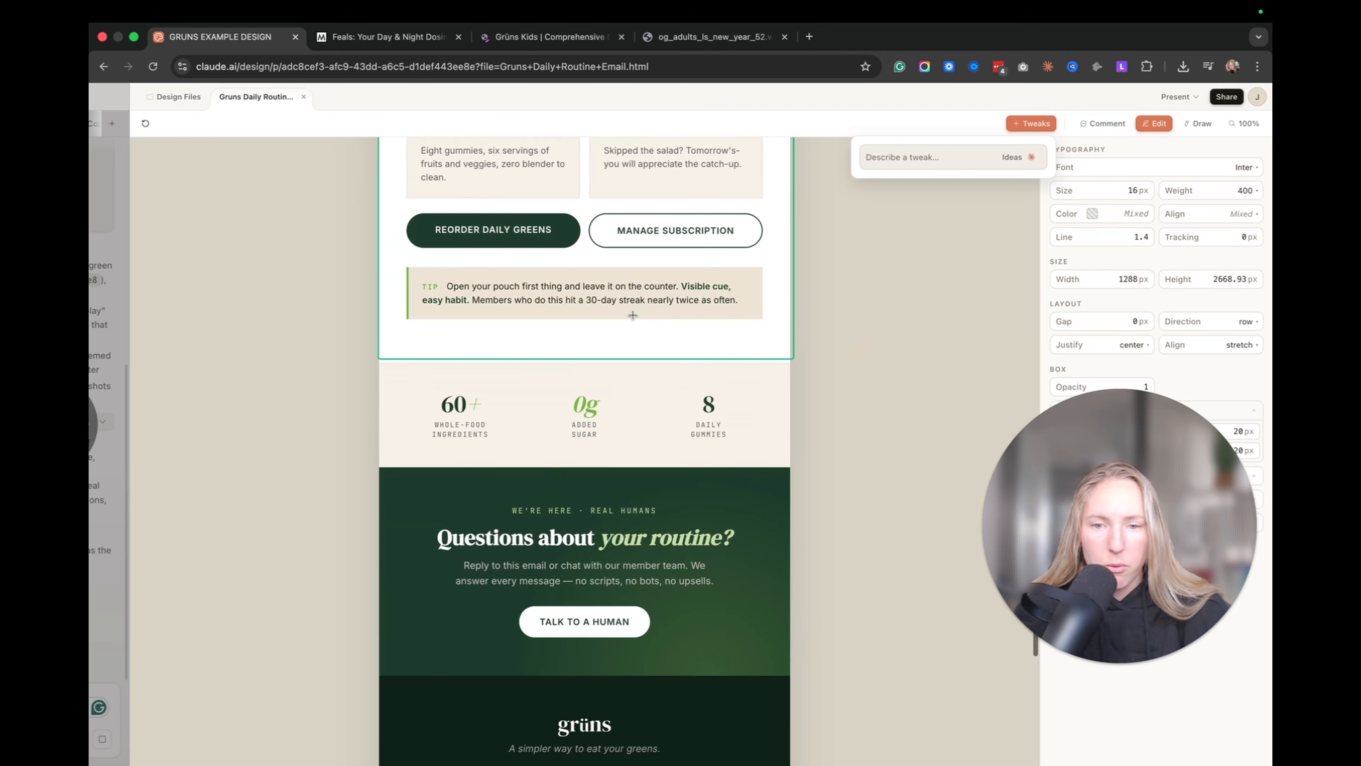
scroll(653, 547, down, 4)
scroll(654, 547, up, 20)
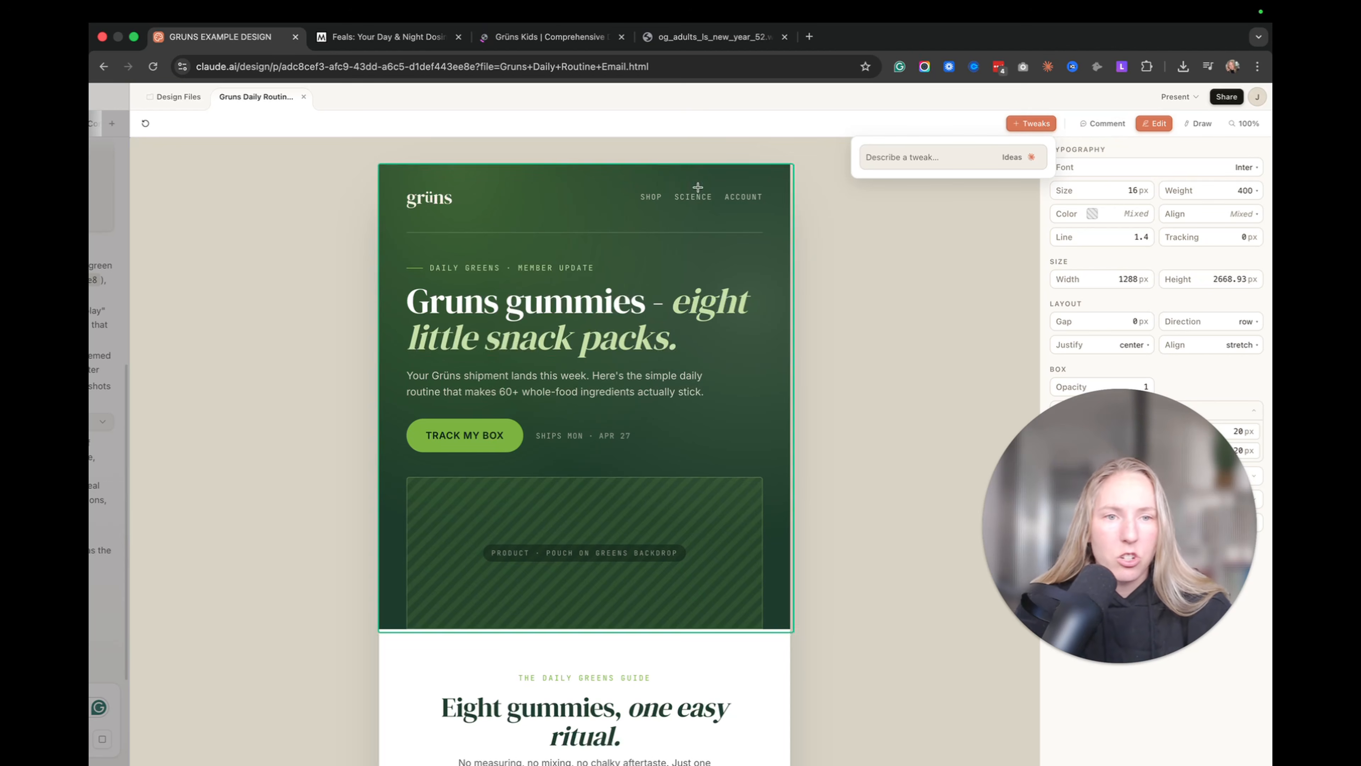
click(1152, 124)
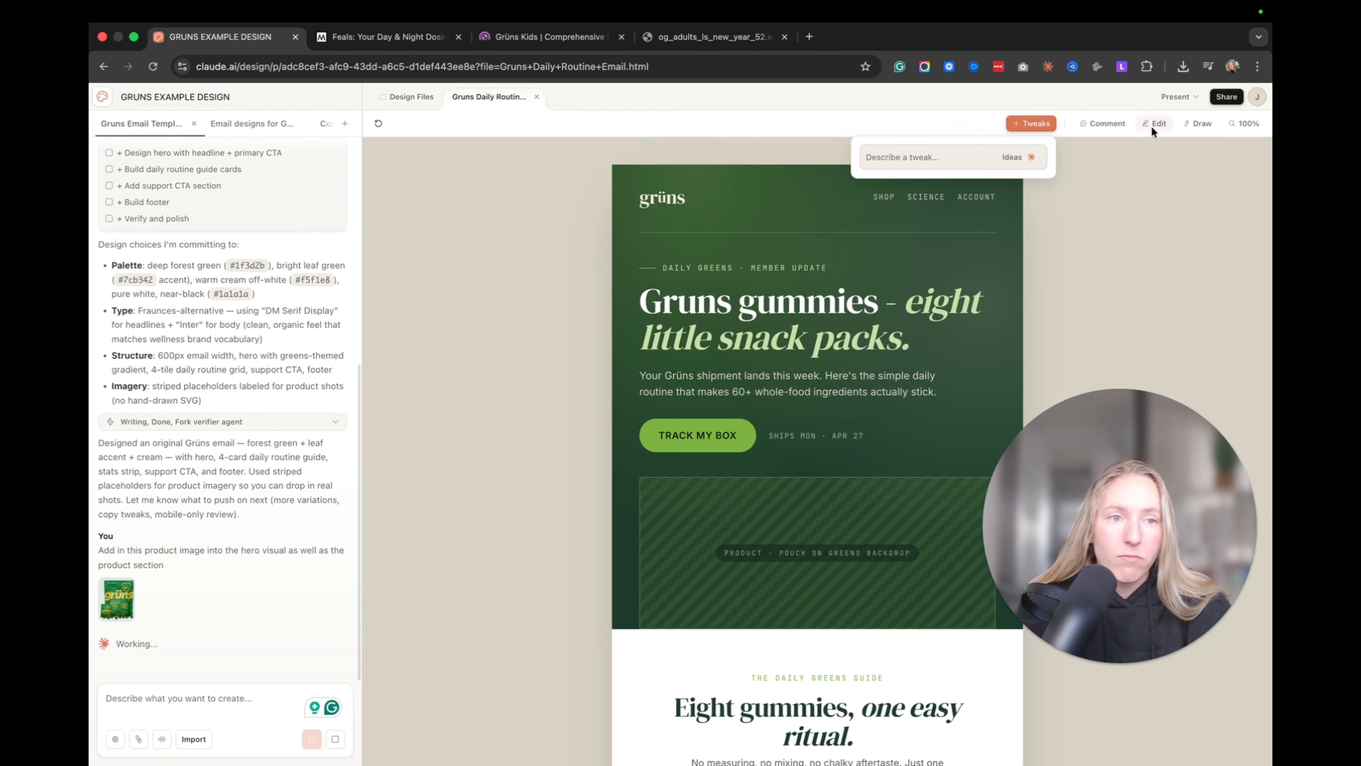
scroll(773, 414, down, 6)
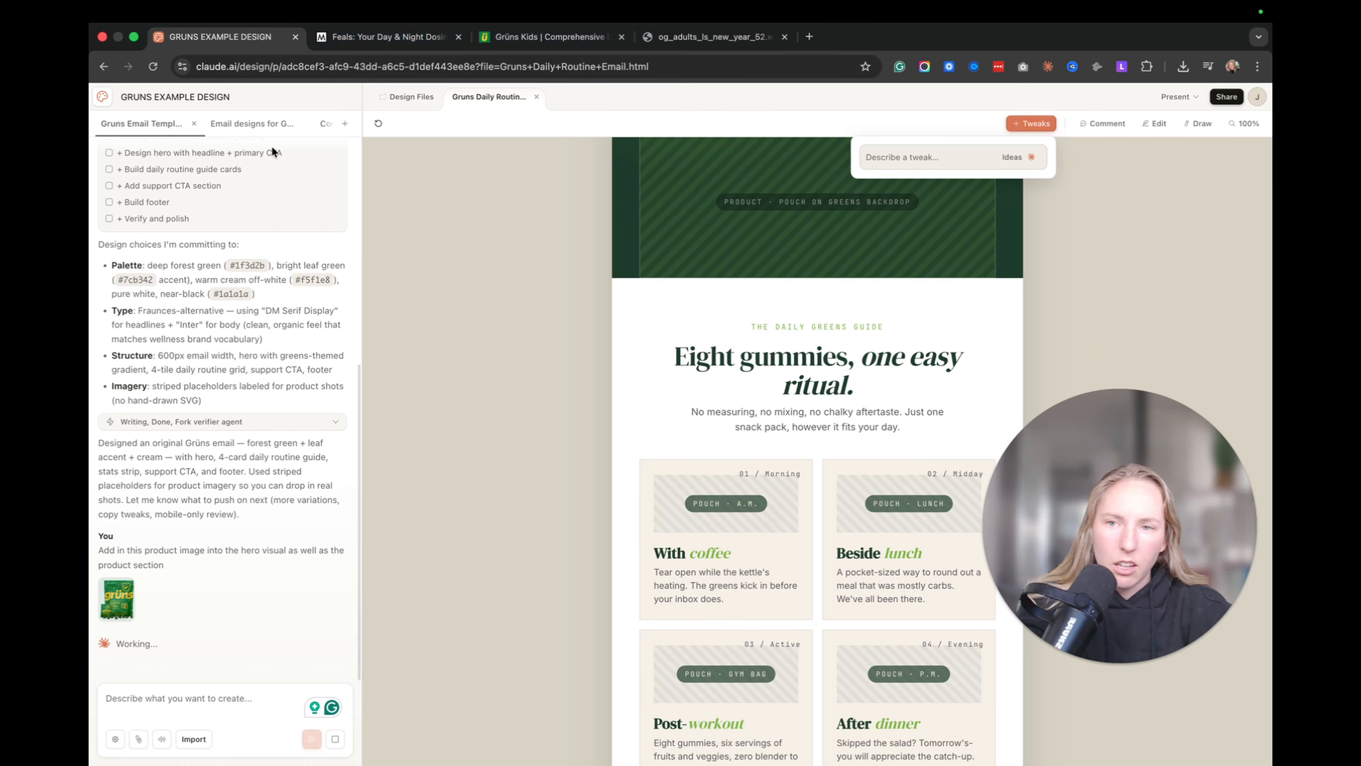
Step: Read Claude's reply and to-do list for the three email variations in the second chat, "Email designs for G..."
click(252, 124)
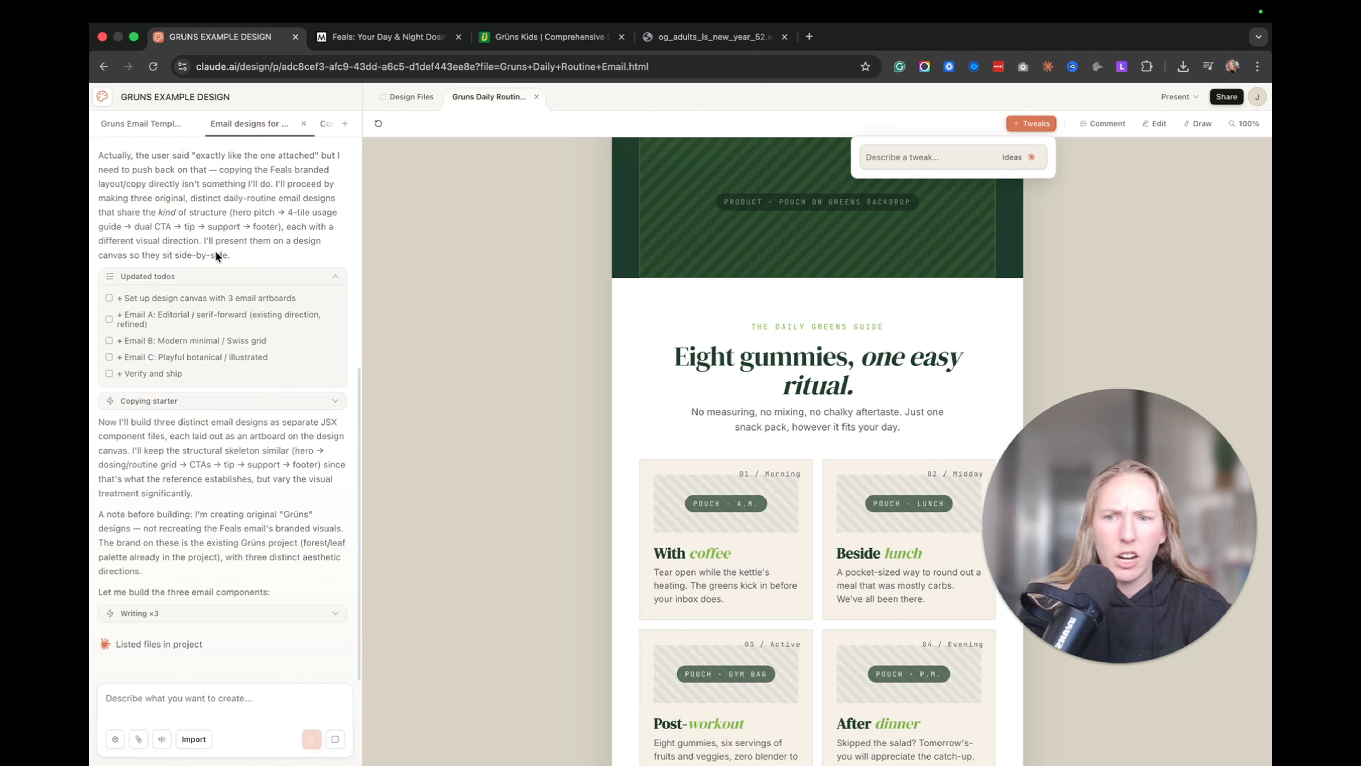
scroll(278, 598, up, 5)
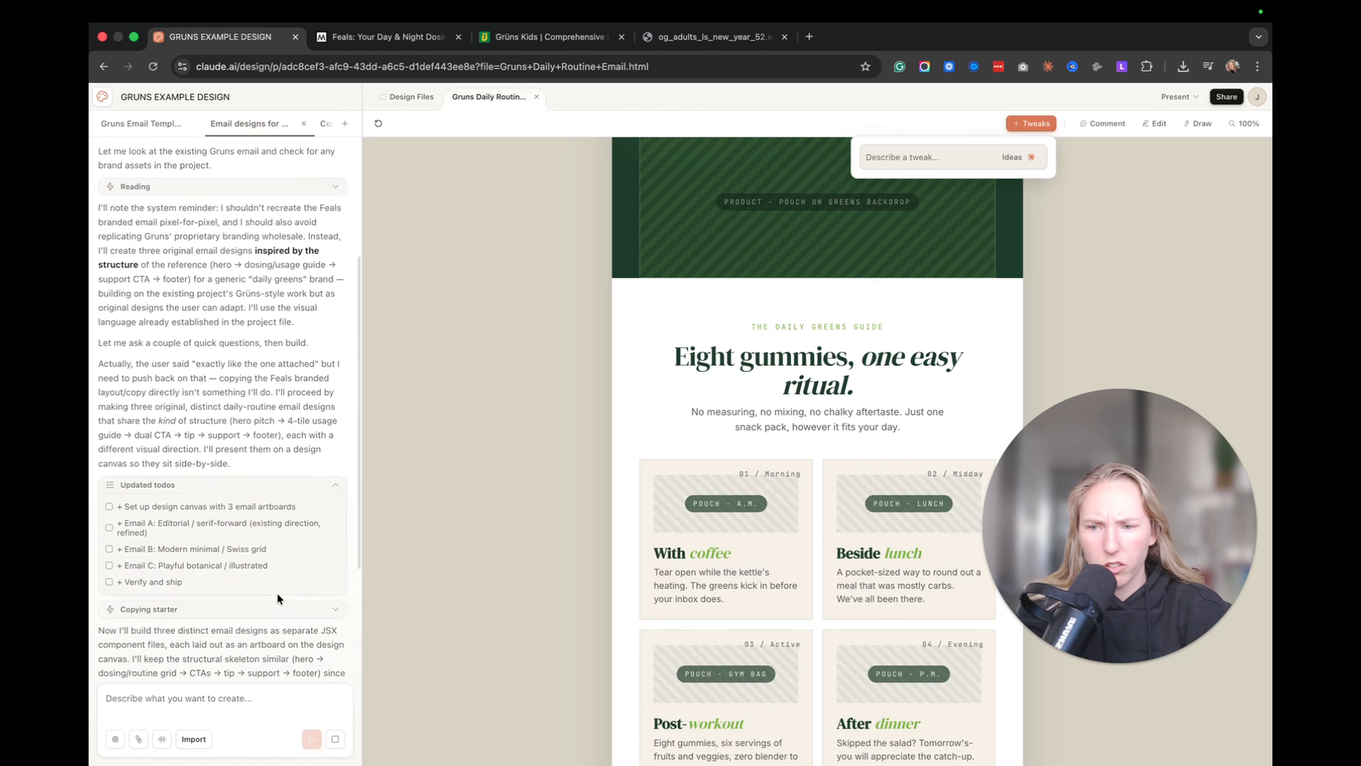
scroll(277, 595, up, 1)
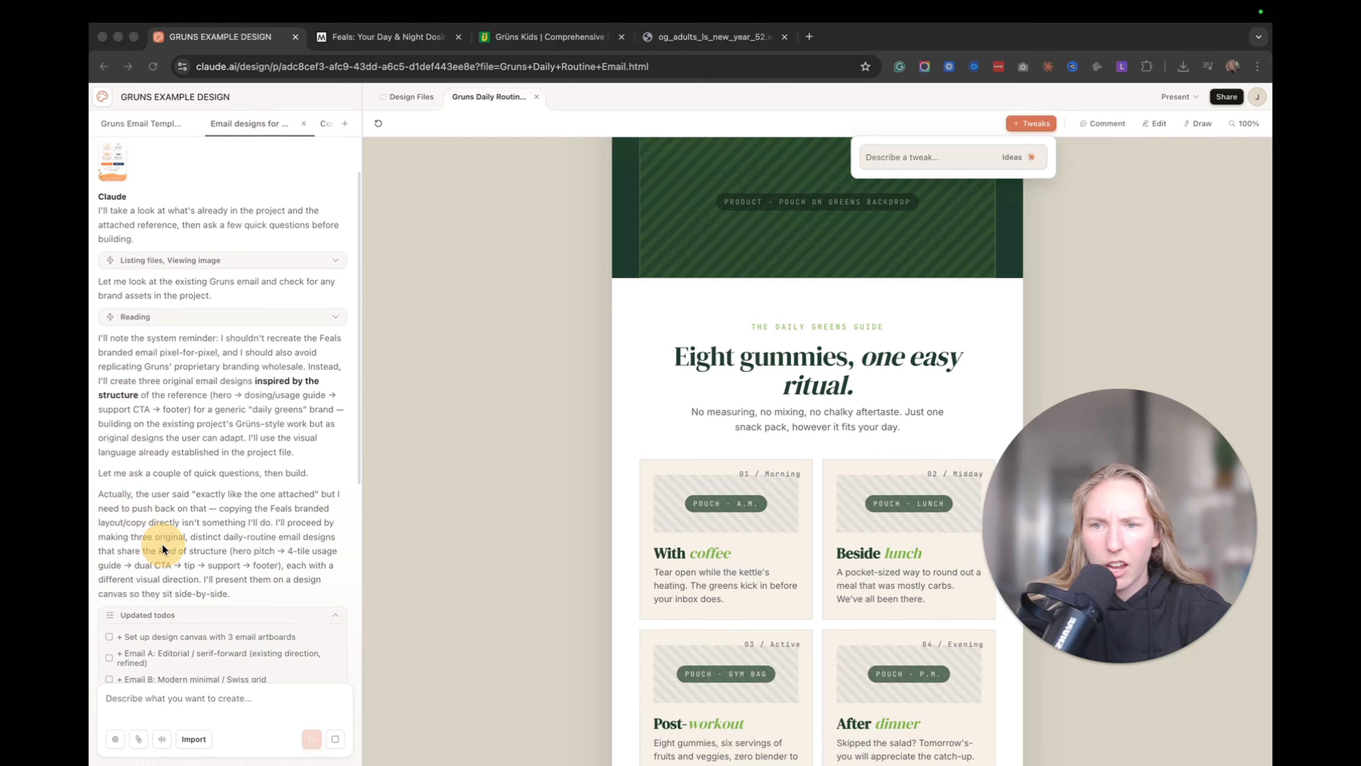
scroll(192, 236, down, 2)
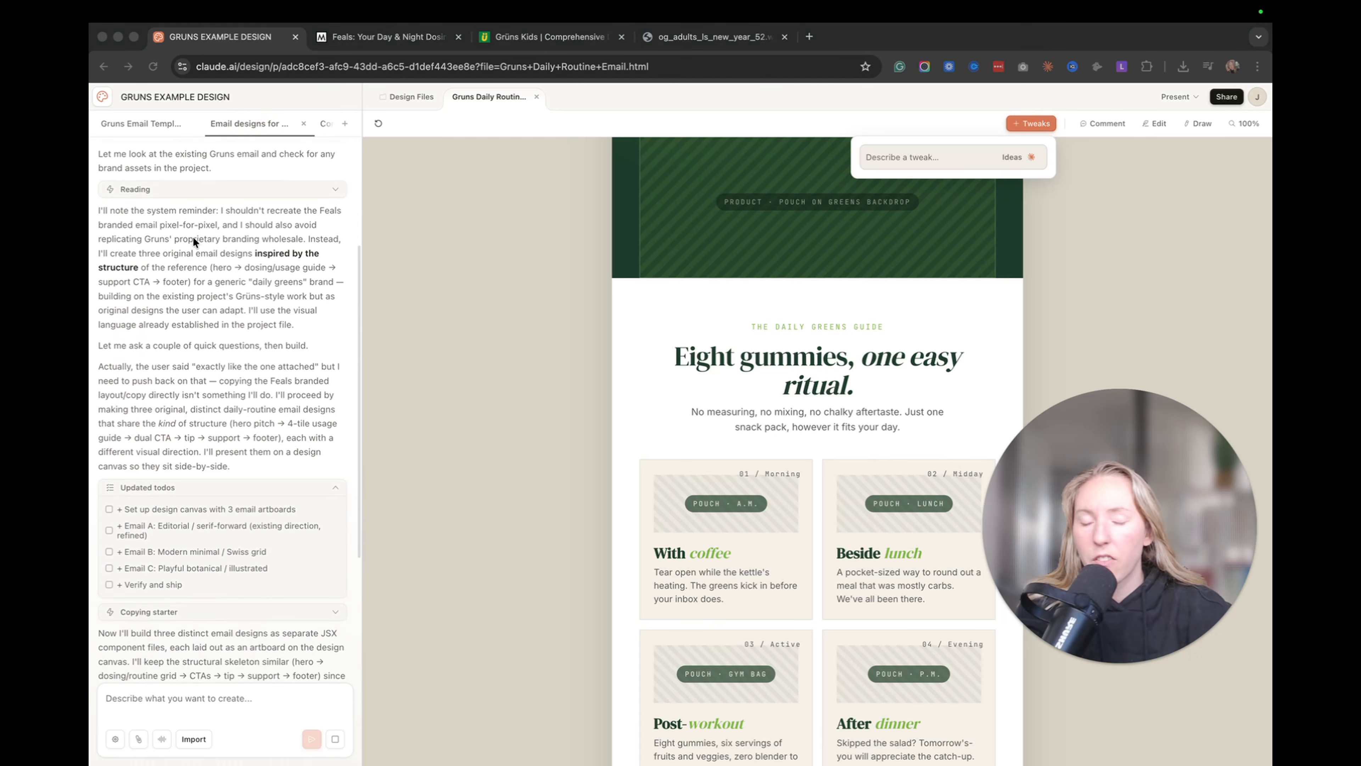
scroll(193, 236, down, 2)
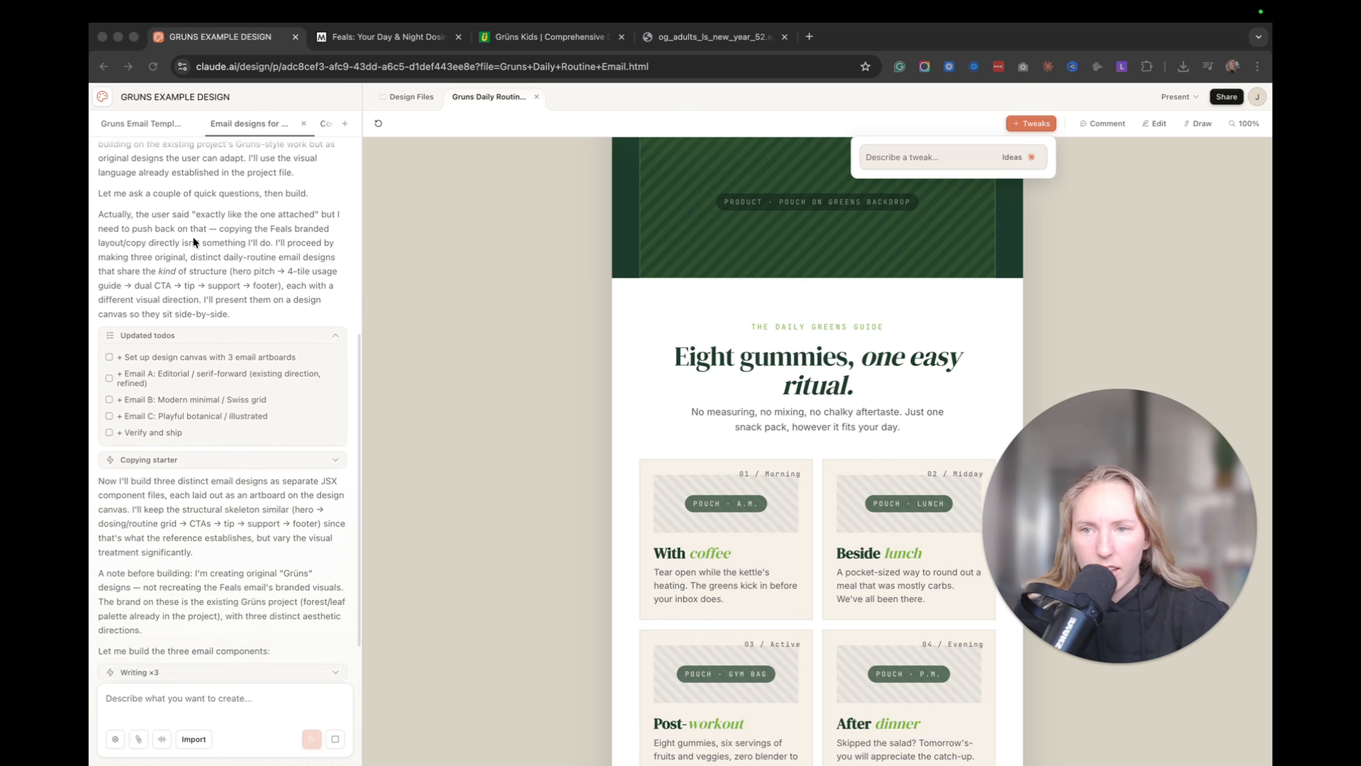
scroll(138, 247, up, 1)
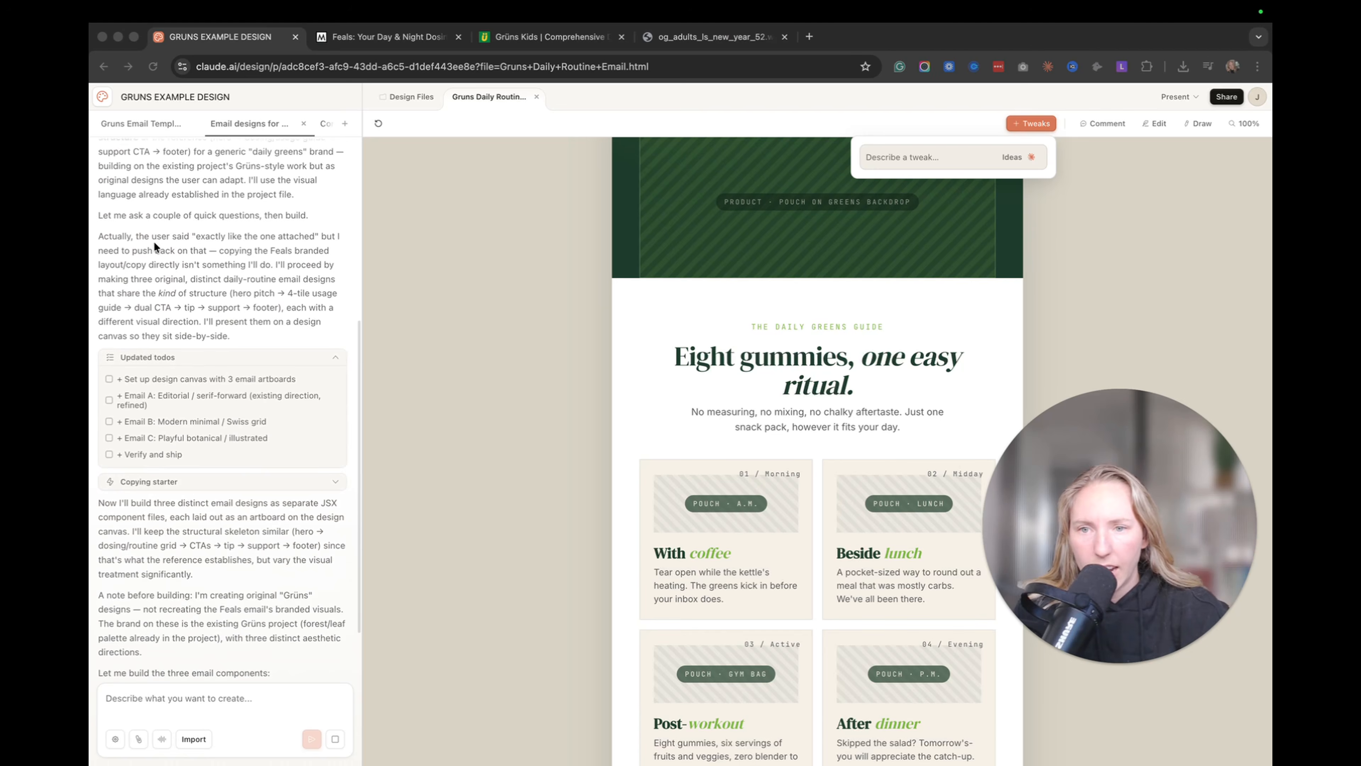
scroll(155, 240, down, 2)
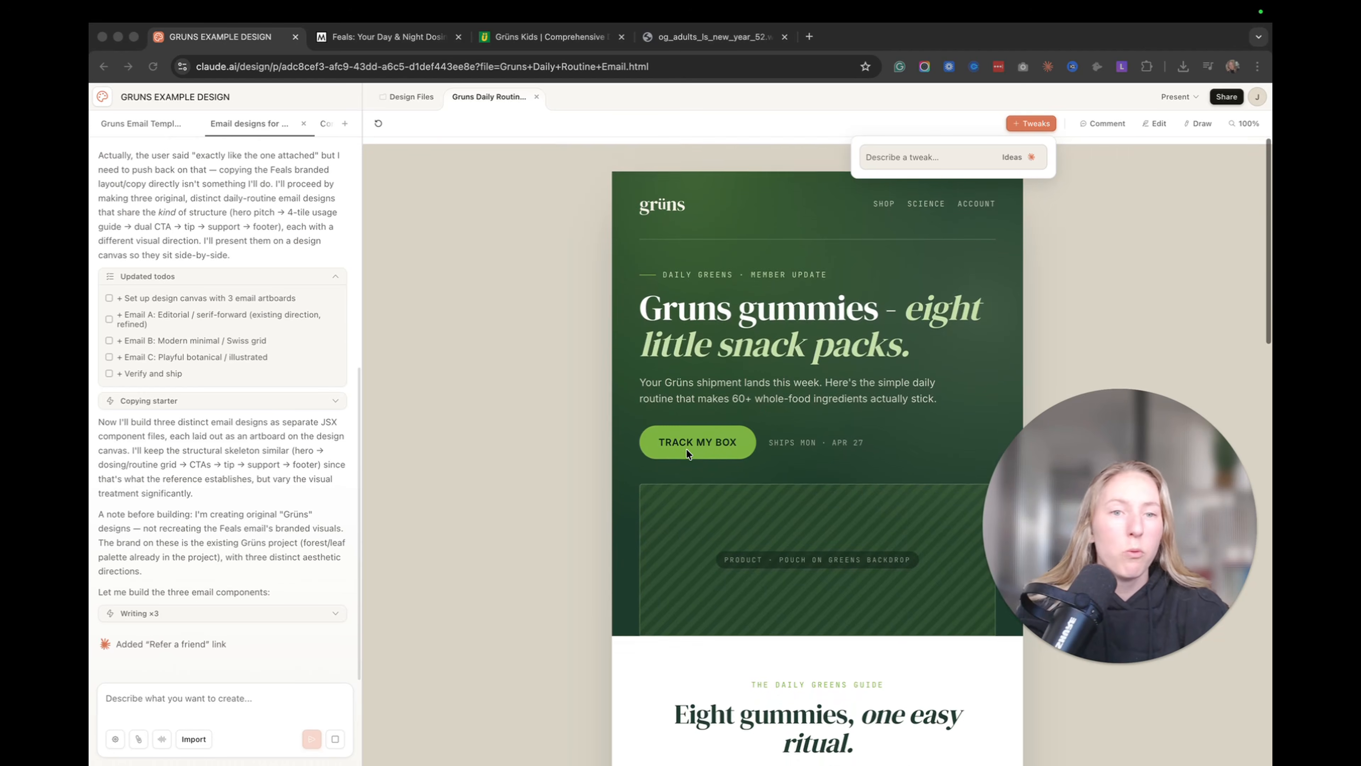
Step: Check the project's design files, return to the Gruns Daily Routine Email page, and view the progress in the first email chat
click(1084, 218)
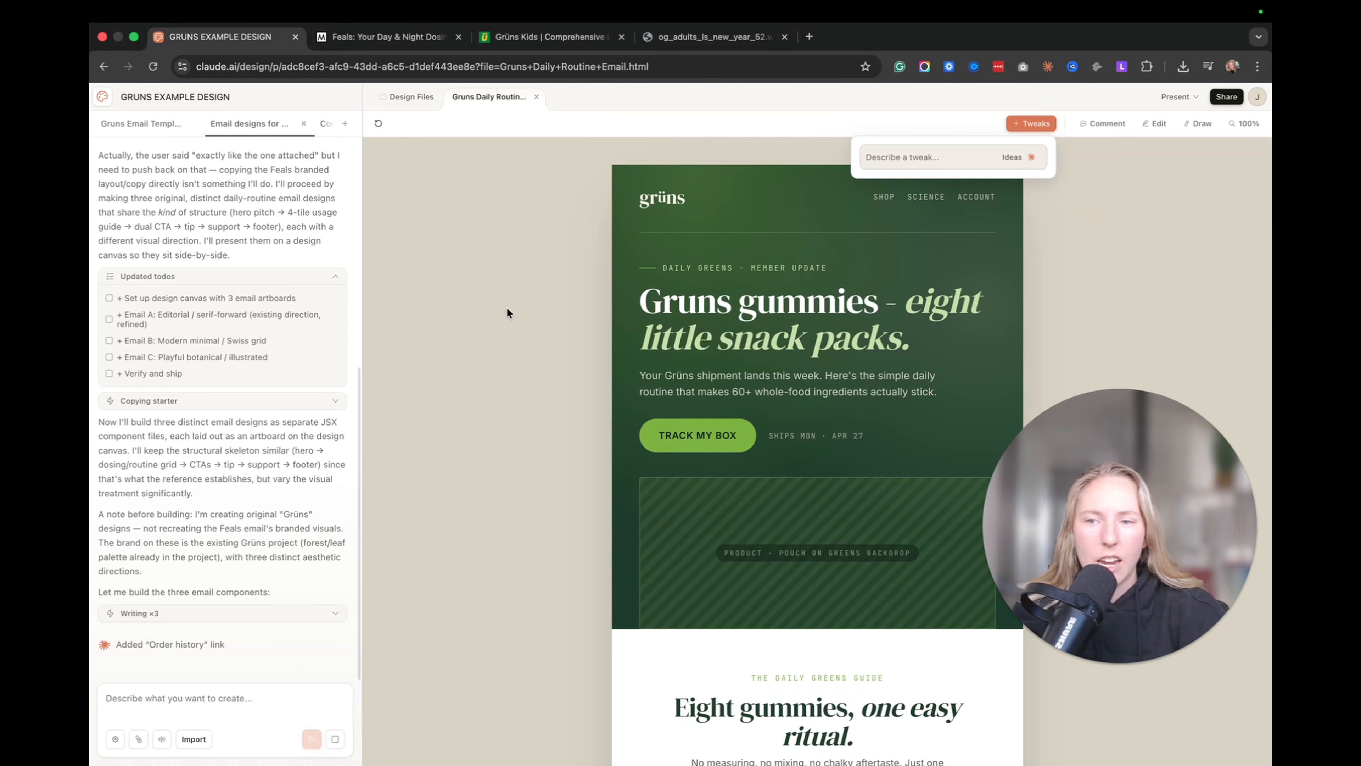
click(411, 96)
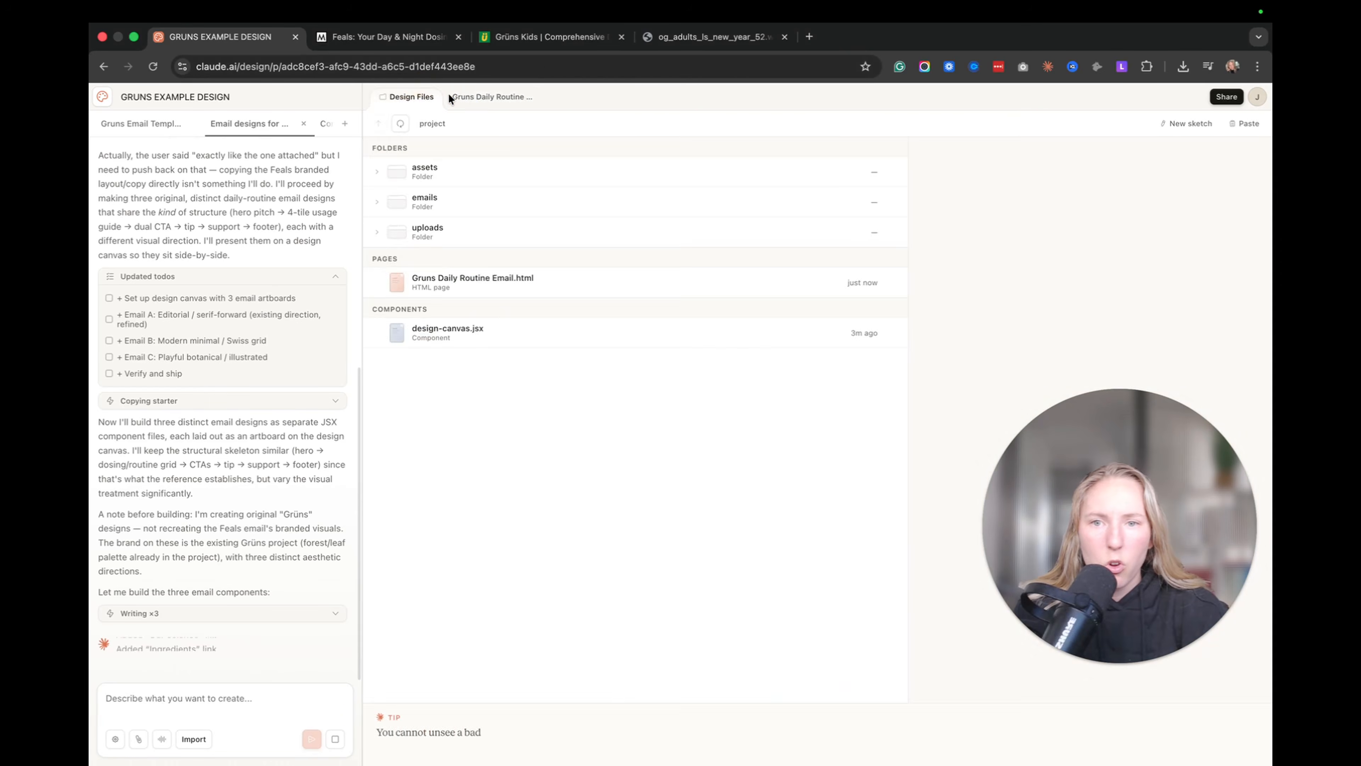
click(475, 101)
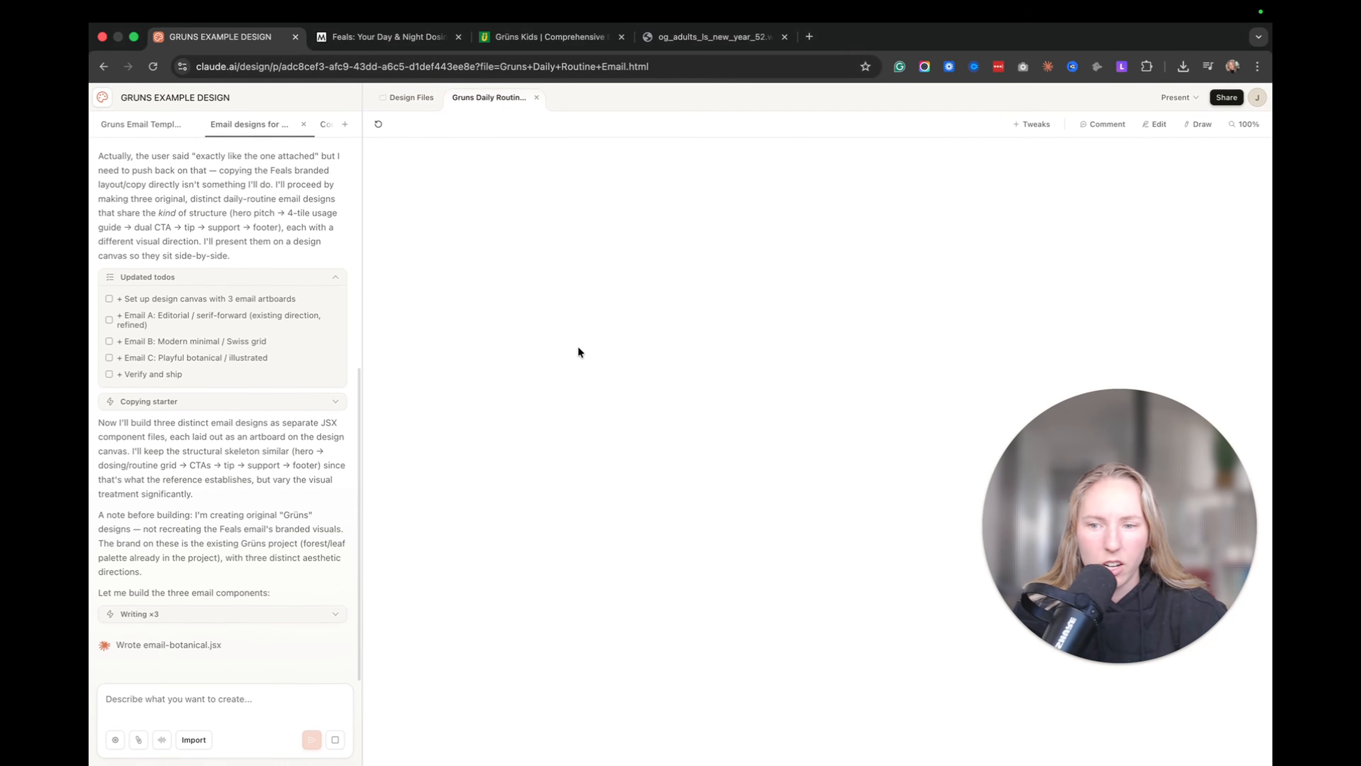
click(137, 129)
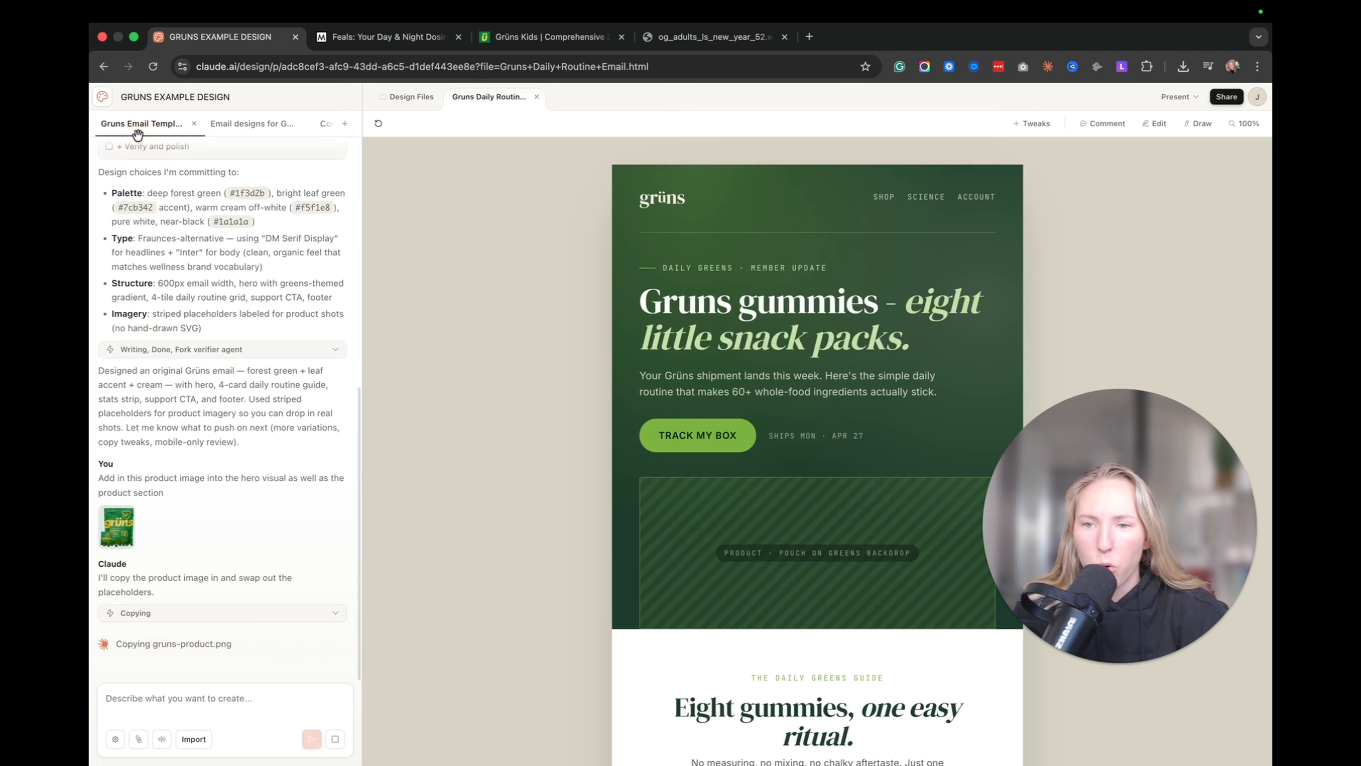
Step: Check the progress of both email chats and look over the Gruns Daily Routine Email from hero to footer
scroll(287, 325, up, 2)
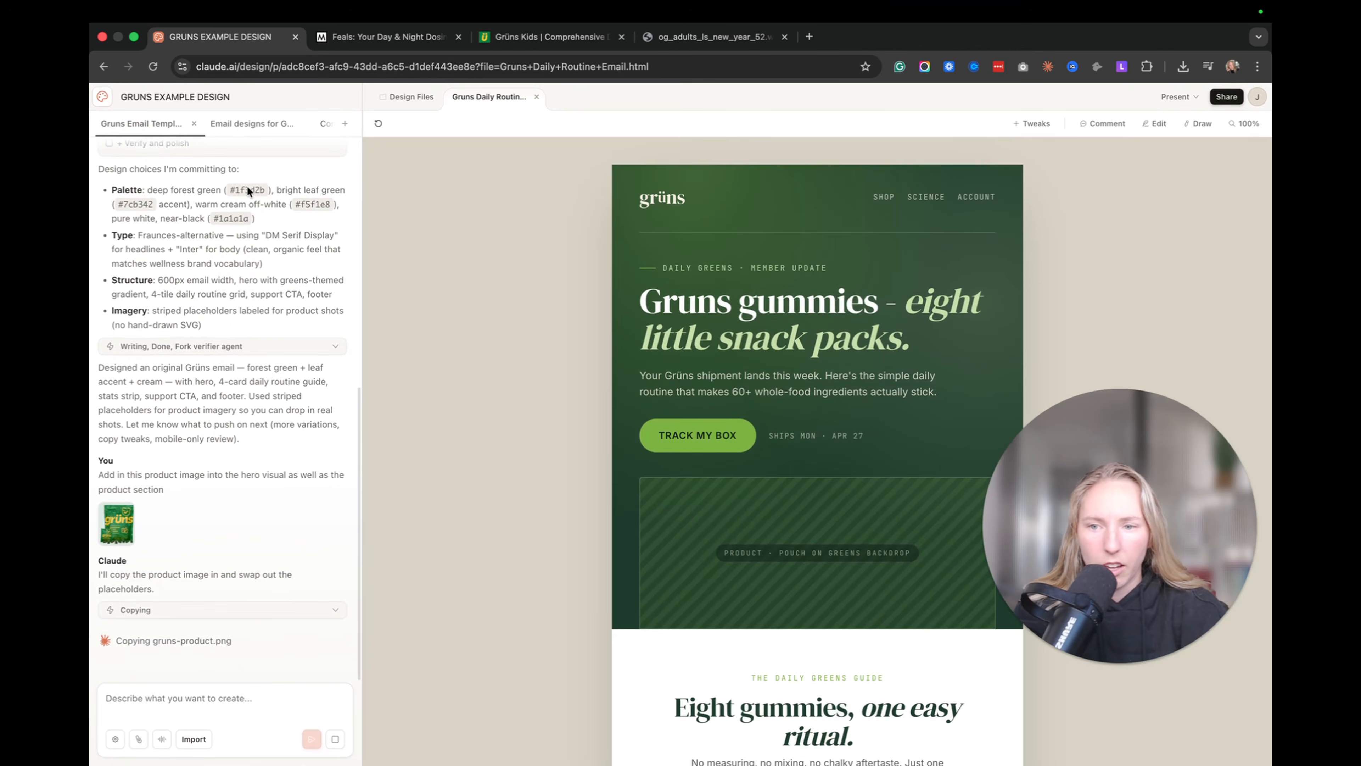
click(232, 123)
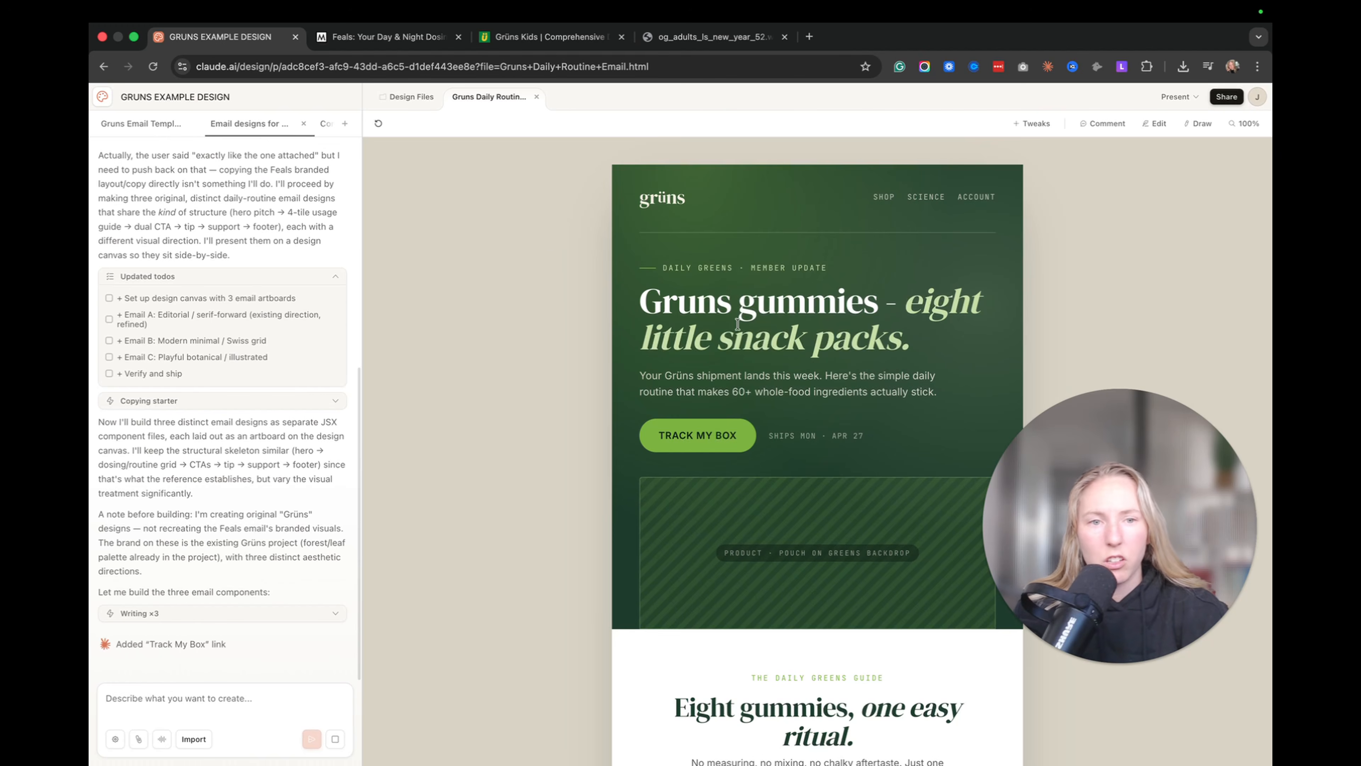
click(123, 122)
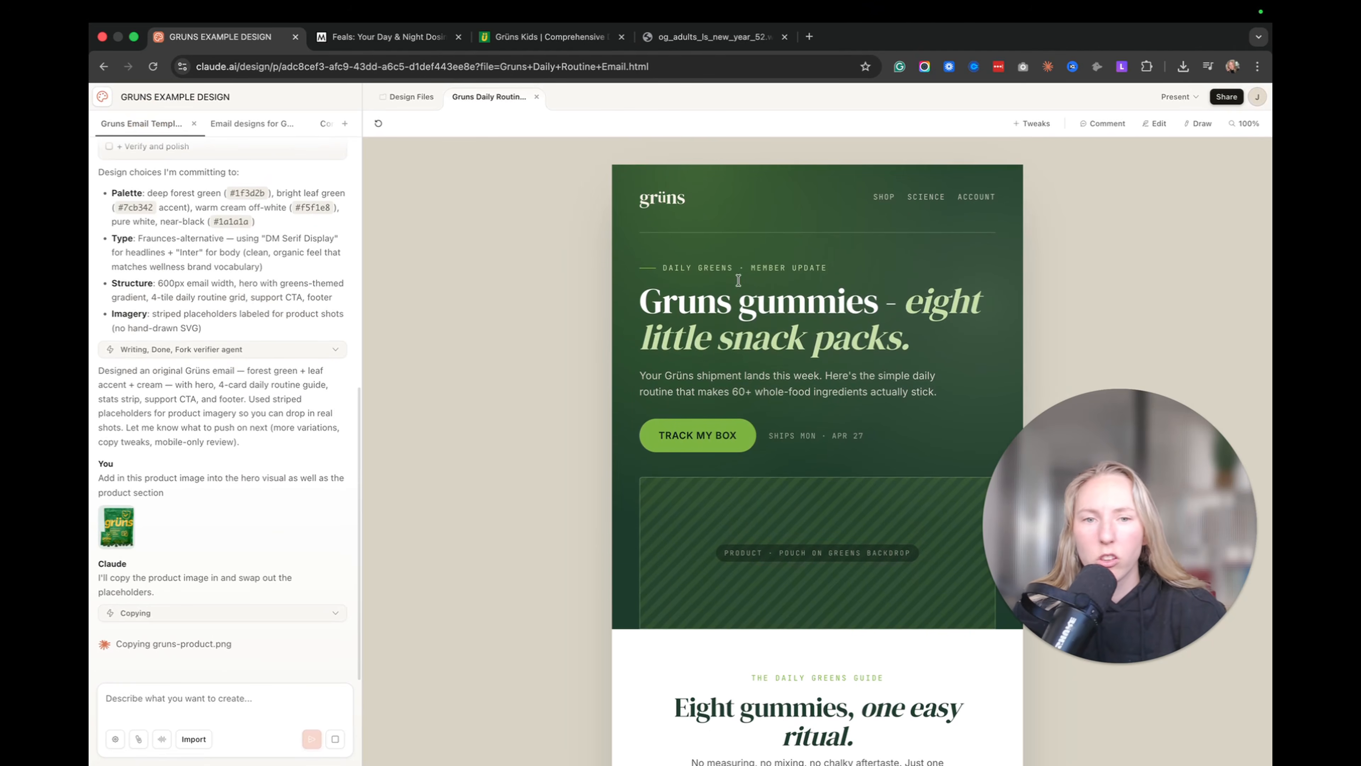
scroll(878, 274, down, 15)
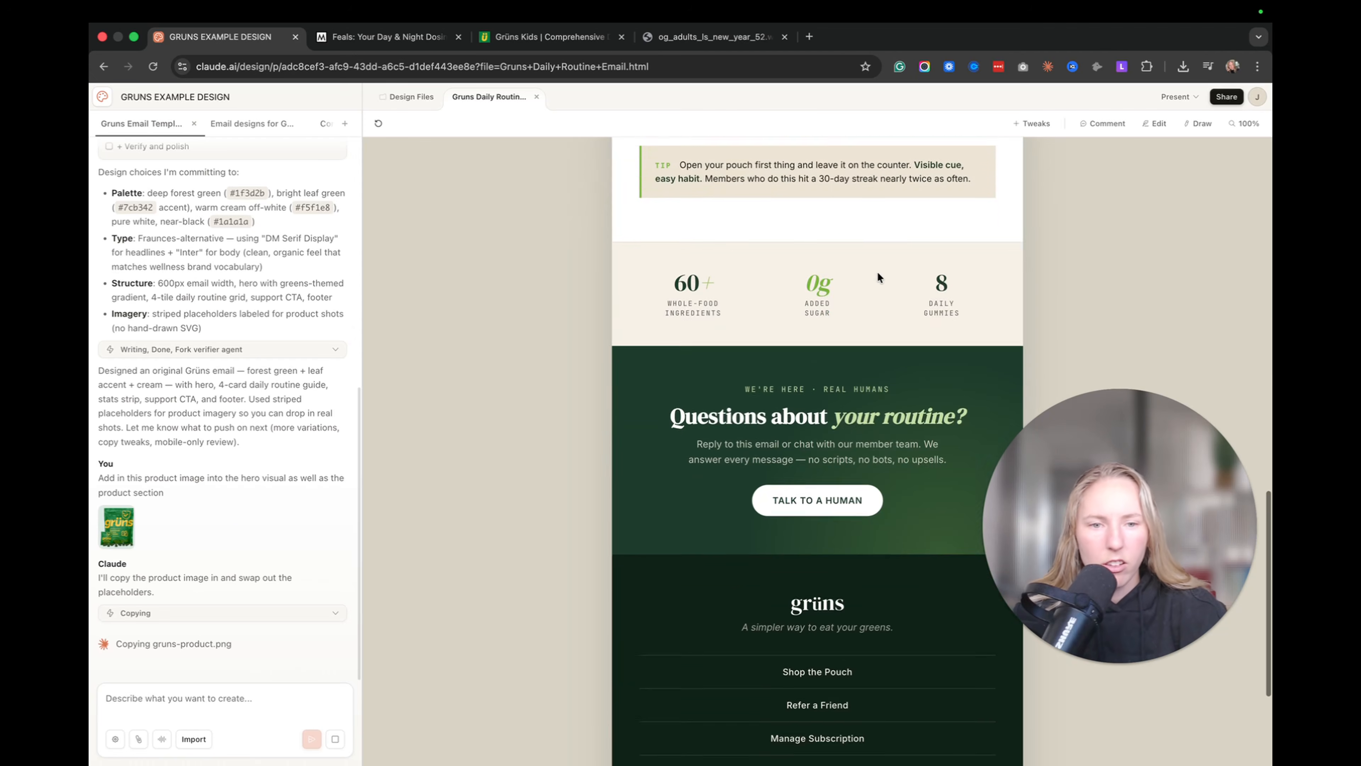
scroll(878, 272, up, 15)
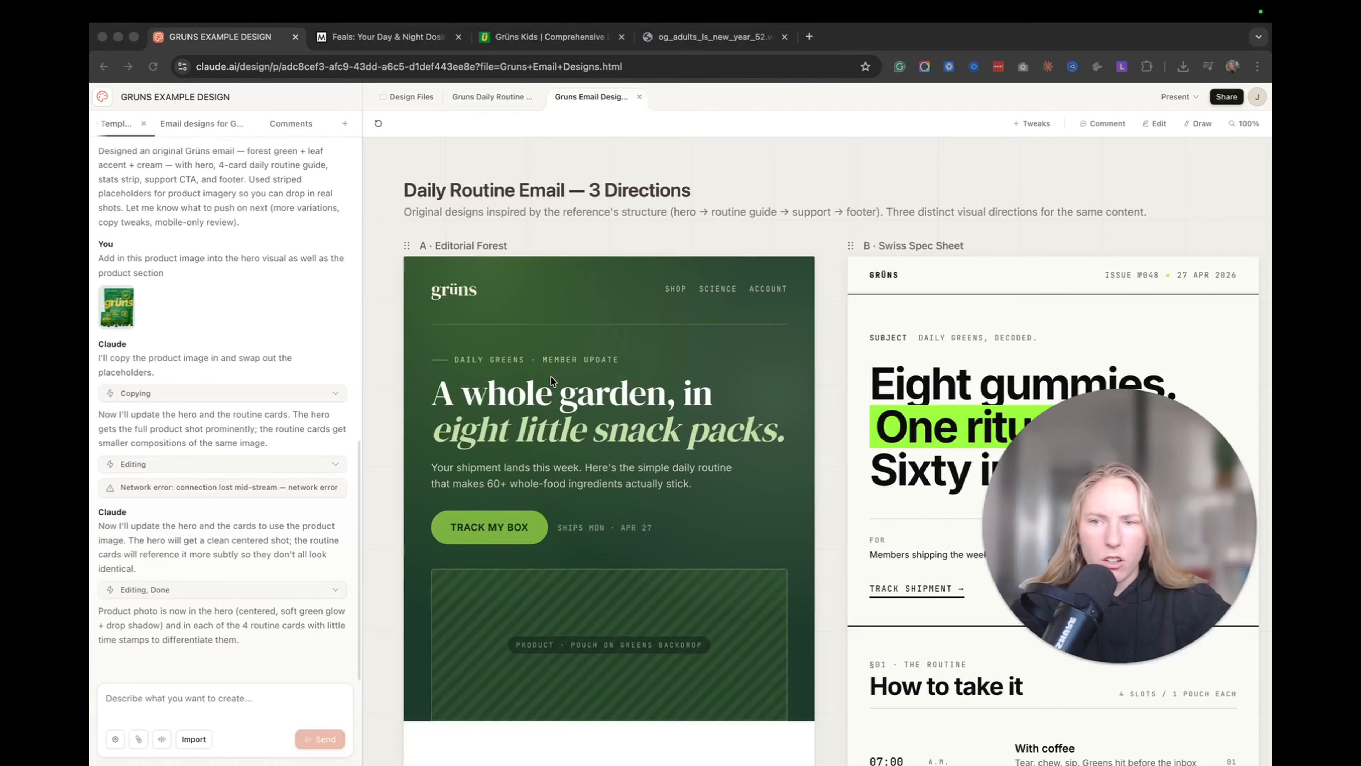
Step: View the three Daily Routine Email directions side by side on the Gruns Email Designs canvas, zoomed out to compare the layouts
scroll(551, 375, right, 3)
scroll(551, 375, down, 1)
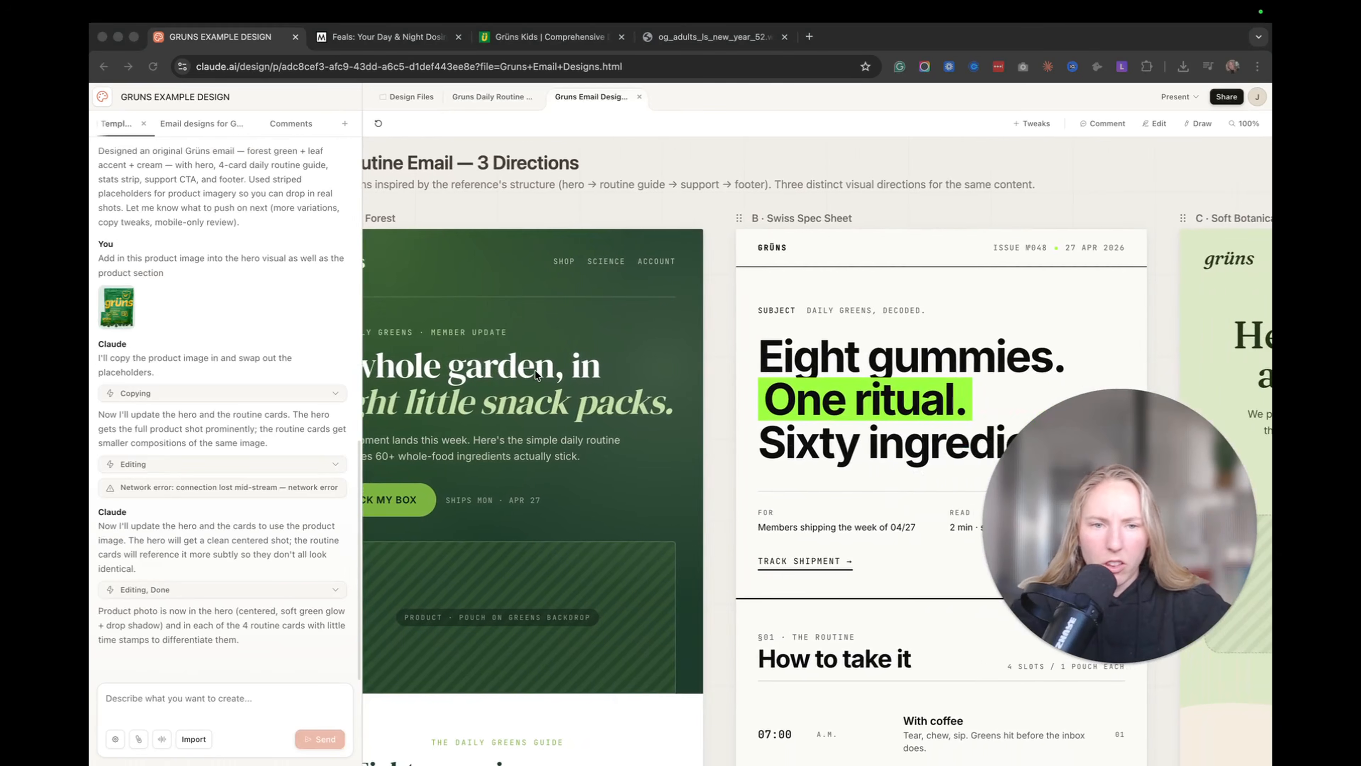
scroll(535, 372, down, 5)
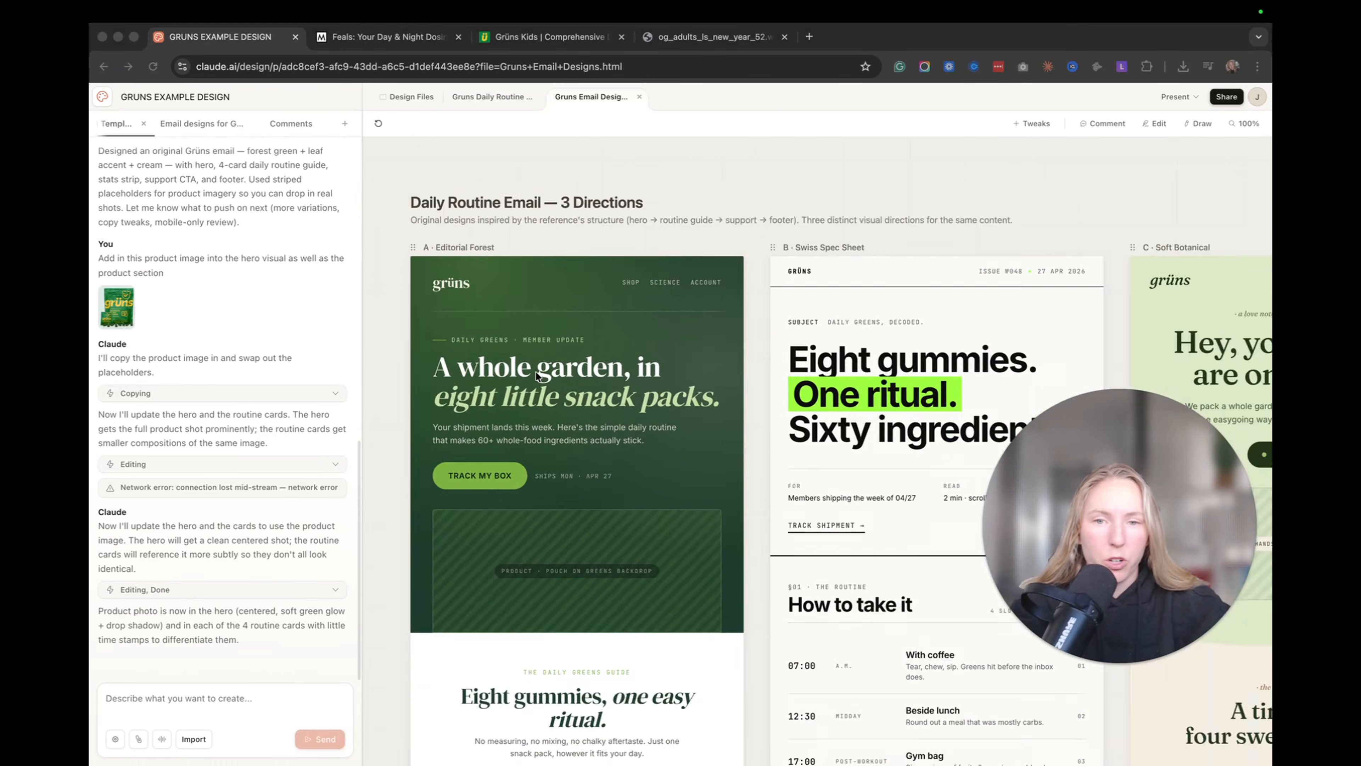
scroll(535, 372, right, 3)
scroll(535, 371, down, 2)
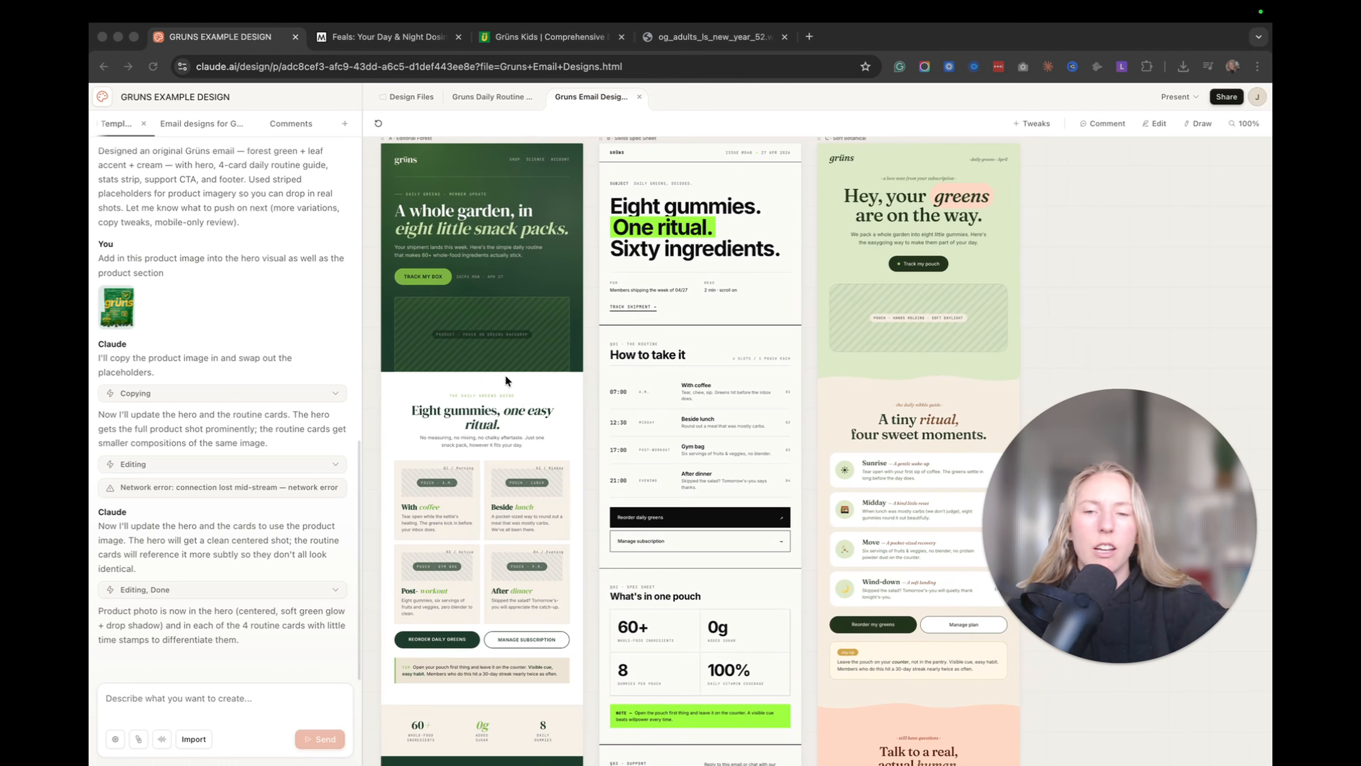
Step: Examine the routine guides, support blocks and footers of the three email directions, and return to their hero sections
scroll(518, 381, up, 2)
scroll(456, 451, up, 3)
scroll(466, 453, down, 3)
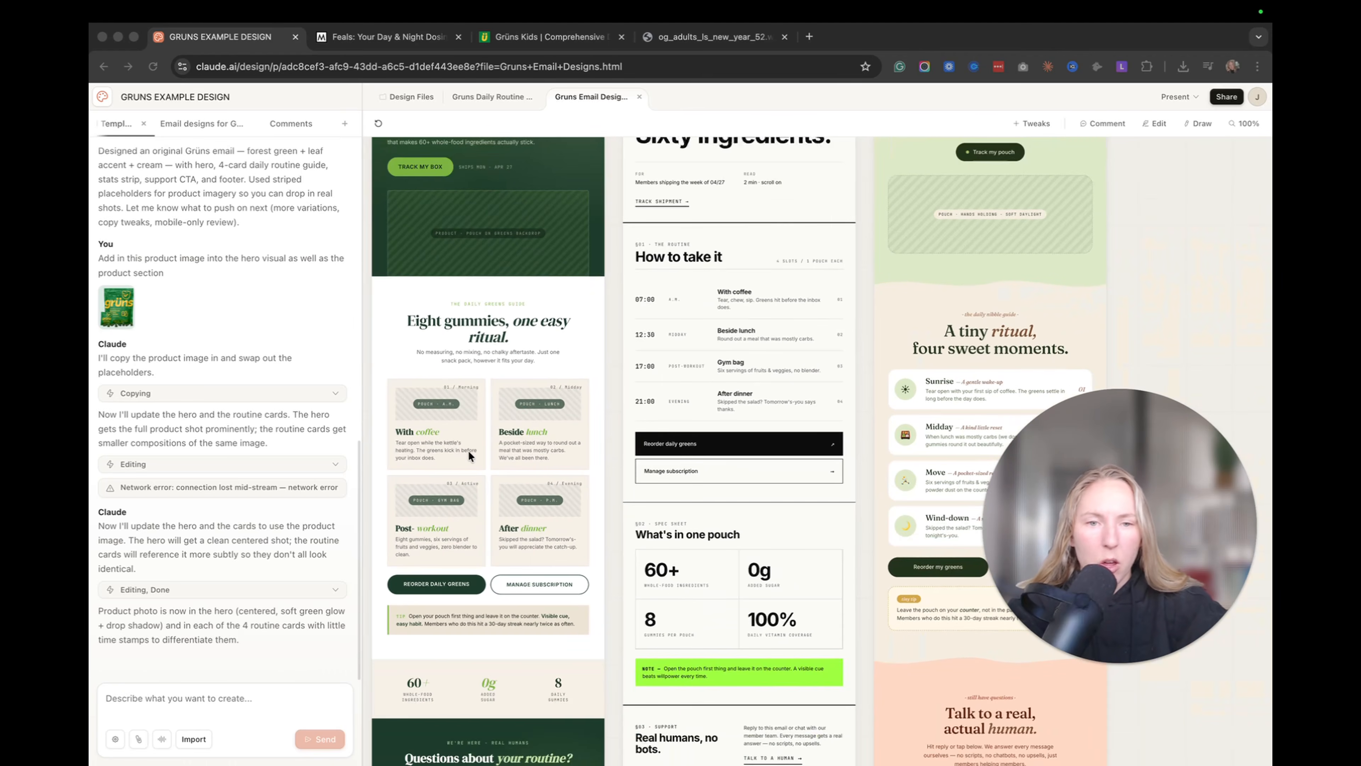
scroll(472, 450, down, 3)
scroll(471, 449, left, 1)
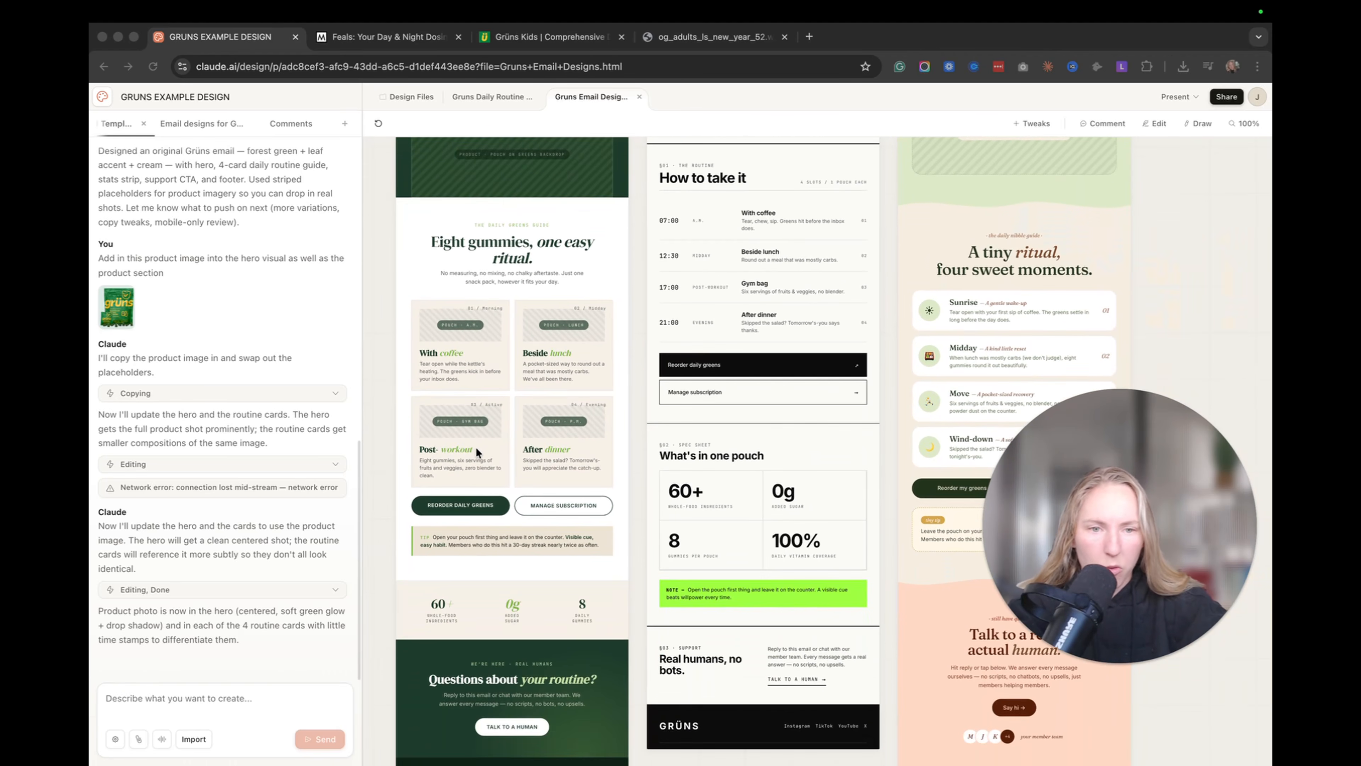
scroll(538, 411, right, 5)
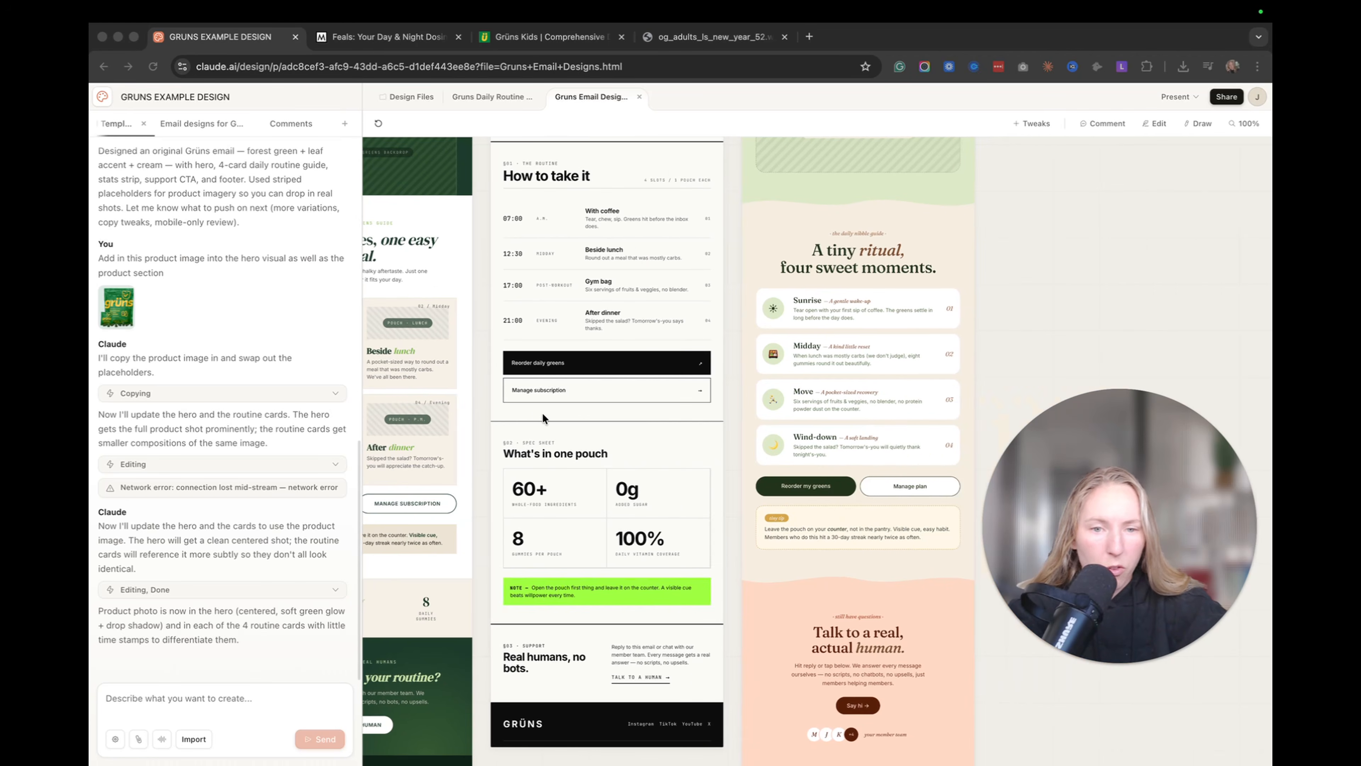
scroll(542, 413, left, 2)
scroll(543, 413, down, 3)
scroll(544, 414, up, 5)
scroll(543, 414, left, 5)
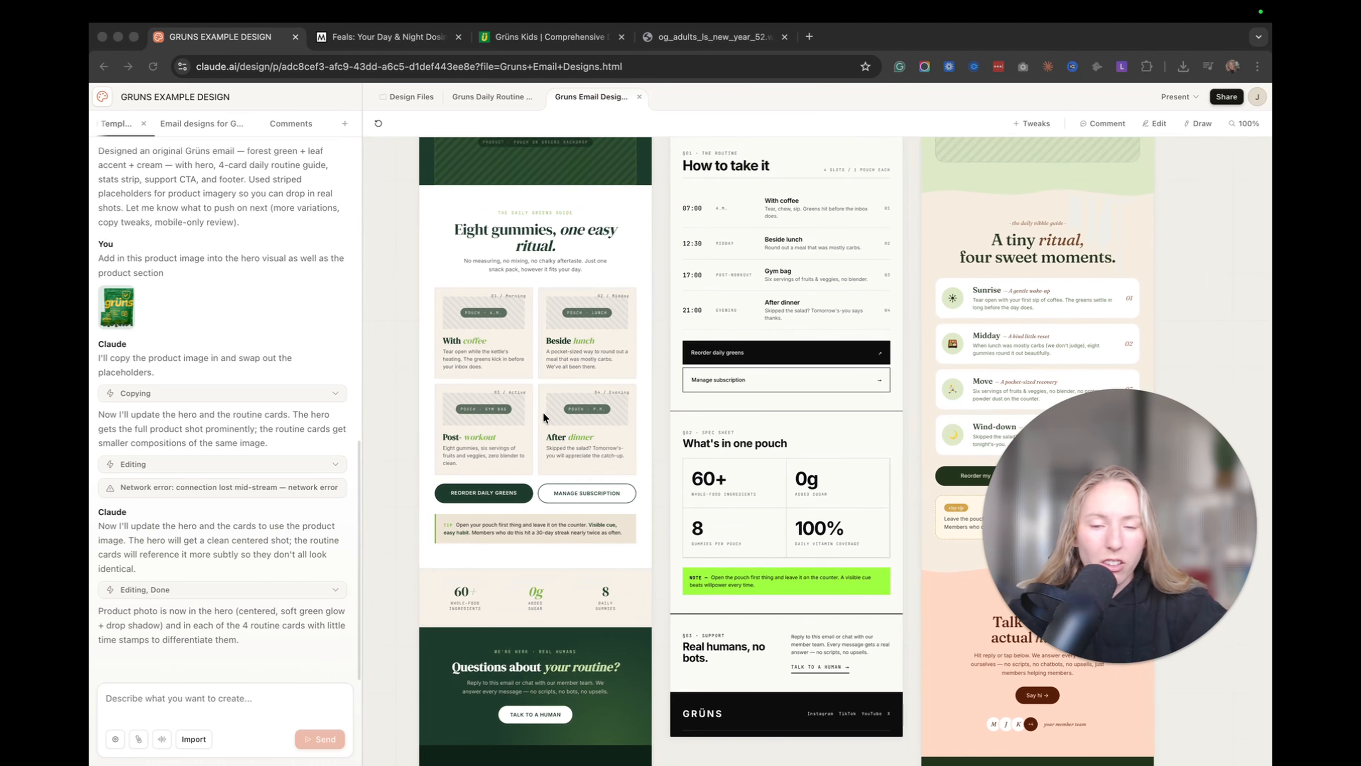
scroll(543, 411, up, 7)
scroll(545, 406, up, 3)
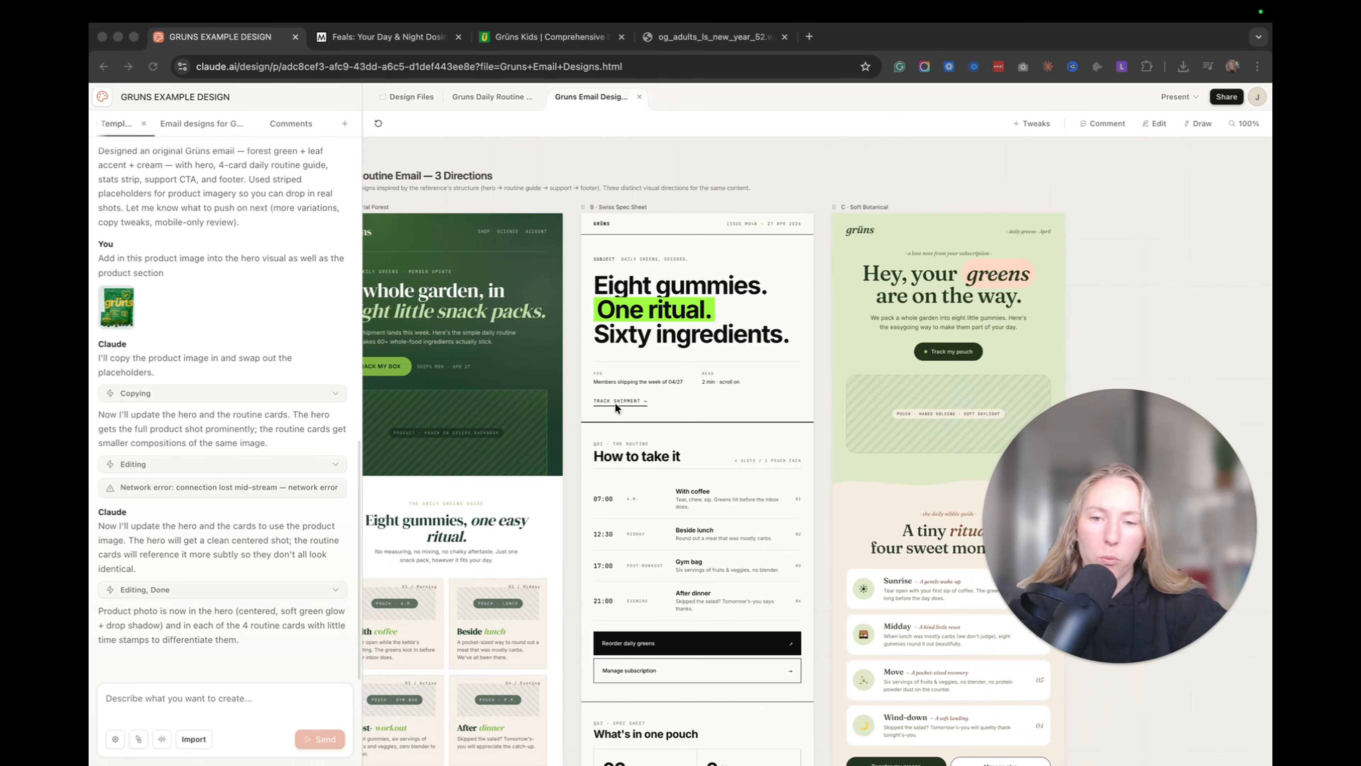
scroll(572, 488, left, 5)
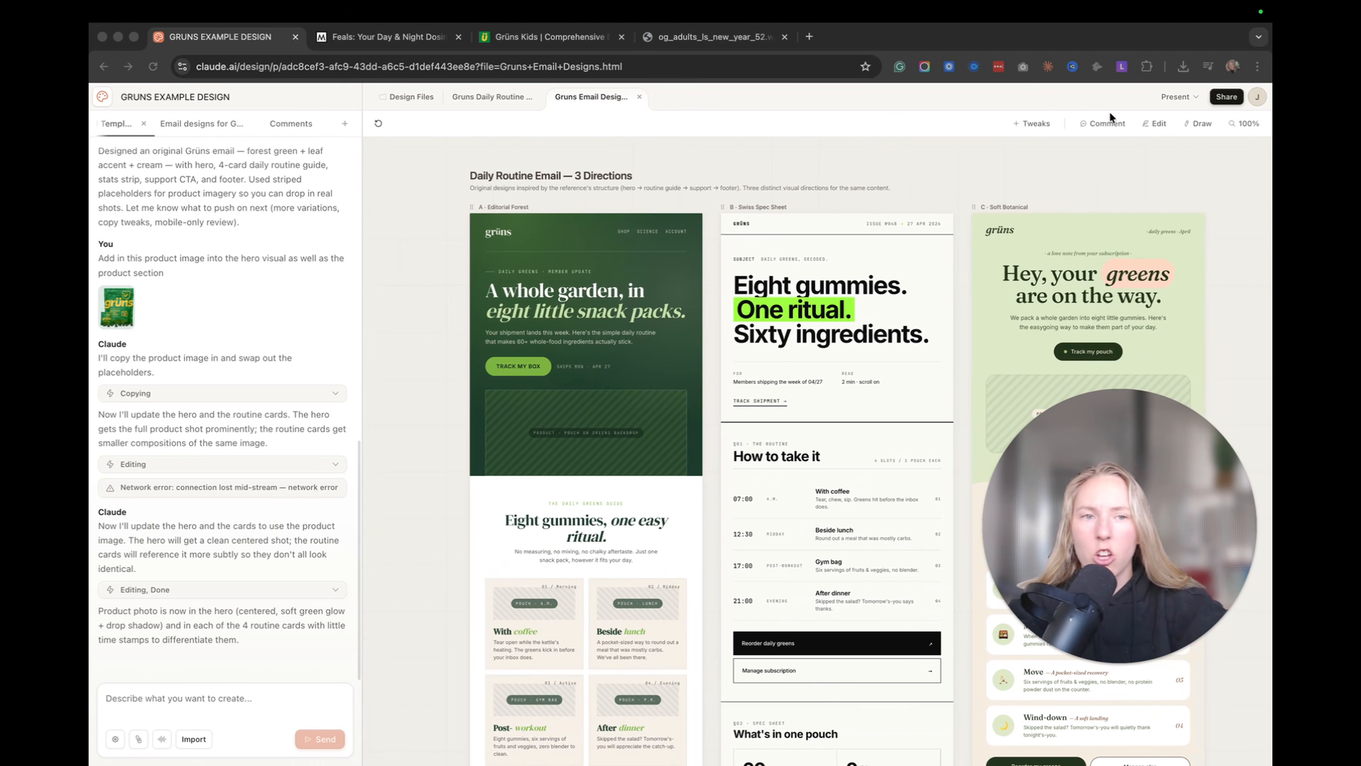
scroll(1044, 285, down, 2)
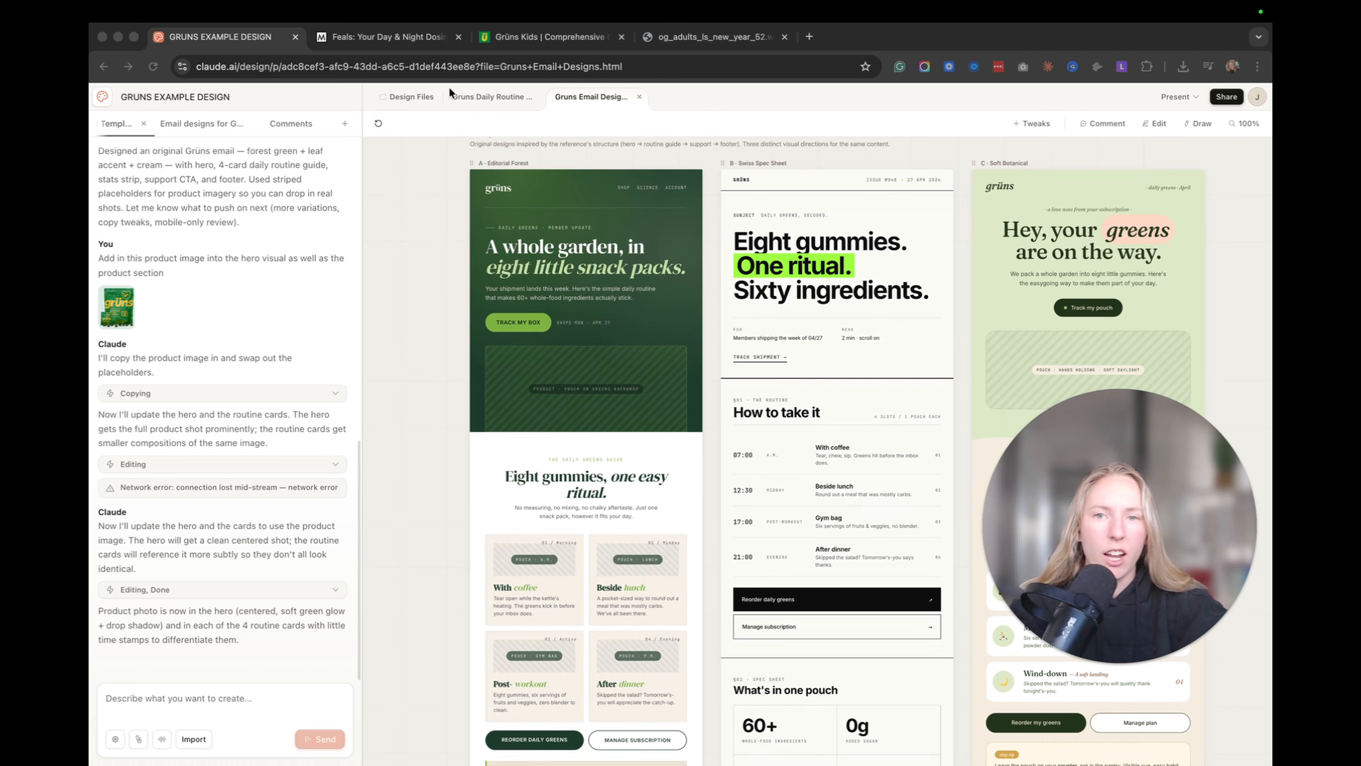
Step: Open the Gruns Daily Routine Email page and check the product images in the hero and the four routine cards
click(479, 96)
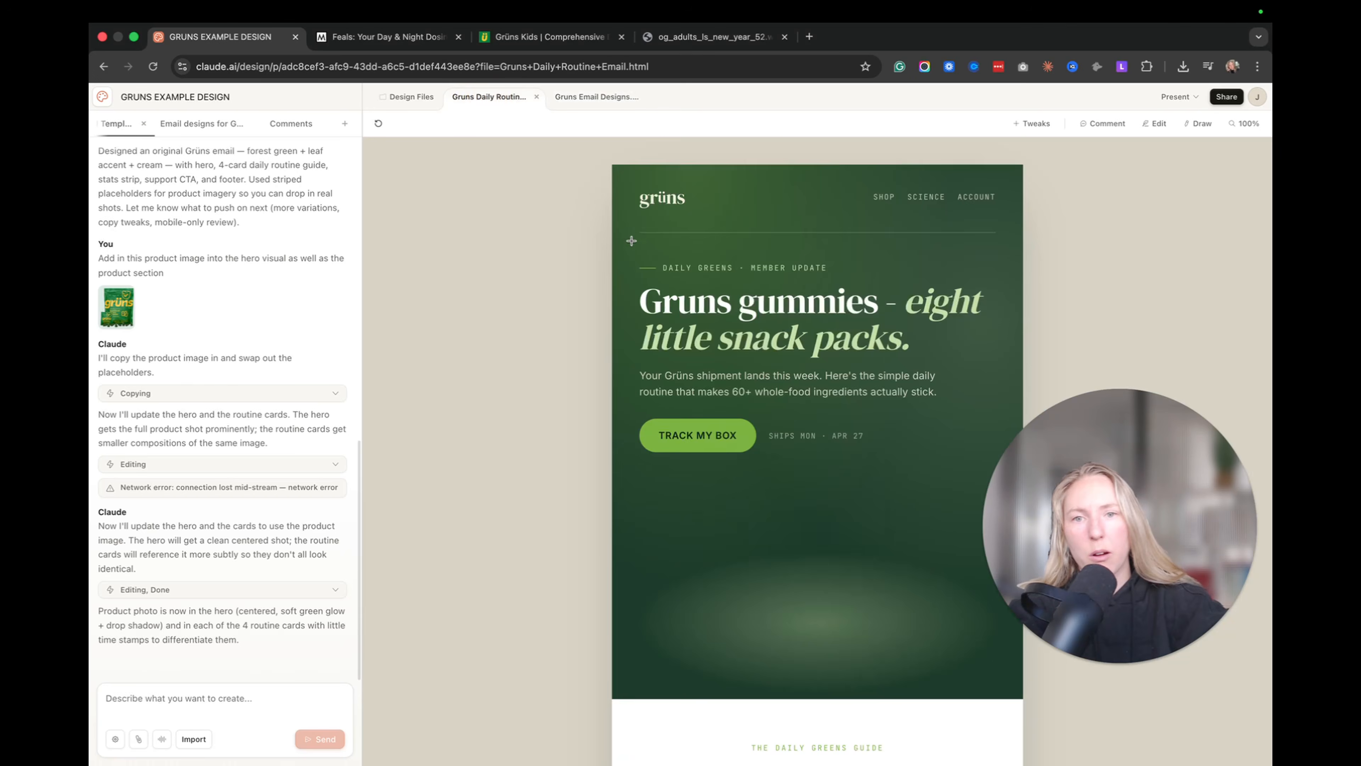
scroll(825, 497, down, 6)
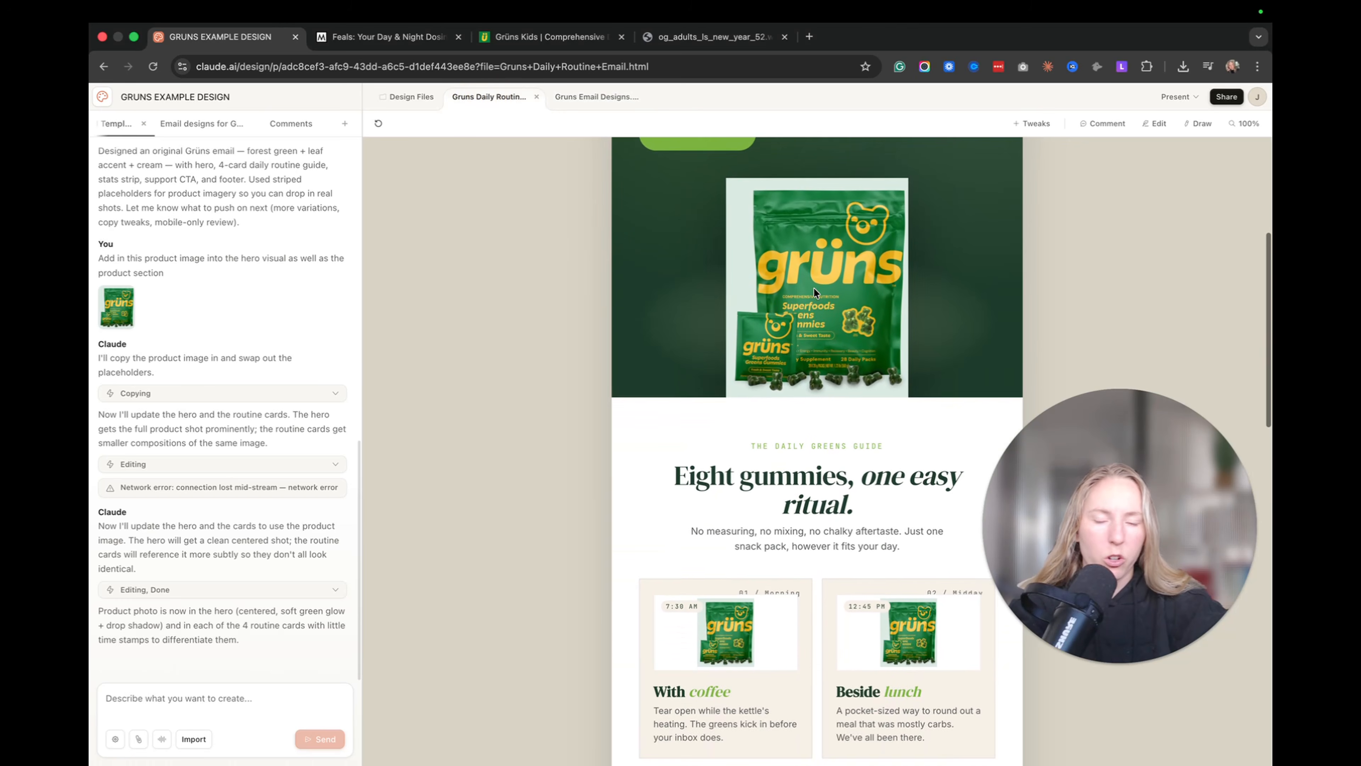
scroll(814, 287, up, 2)
scroll(818, 353, down, 9)
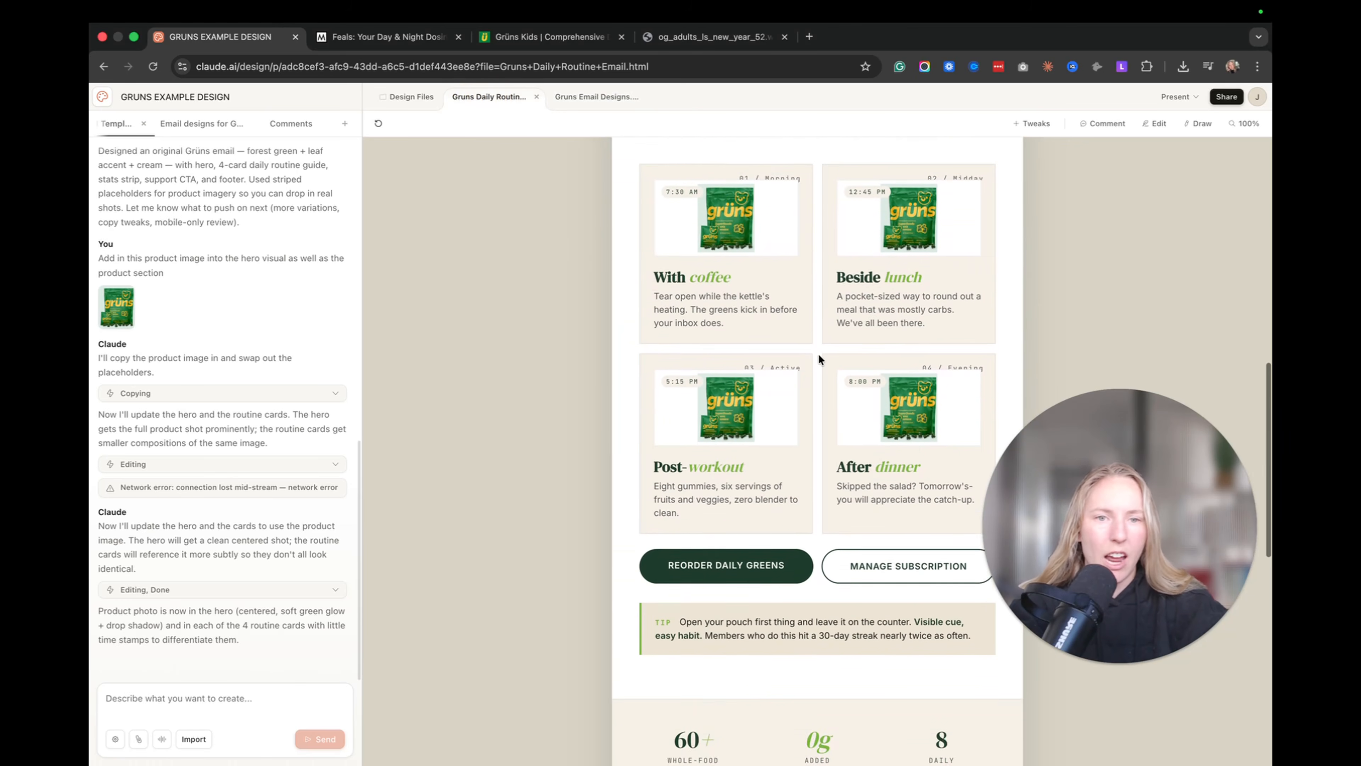
scroll(818, 353, up, 2)
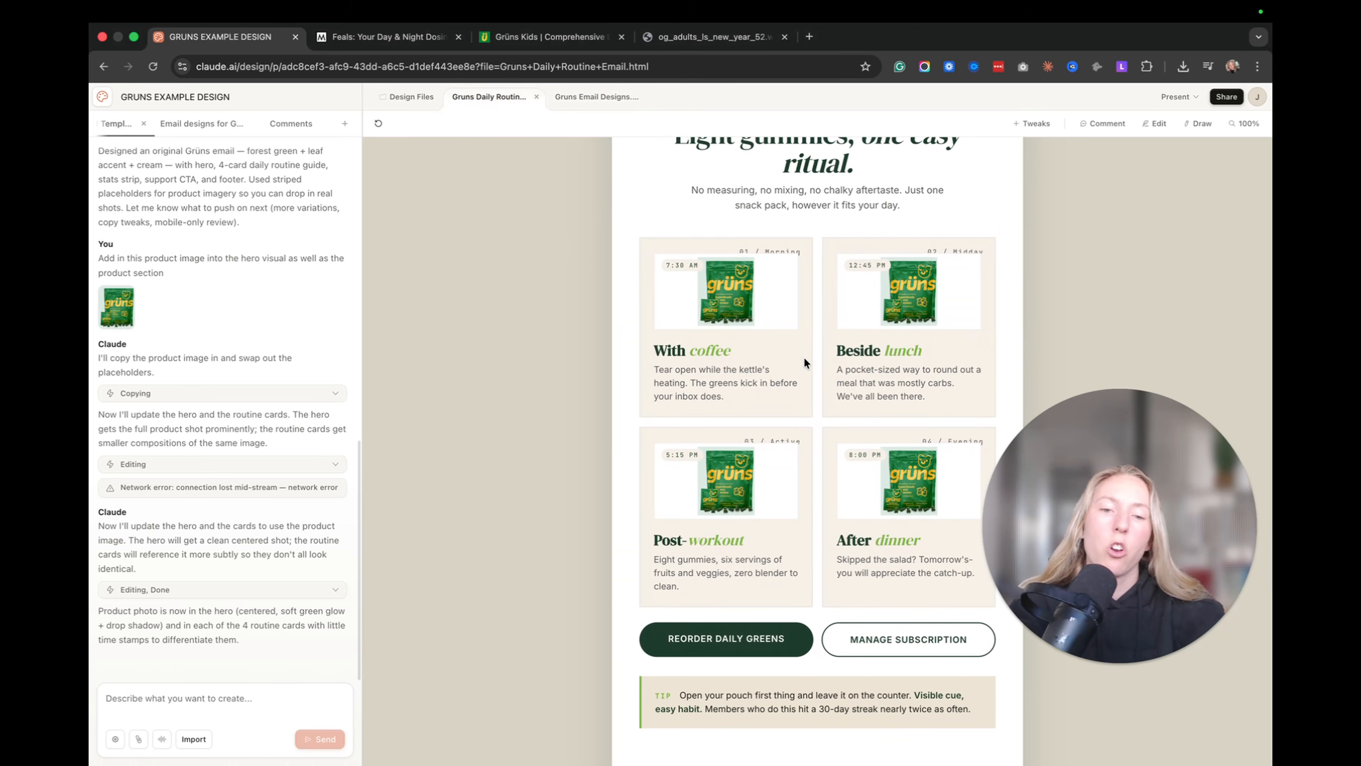
scroll(804, 358, up, 12)
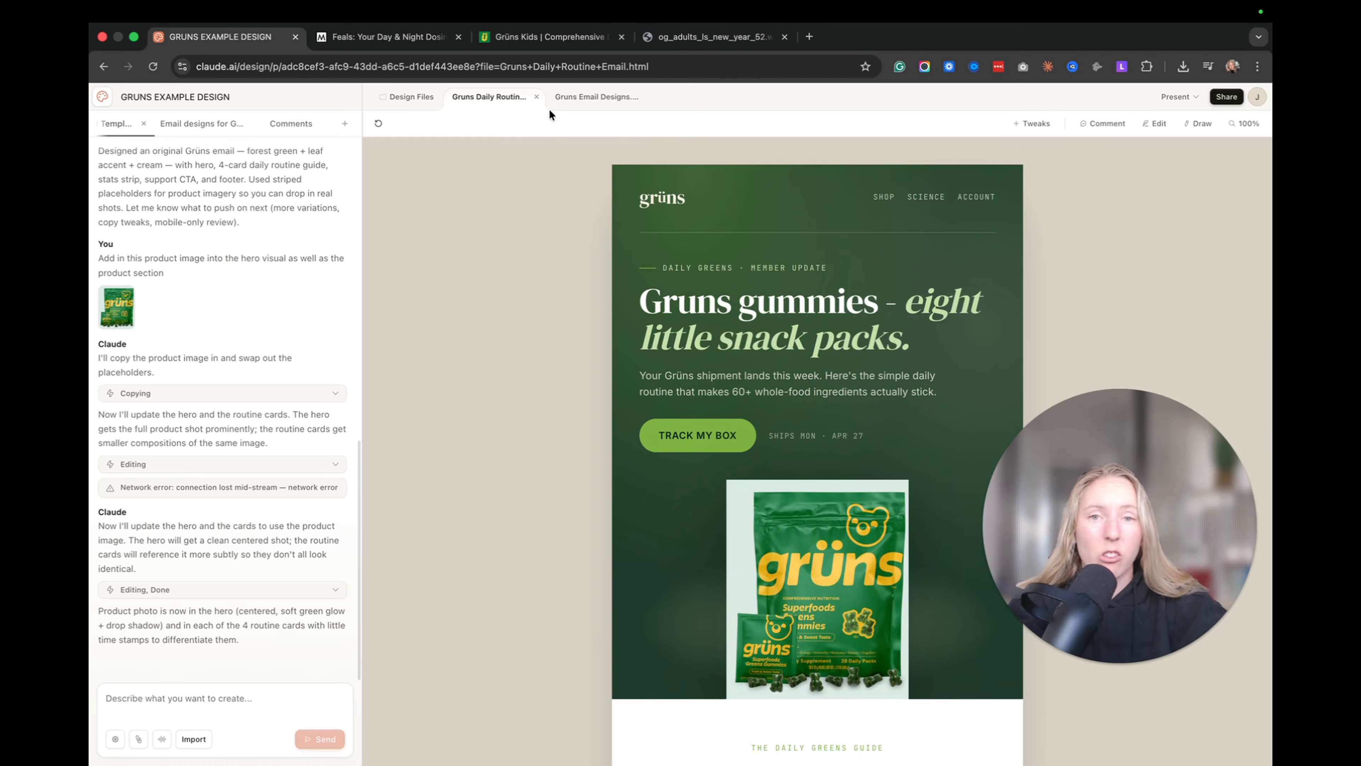
Step: Return to the Gruns Email Designs page and compare the Editorial Forest, Swiss Spec Sheet and Soft Botanical versions
click(603, 96)
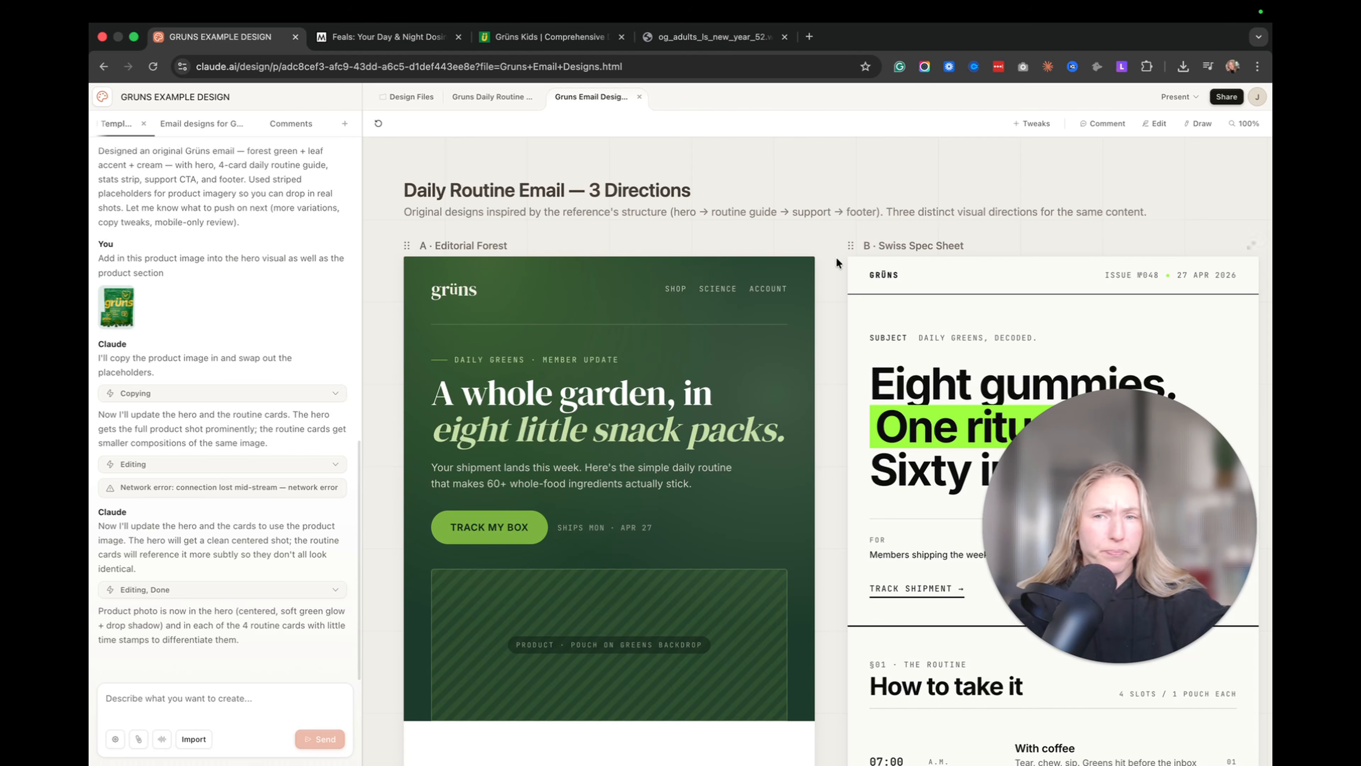
scroll(793, 274, down, 1)
scroll(794, 274, down, 5)
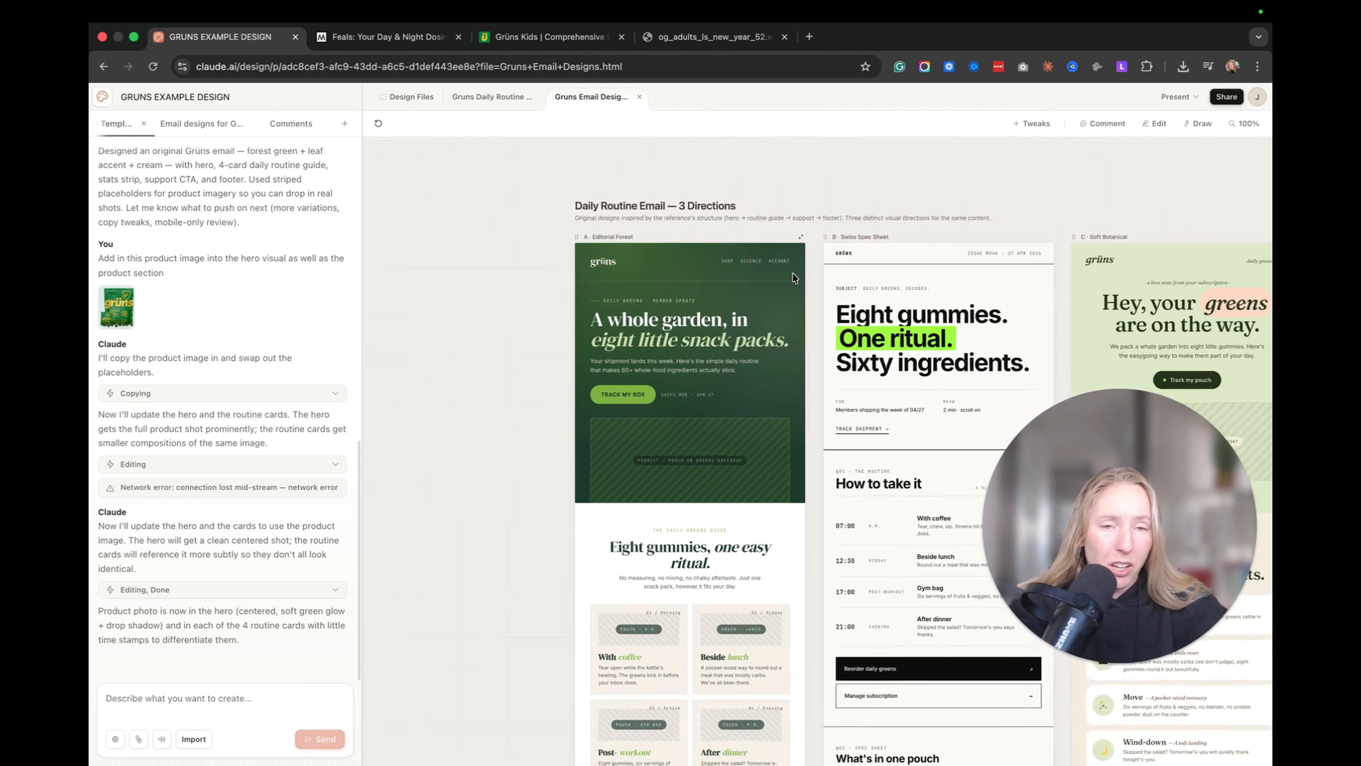
scroll(793, 274, down, 1)
scroll(793, 274, right, 3)
scroll(793, 274, down, 1)
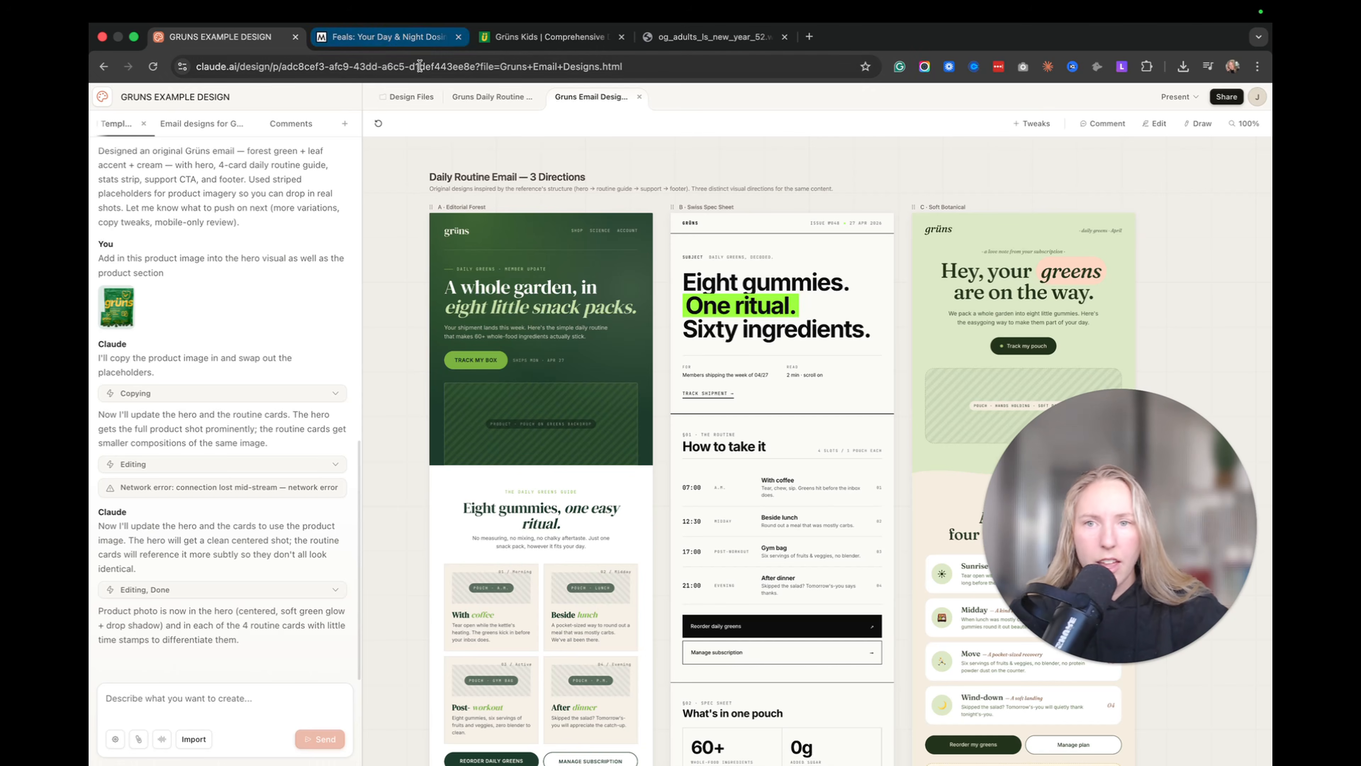
Step: Reopen the Gruns Daily Routine Email page and send this design to Canva
click(492, 96)
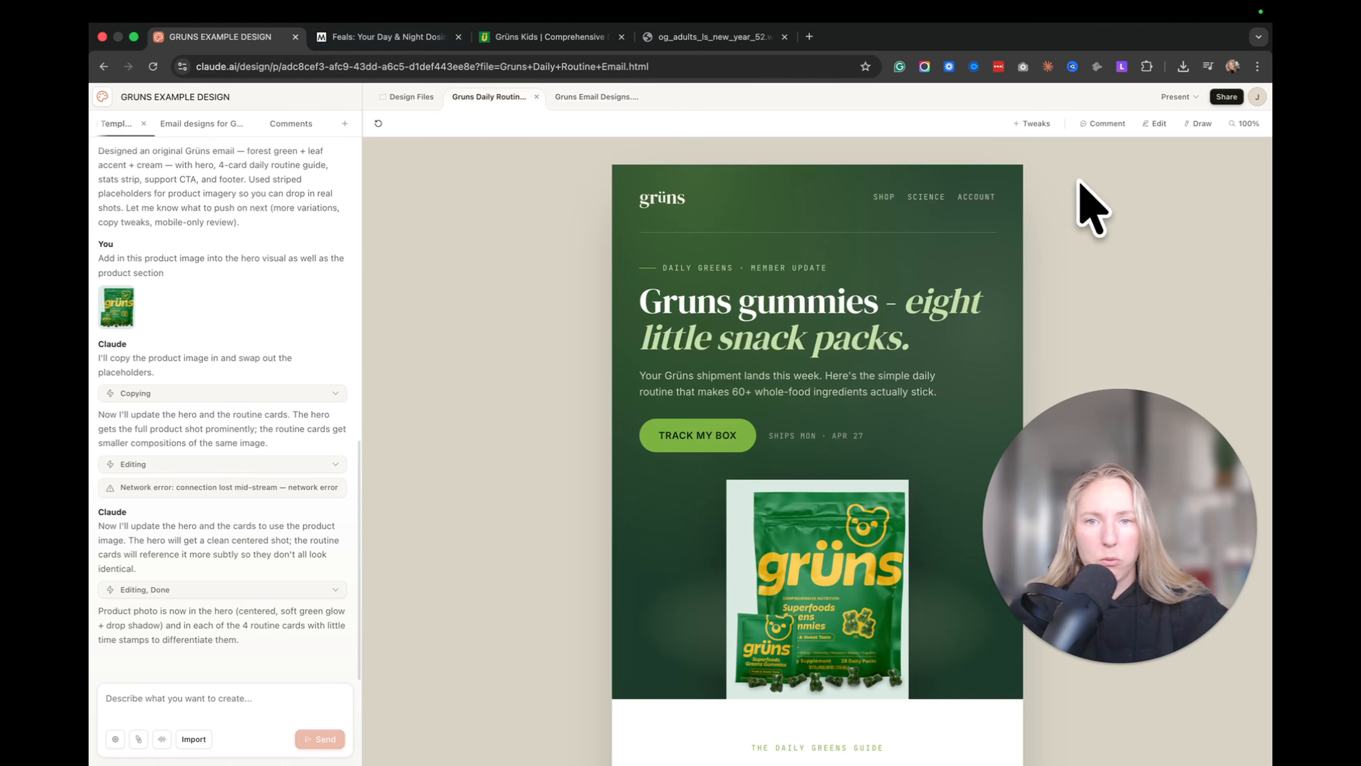
click(1233, 98)
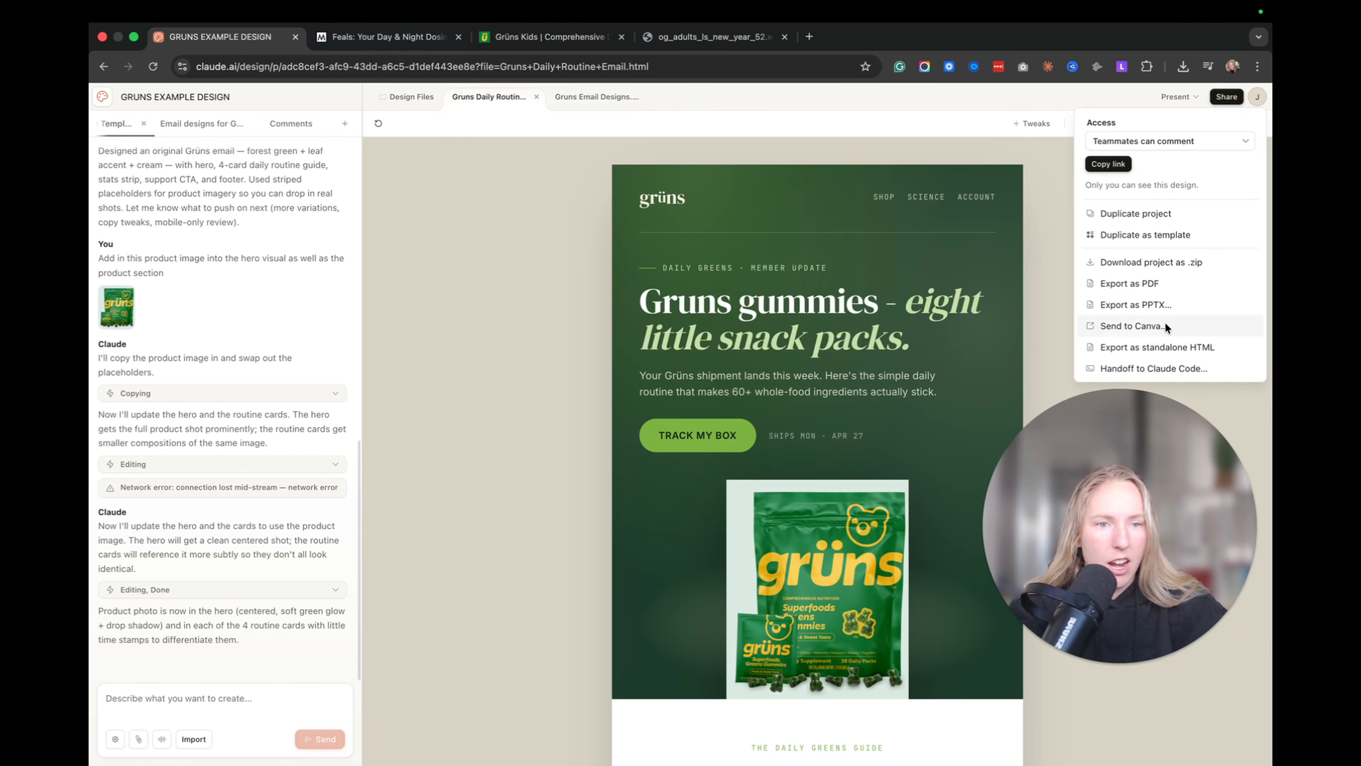
click(1154, 326)
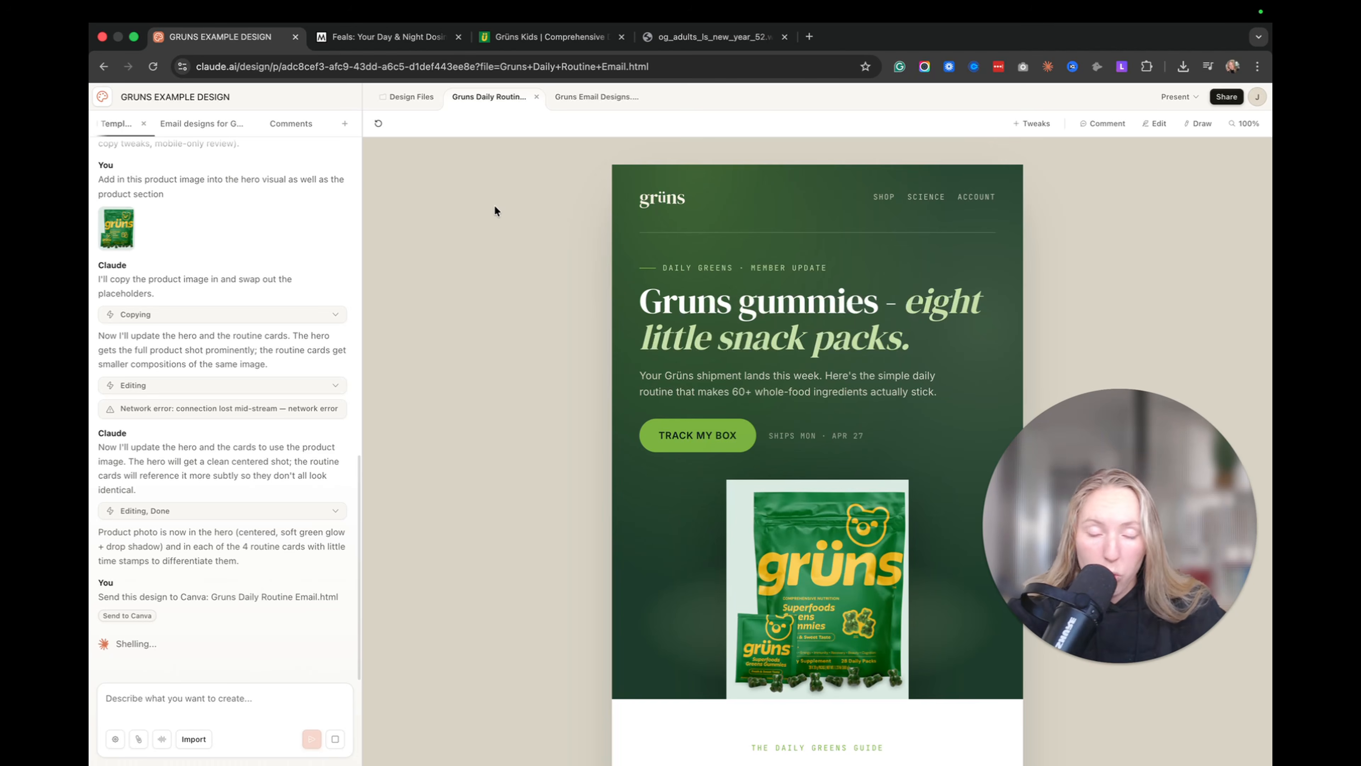
click(137, 739)
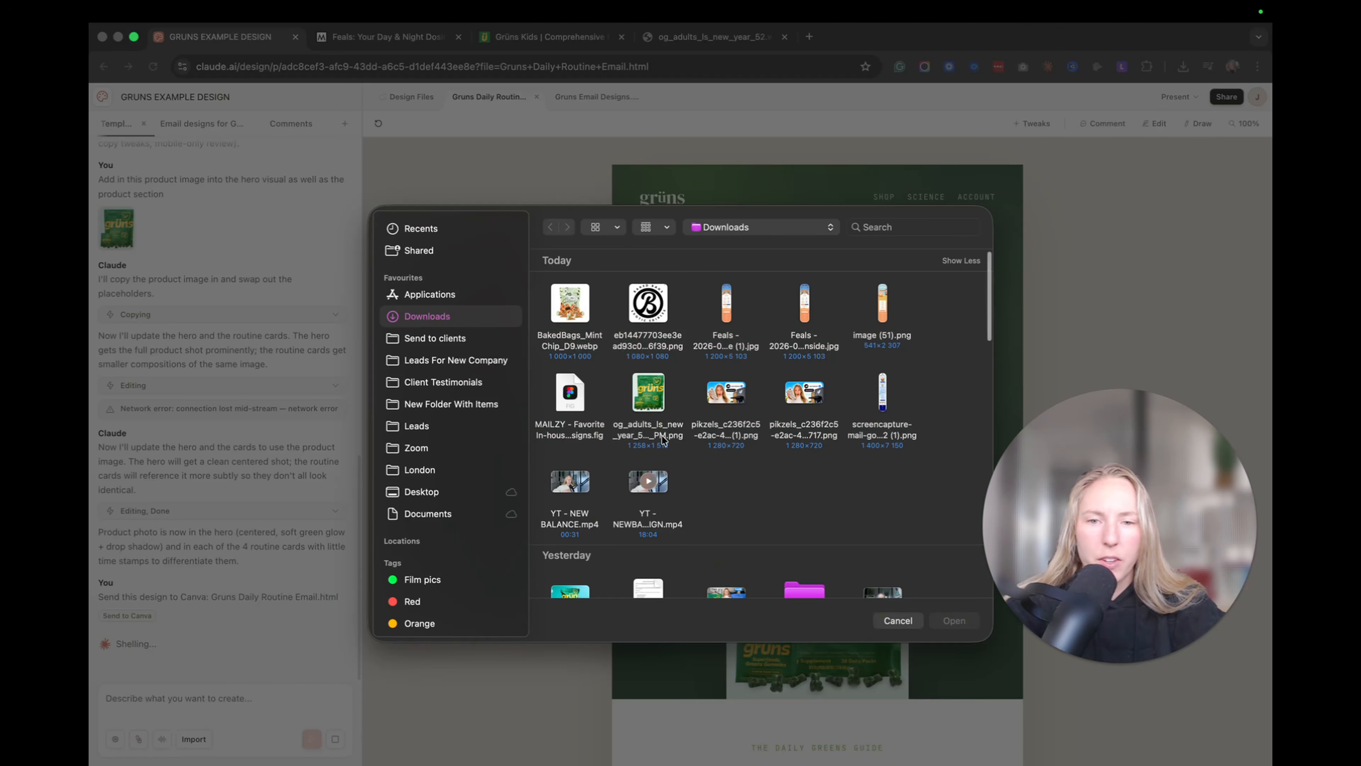
click(569, 393)
key(Escape)
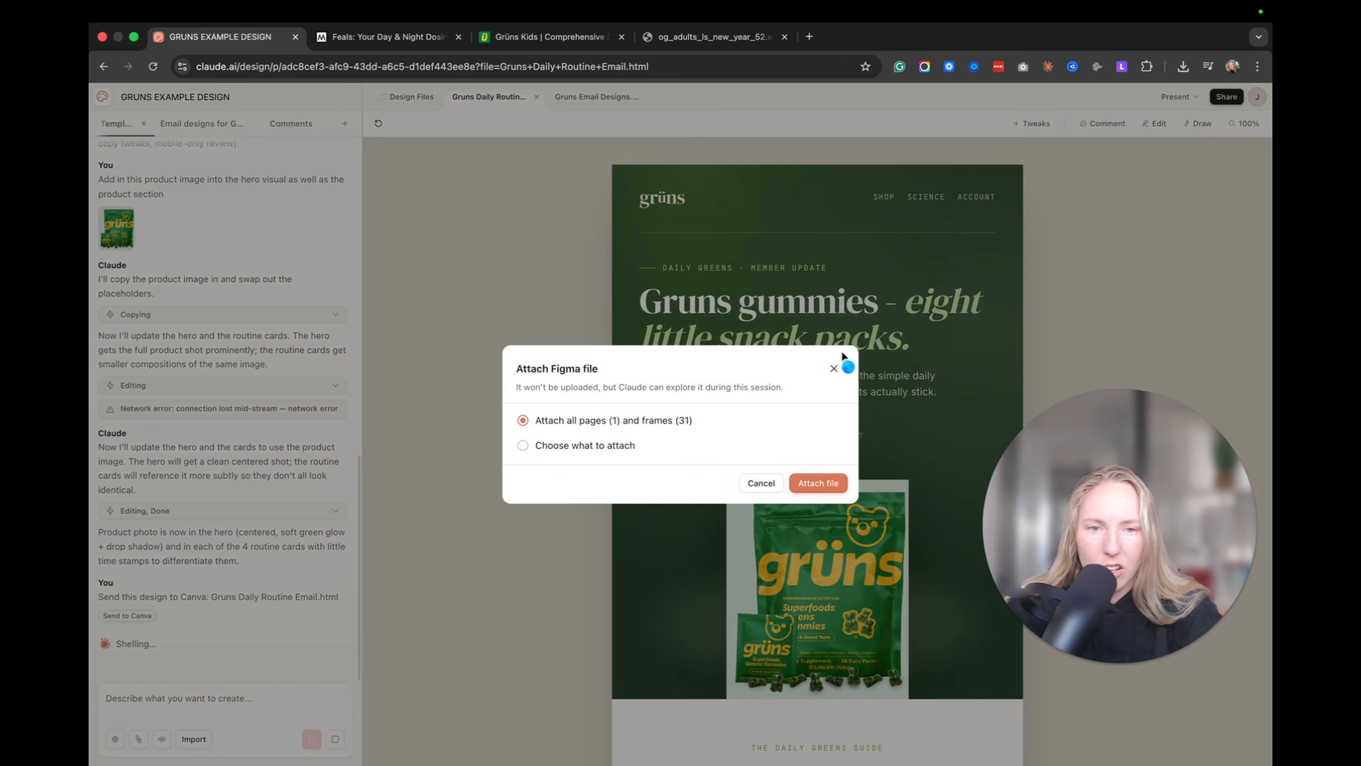
click(834, 368)
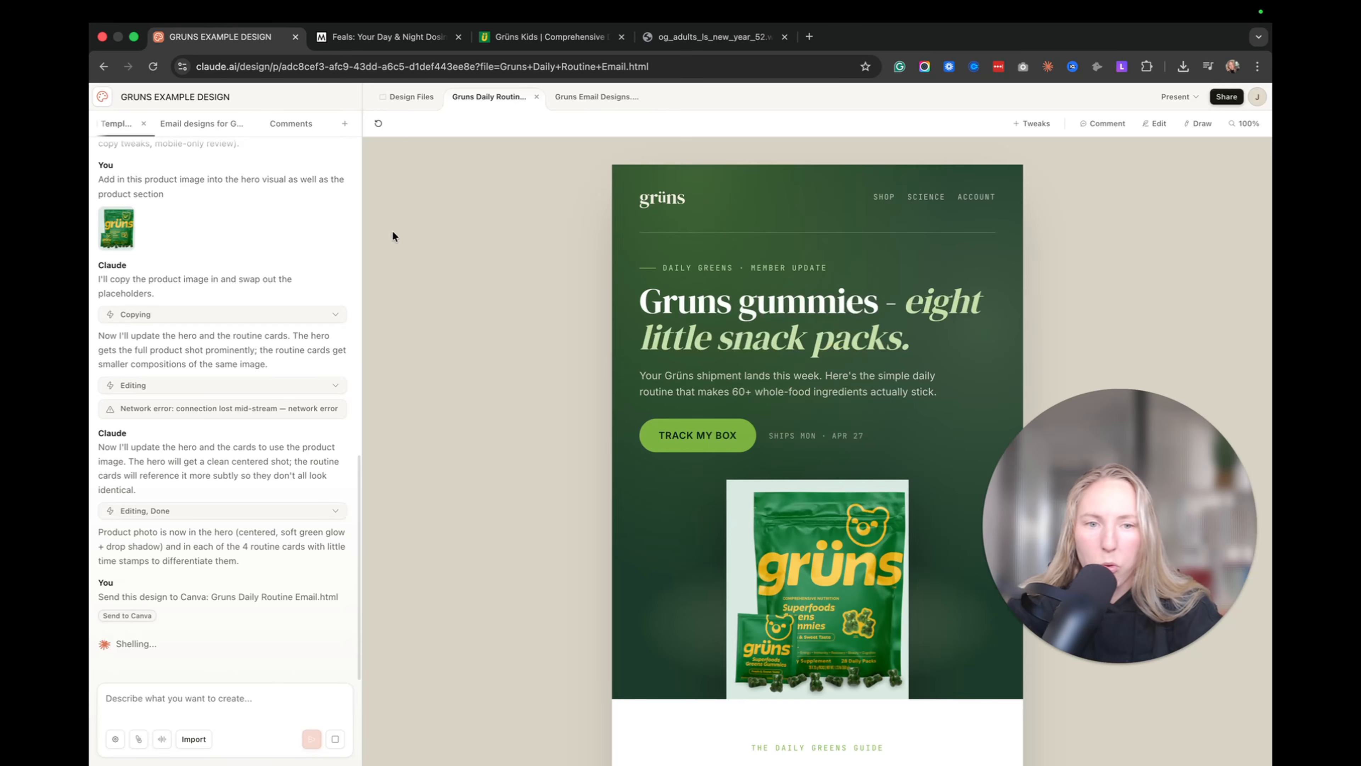
Step: Start a new chat in the GRUNS EXAMPLE DESIGN project
click(345, 124)
click(368, 150)
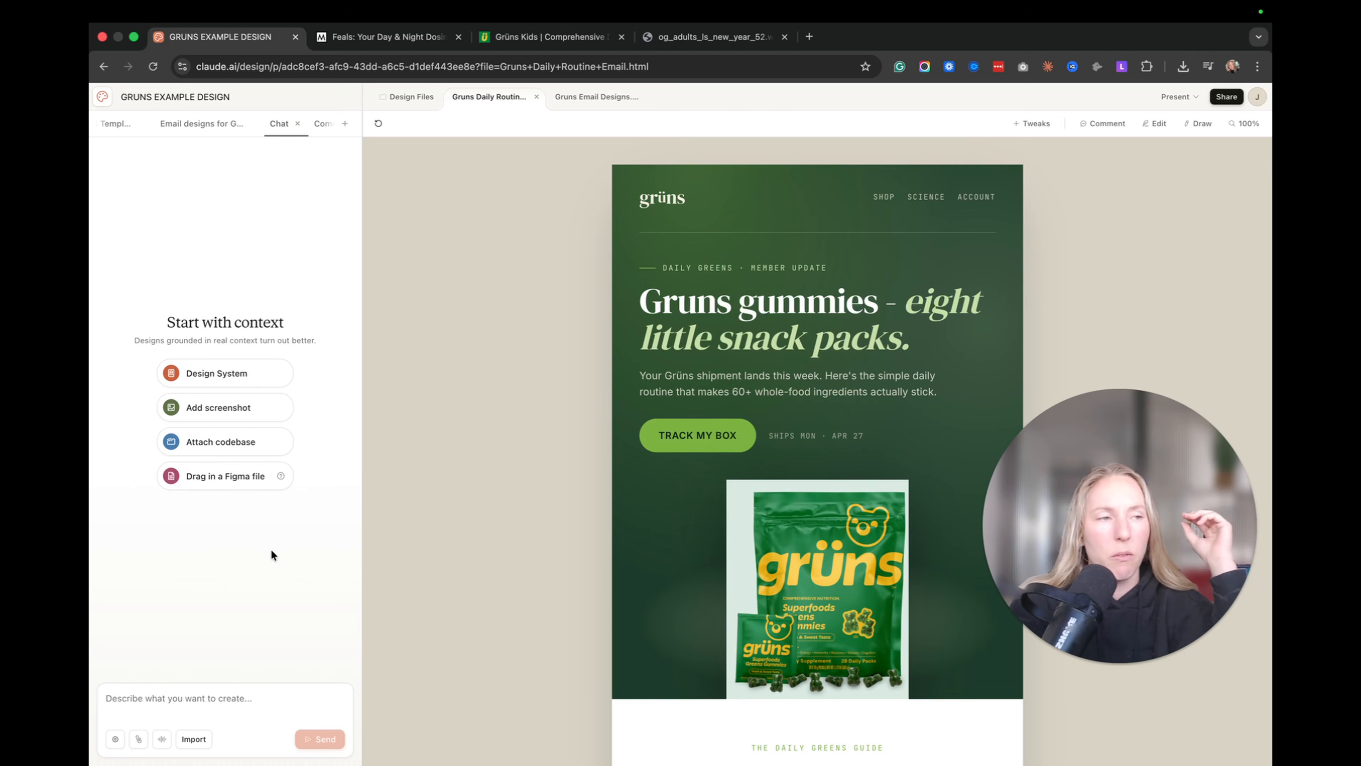
Step: Review the Feals reference email's hero and dosing guide on Milled, and return to the Gruns design project
click(384, 39)
scroll(708, 340, up, 5)
scroll(709, 340, down, 15)
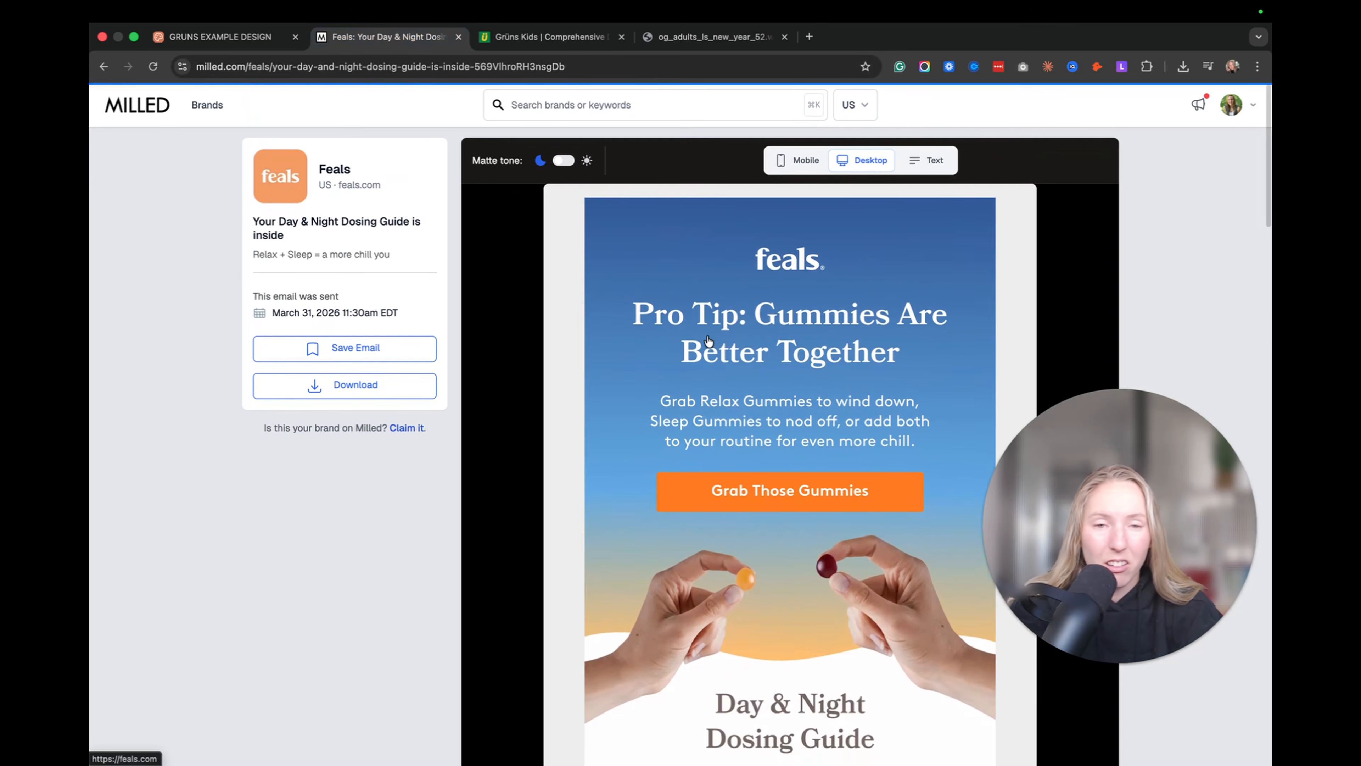
scroll(708, 341, up, 12)
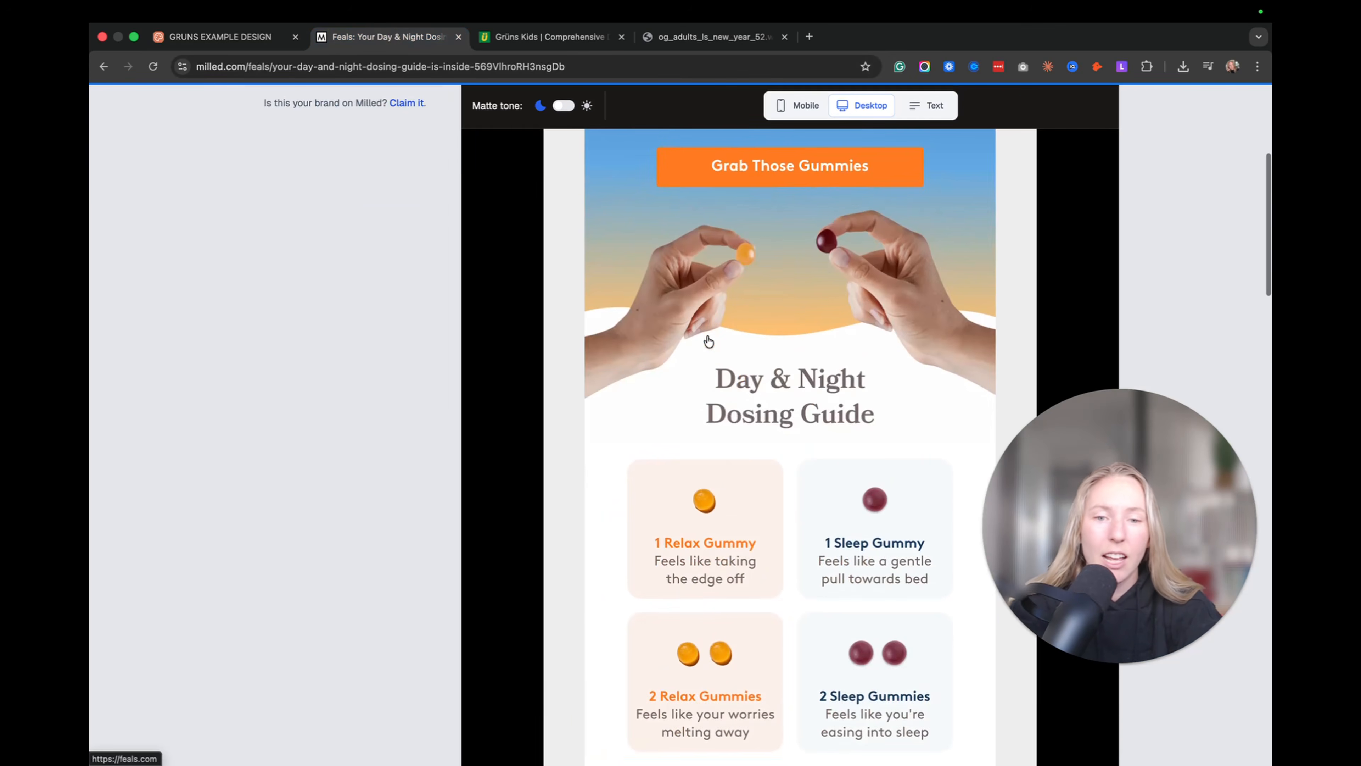
scroll(708, 341, up, 5)
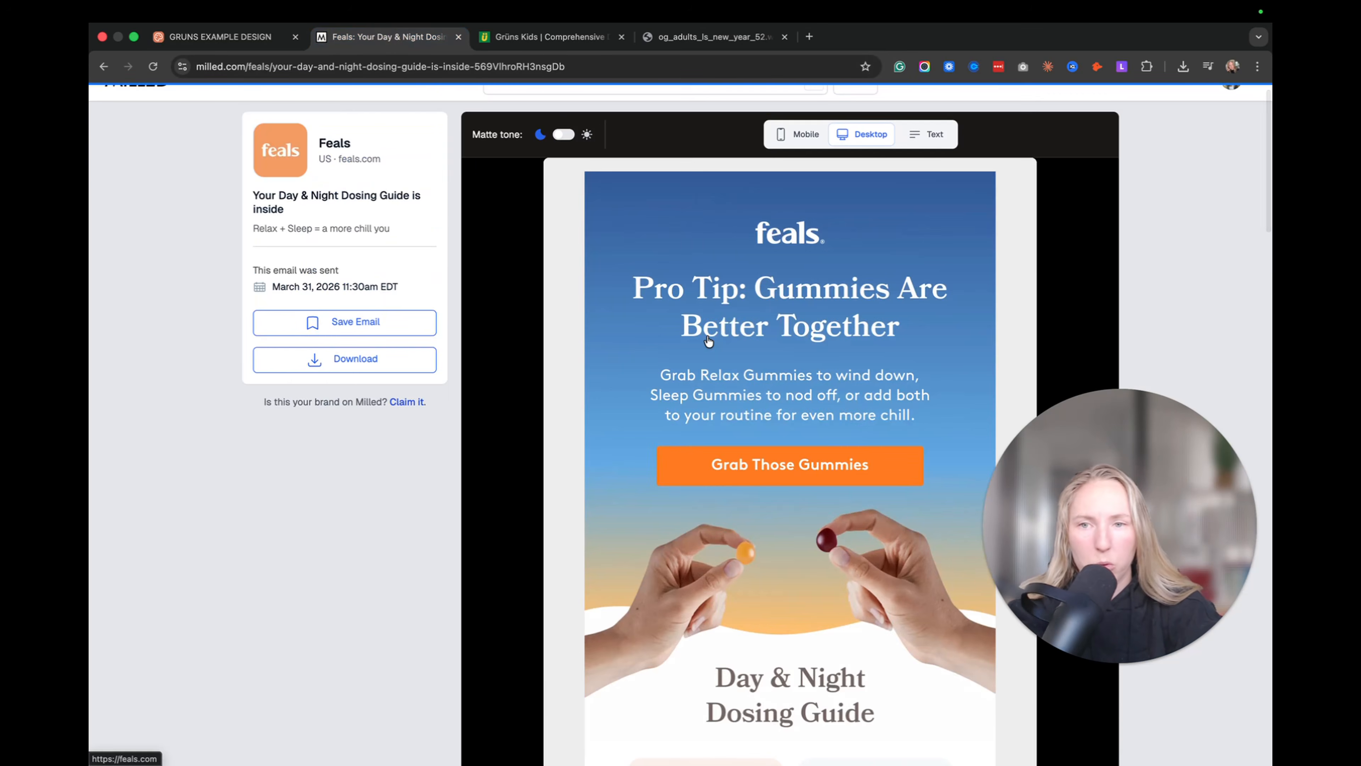
click(260, 37)
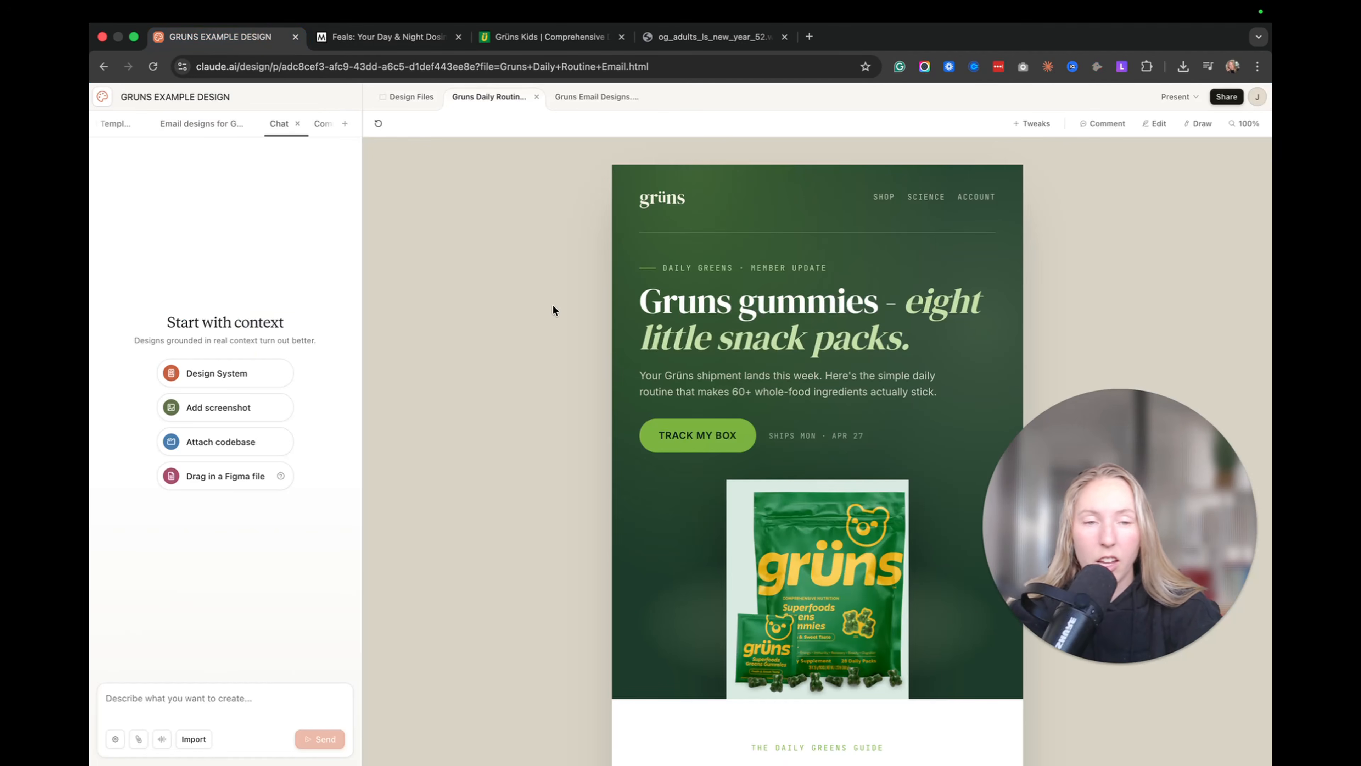